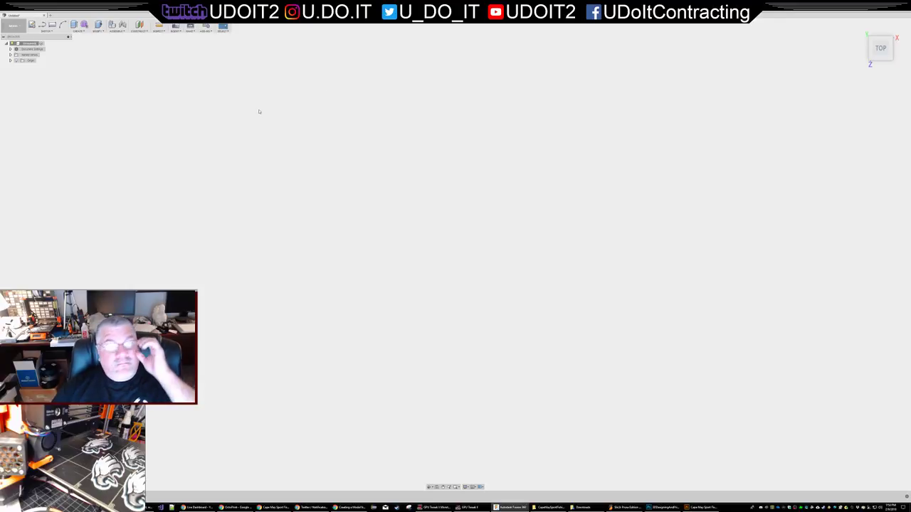
- Switch to Illustrator and examine the round Cape May Sport Fishing logo up close
left_click(700, 506)
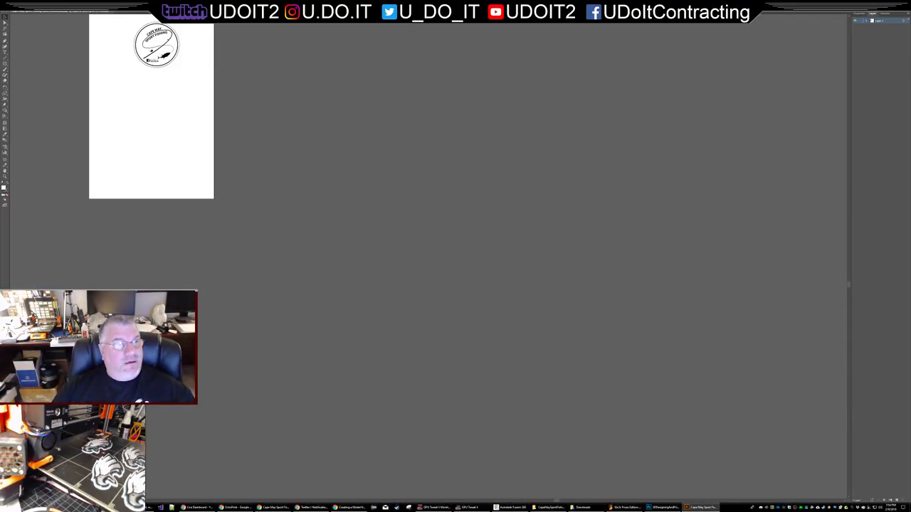
scroll(101, 18, "up", 5, "alt")
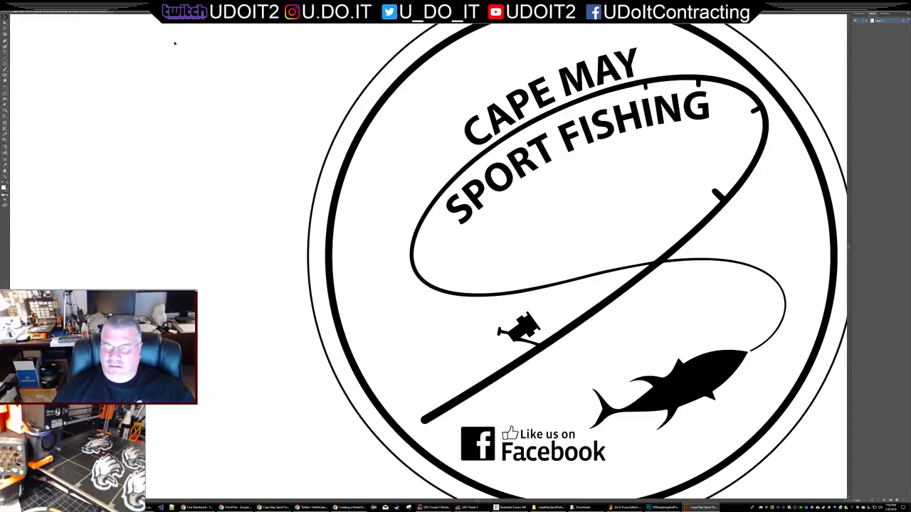
scroll(260, 89, "up", 5)
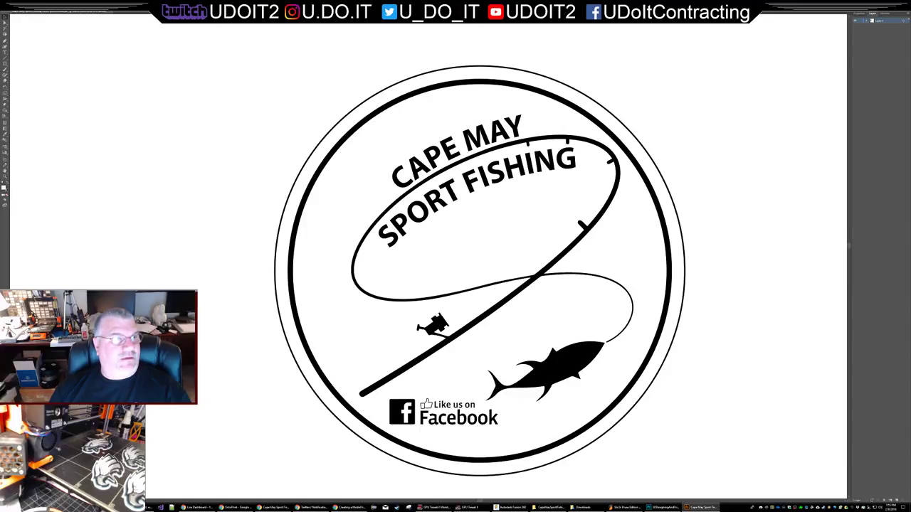
- Review the file formats available for saving a copy of the logo, cancel without saving, and return to Fusion 360
left_click(15, 9)
left_click(29, 50)
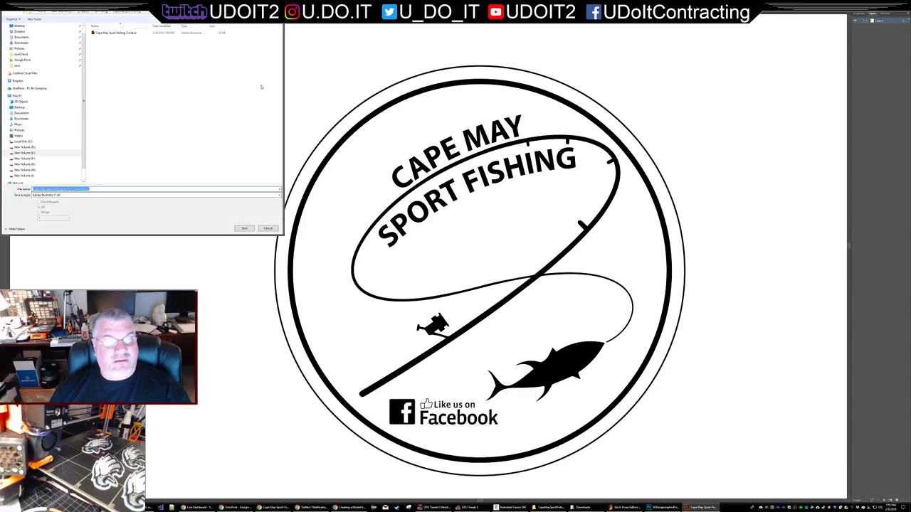
key("Tab")
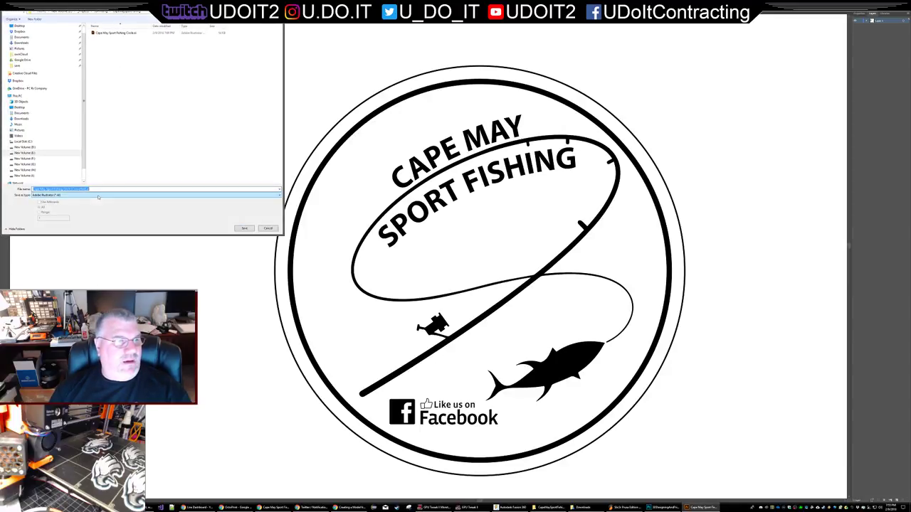
key("alt+Down")
key("Return")
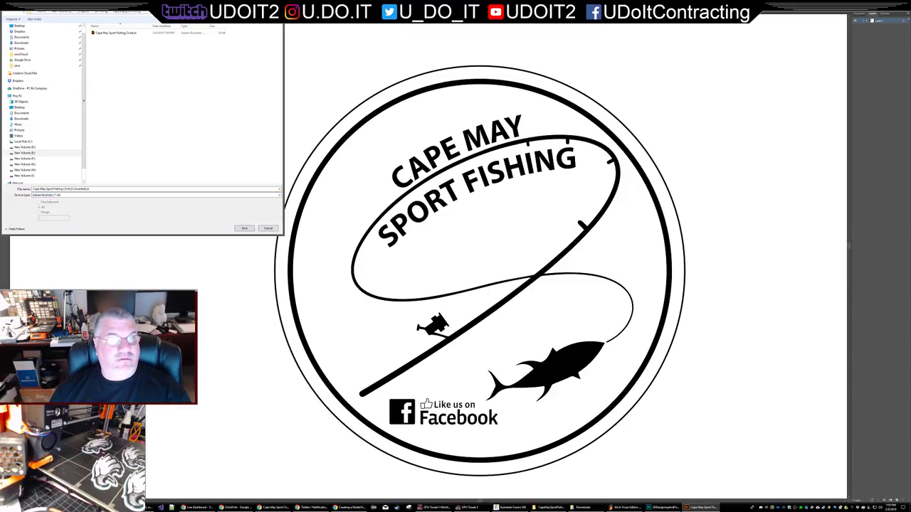
left_click_drag(88, 4, 473, 42)
left_click(473, 232)
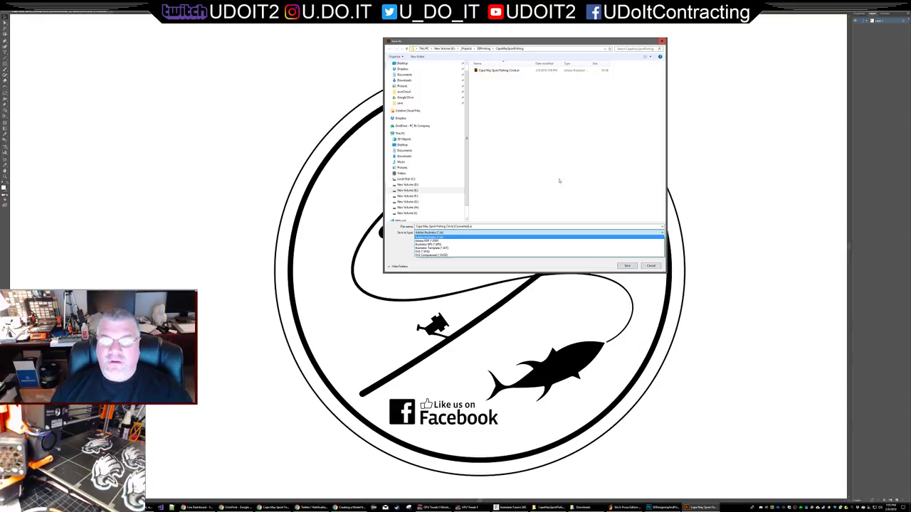
left_click(657, 265)
left_click(657, 265)
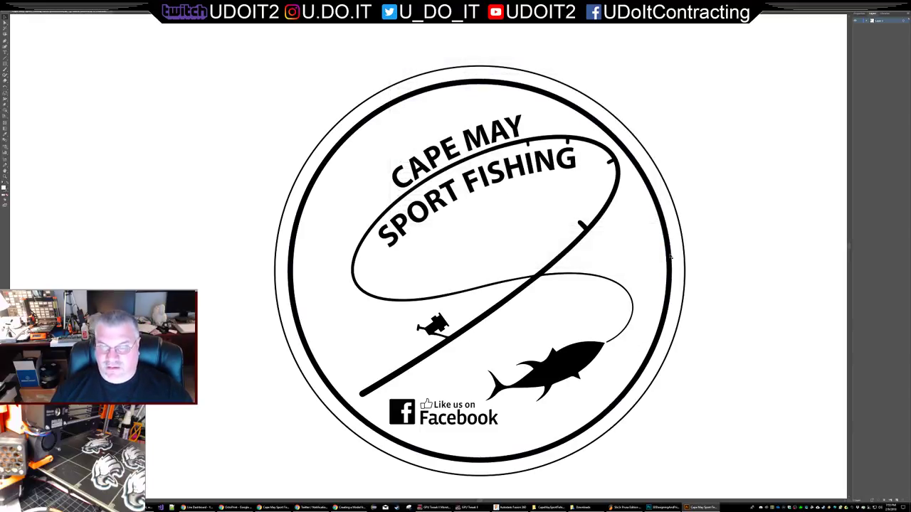
key("alt+Tab")
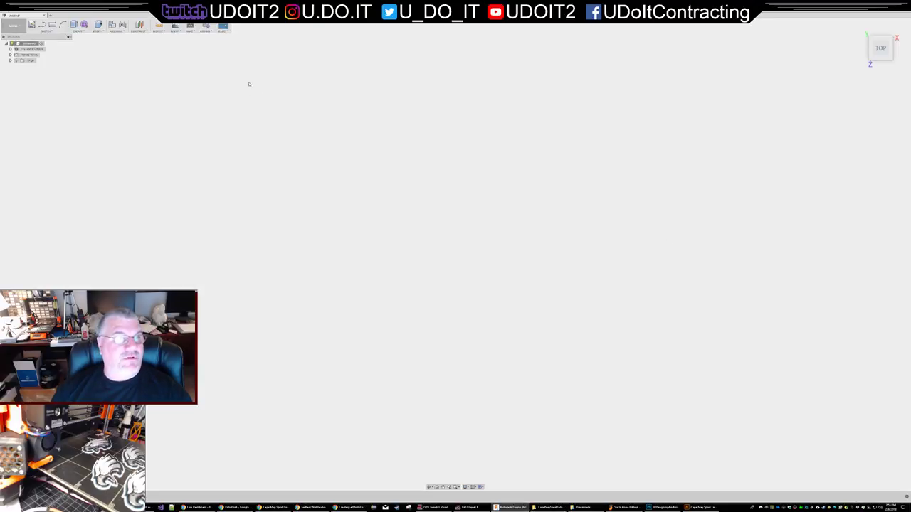
left_click(176, 31)
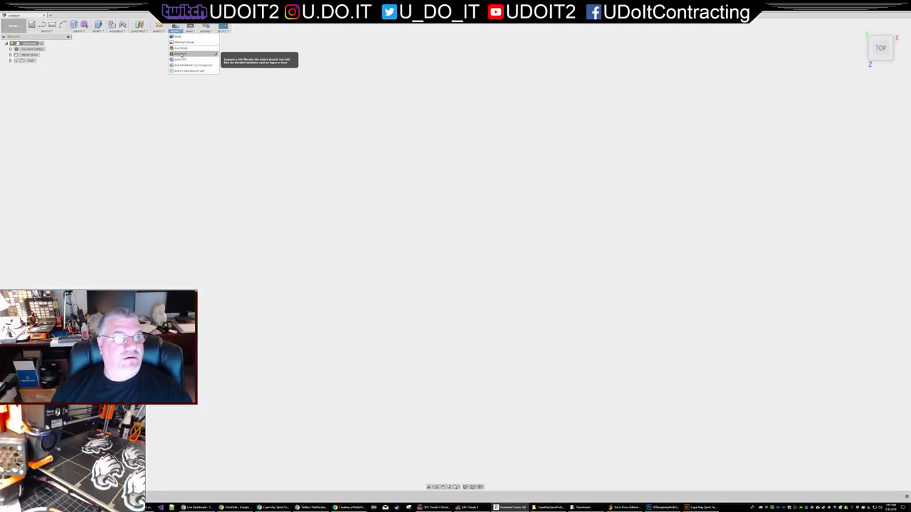
left_click(182, 56)
left_click(316, 63)
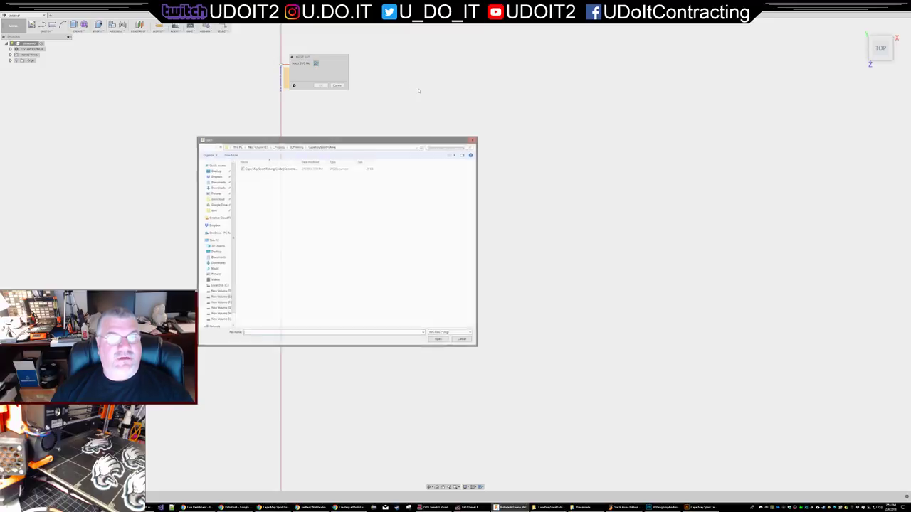
left_click(273, 168)
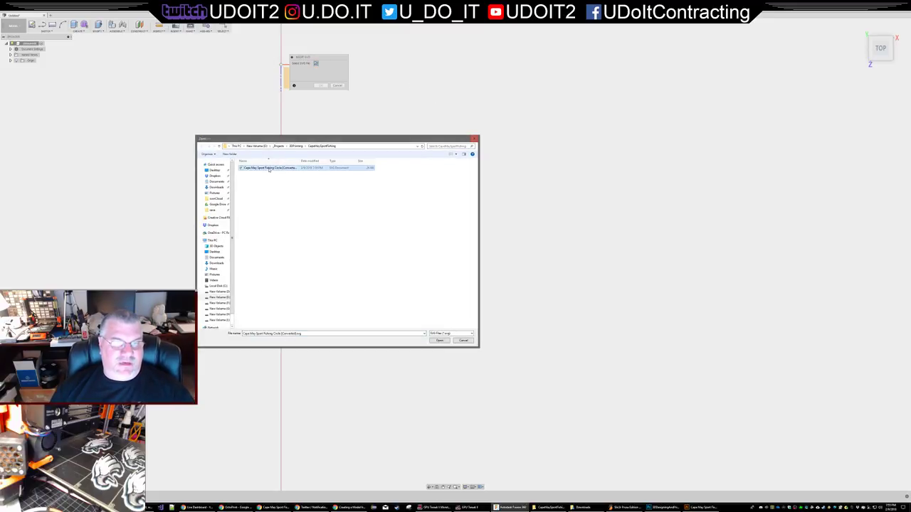
double_click(269, 168)
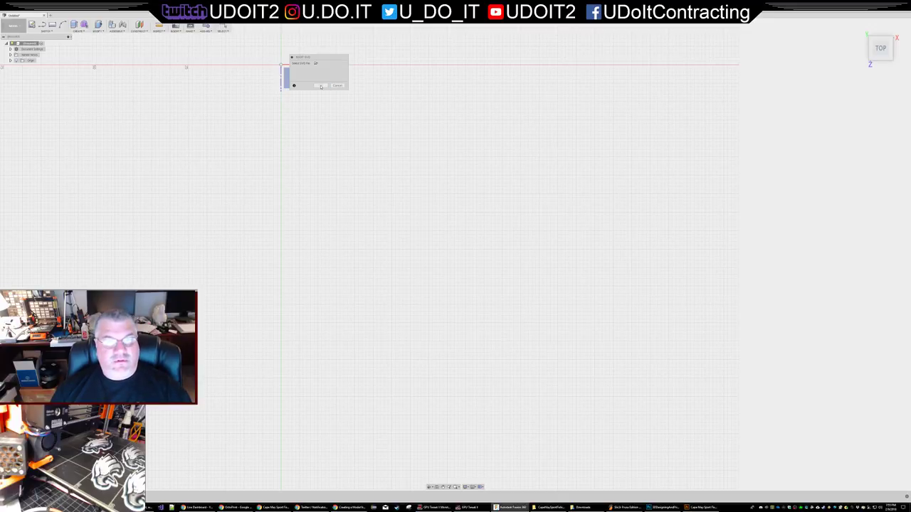
scroll(429, 205, "up", 3)
left_click(429, 207)
left_click(316, 63)
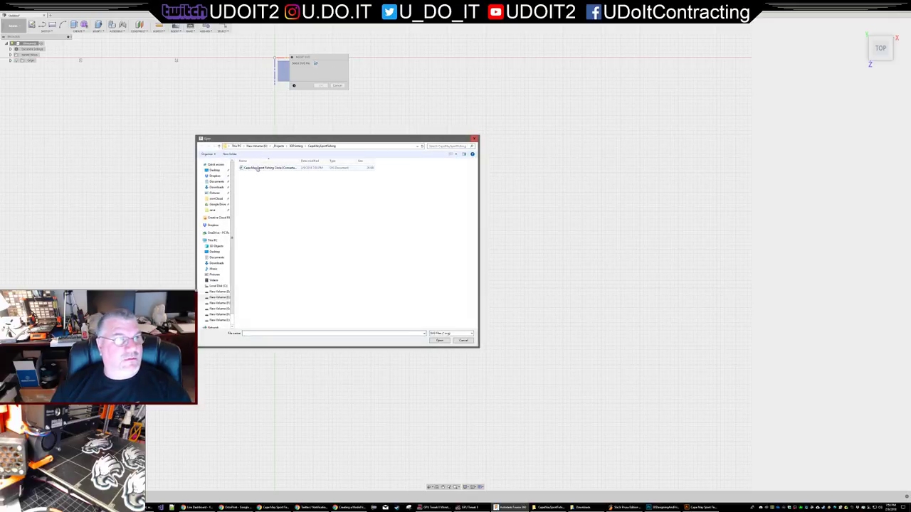
key("Escape")
key("Escape")
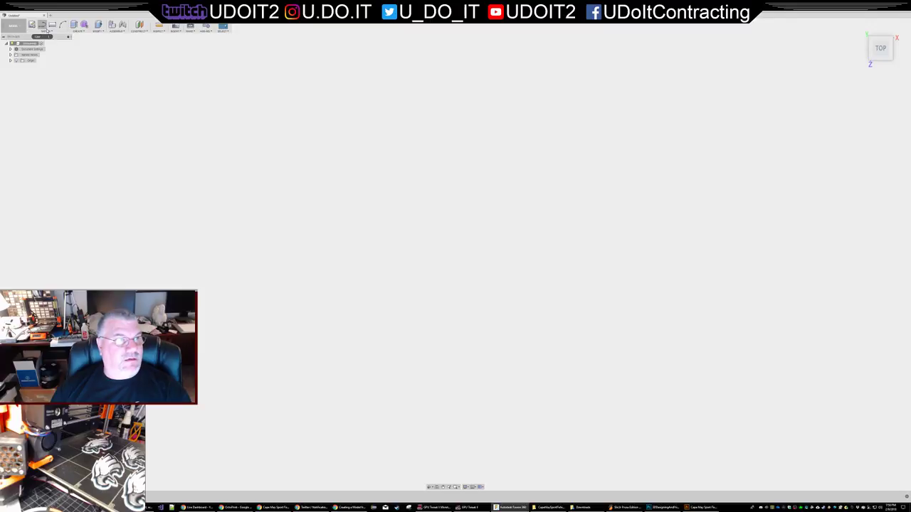
- Create a sketch on the horizontal top-view plane and load the Cape May Sport Fishing Circle SVG file into it
left_click(31, 24)
left_click(287, 71)
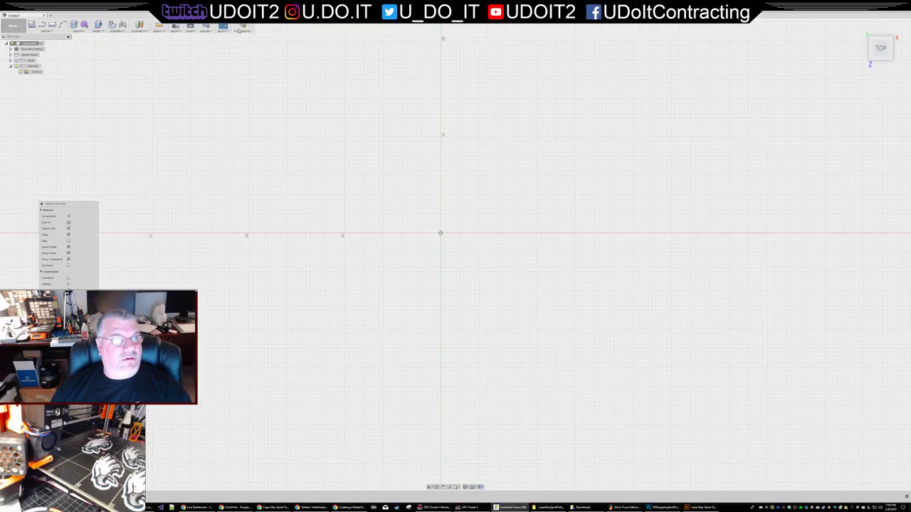
left_click(182, 28)
left_click(191, 51)
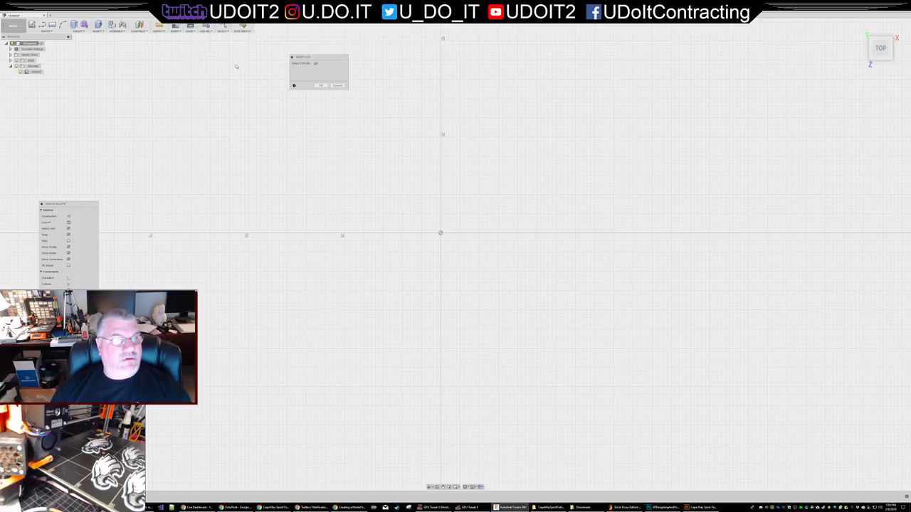
left_click(316, 63)
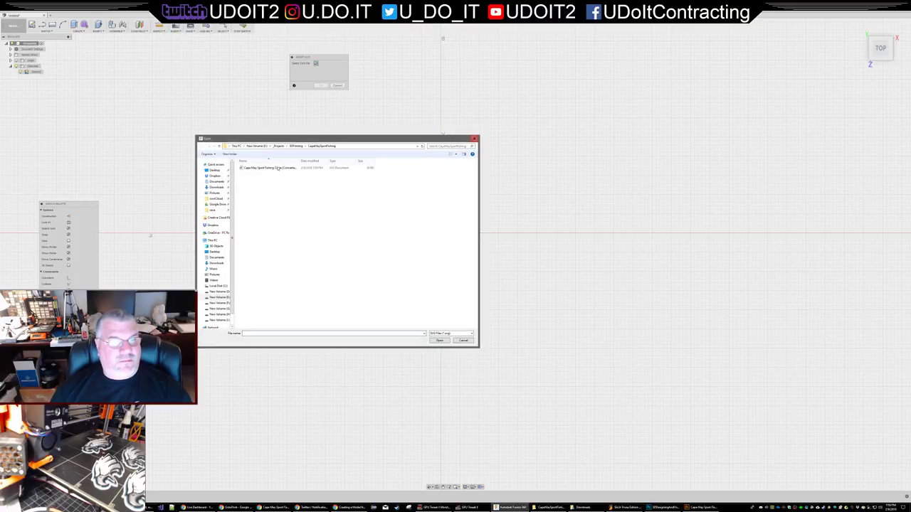
double_click(278, 168)
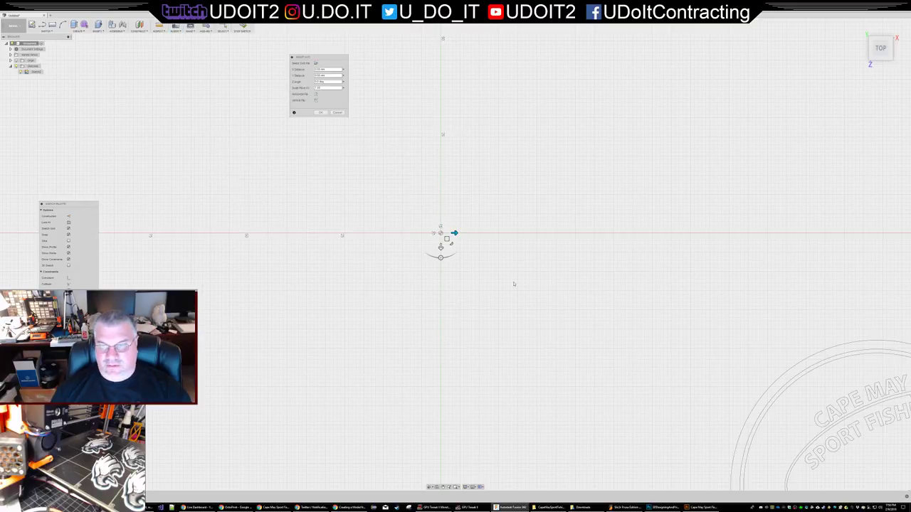
- Move the SVG artwork so the circular logo sits close to the origin, just below the X axis, and complete the insertion
scroll(540, 285, "down", 3)
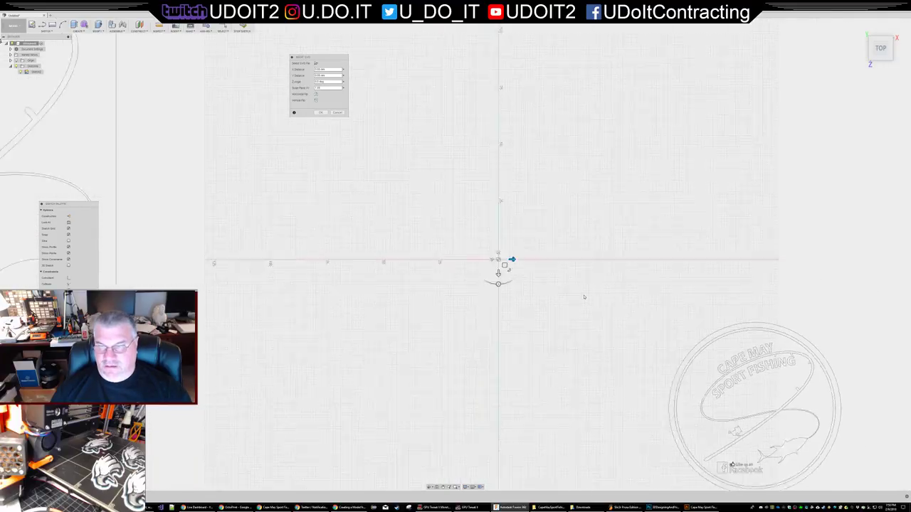
scroll(584, 297, "down", 2)
left_click_drag(519, 268, 360, 221)
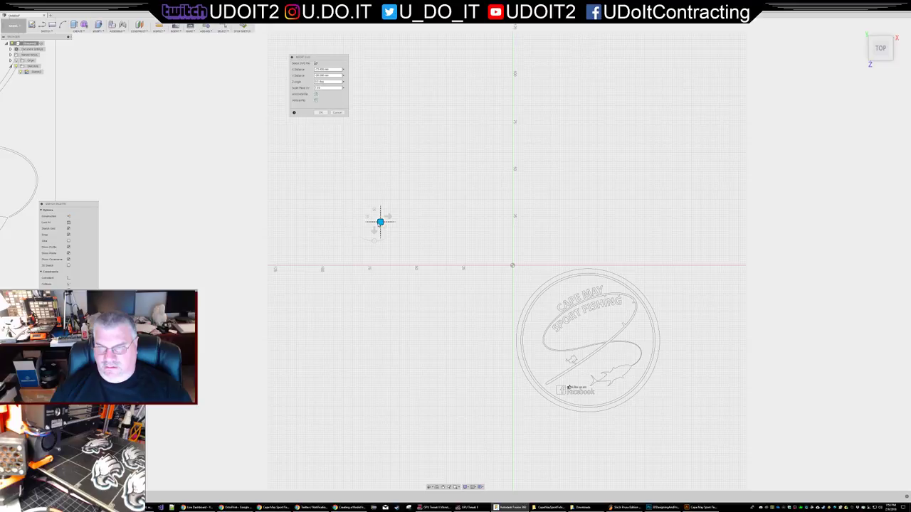
left_click_drag(380, 222, 379, 221)
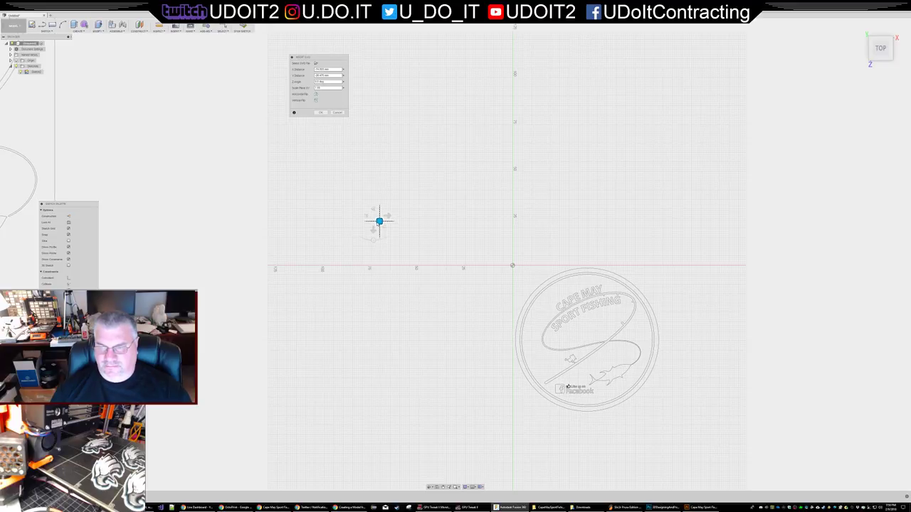
left_click(319, 112)
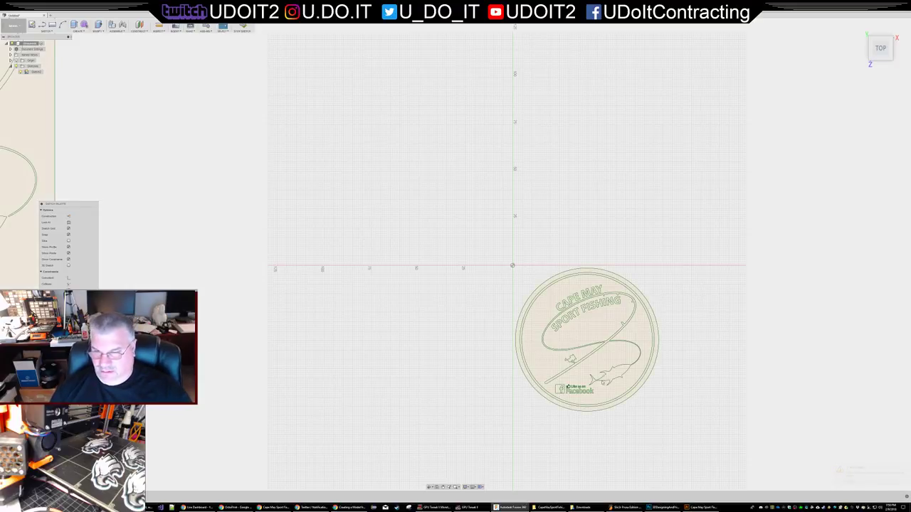
- Delete the "Like us on Facebook" icon and all of its lettering from the logo sketch
scroll(599, 382, "up", 3)
scroll(588, 377, "up", 5)
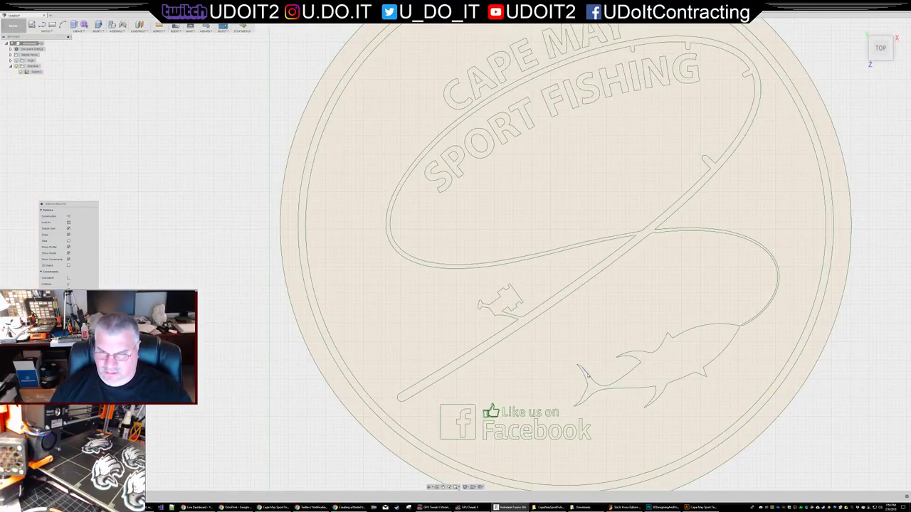
left_click_drag(434, 402, 603, 449)
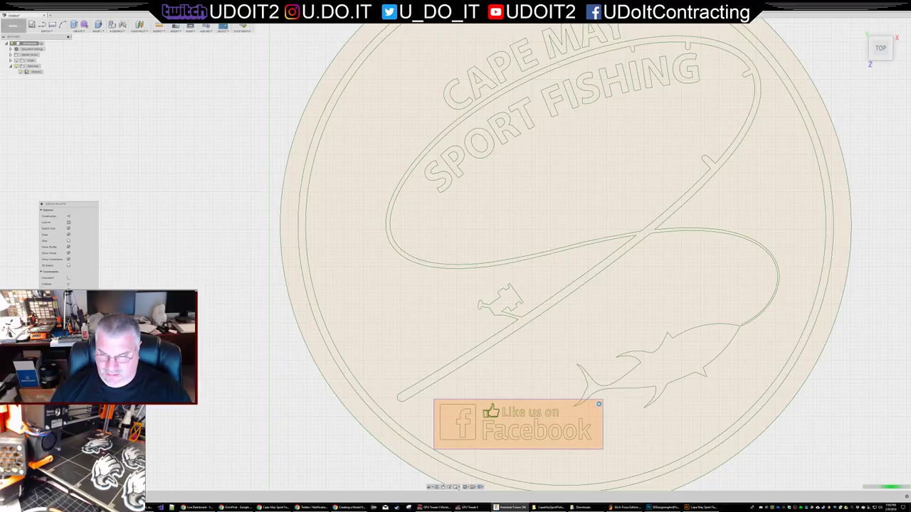
left_click_drag(599, 404, 599, 407)
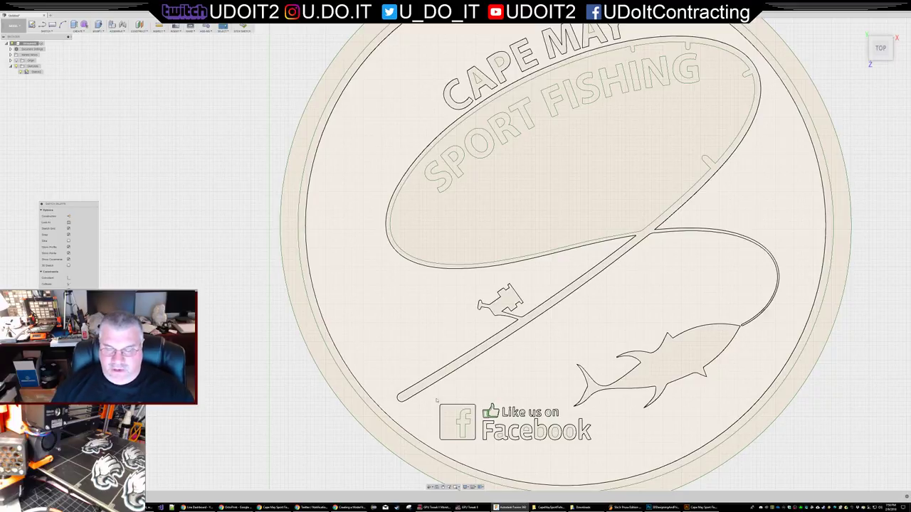
mouse_move(436, 397)
left_mouse_down()
mouse_move(529, 442)
mouse_move(571, 442)
mouse_move(563, 443)
left_mouse_up()
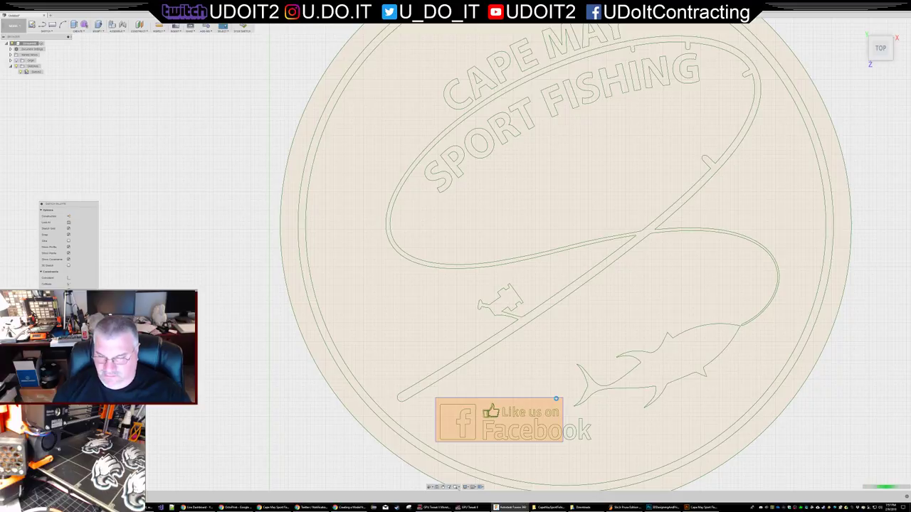
left_click_drag(556, 399, 557, 400)
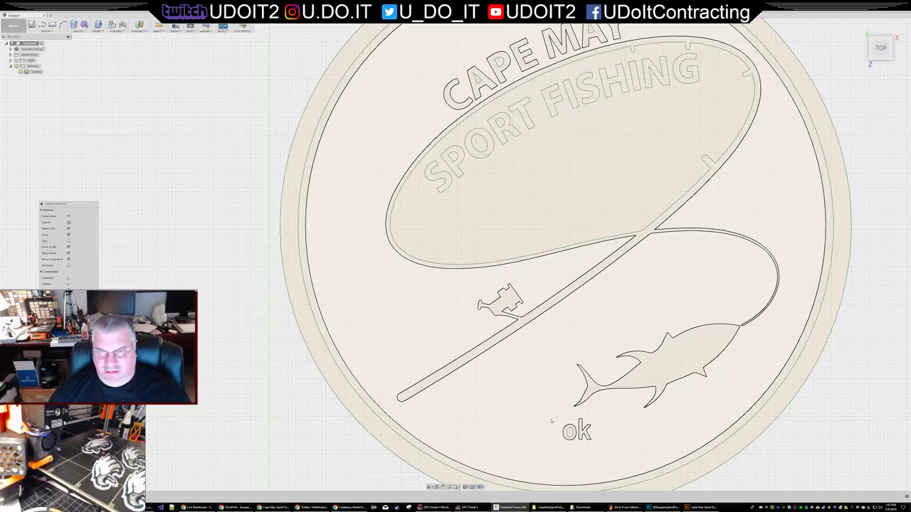
left_click(577, 431)
key("Delete")
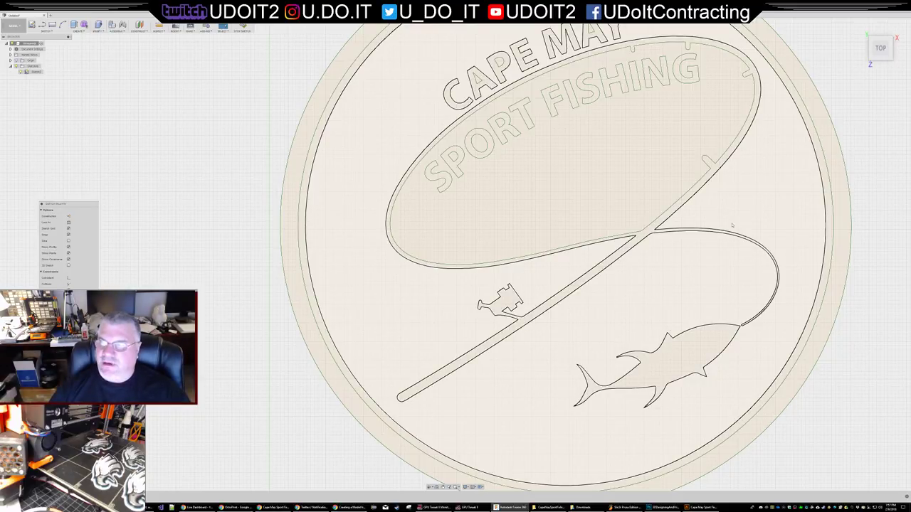
- Check the radius of the logo's outermost circle and view the whole sketch from an angle
scroll(774, 181, "down", 2)
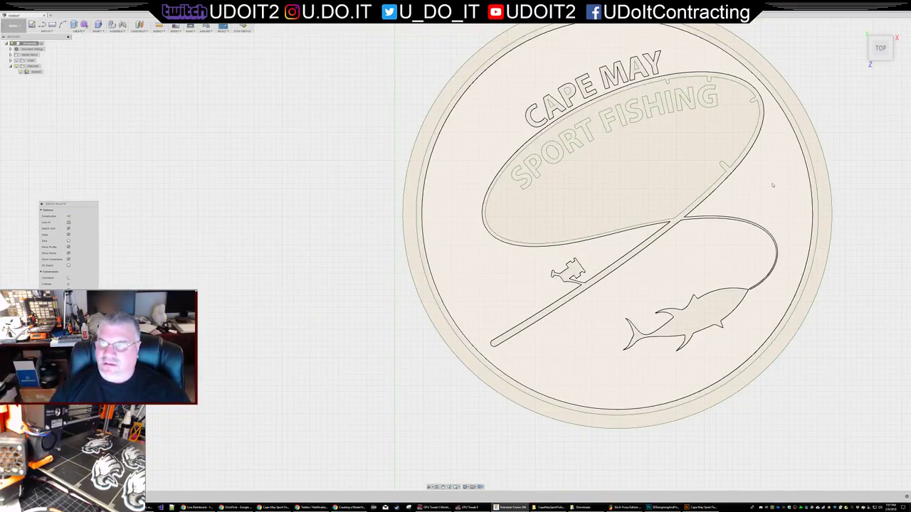
scroll(774, 182, "down", 2)
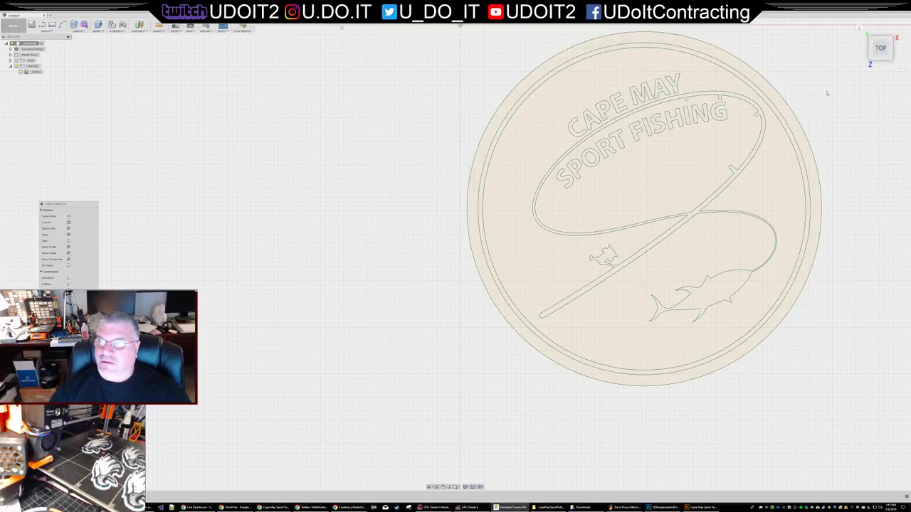
scroll(761, 23, "up", 1)
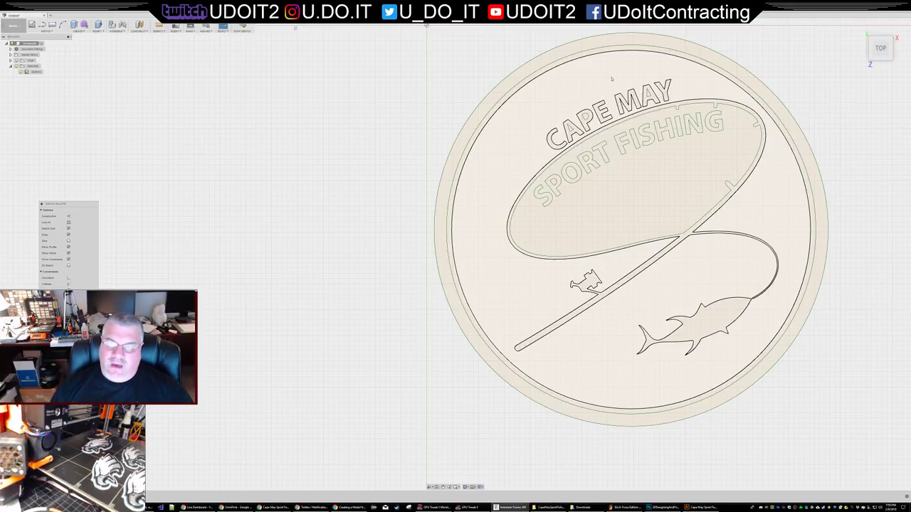
left_click(570, 44)
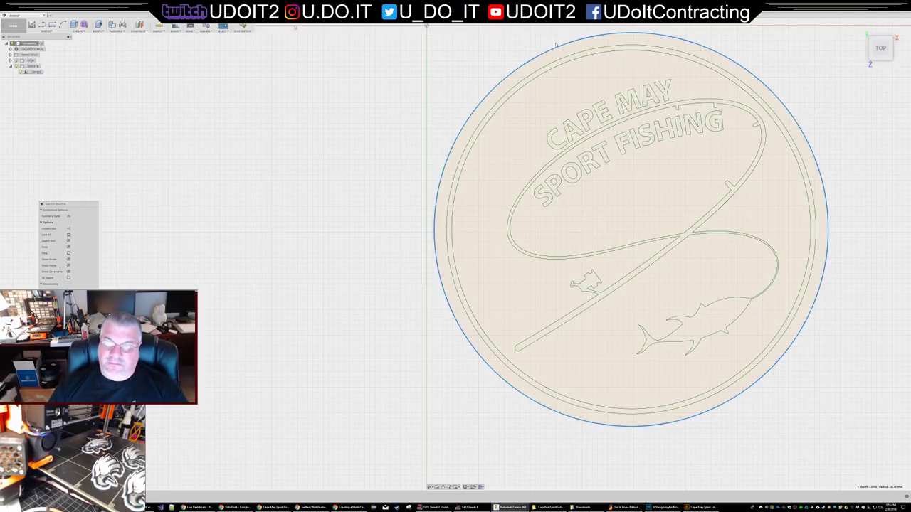
mouse_move(820, 92)
middle_mouse_down("shift")
mouse_move(823, 81)
mouse_move(775, 65)
middle_mouse_up("shift")
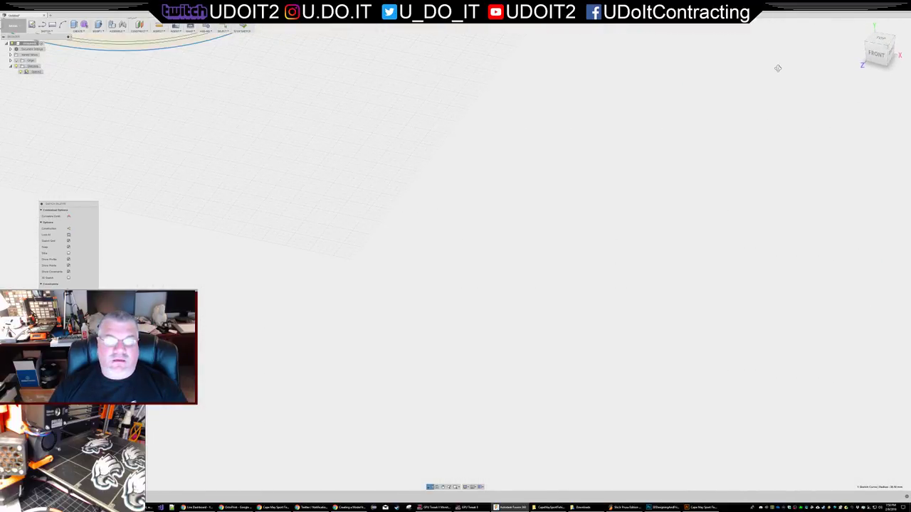
mouse_move(435, 73)
middle_mouse_down()
mouse_move(618, 205)
mouse_move(855, 297)
mouse_move(721, 260)
mouse_move(746, 282)
mouse_move(724, 258)
middle_mouse_up()
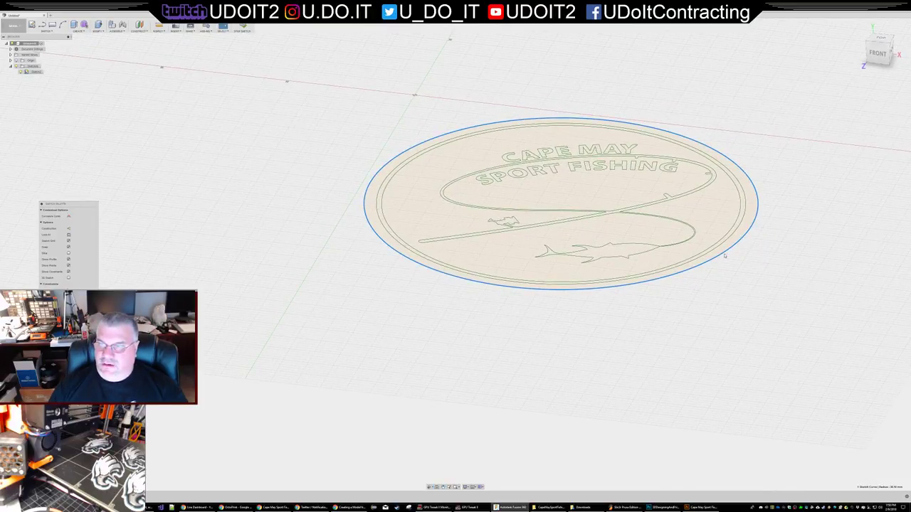
right_click(723, 254)
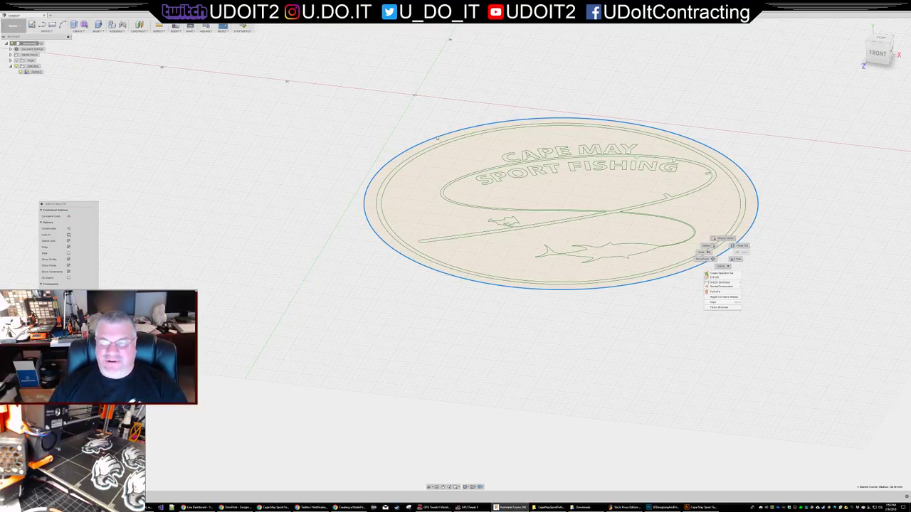
left_click(708, 257)
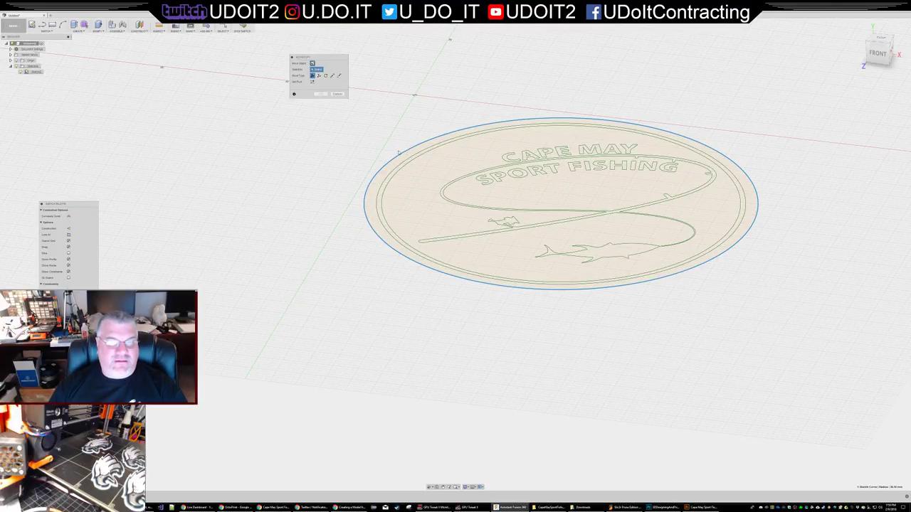
left_click(337, 94)
- Move the logo's outermost circle straight down along the vertical axis to sit slightly below the rest of the sketch
left_click(425, 139)
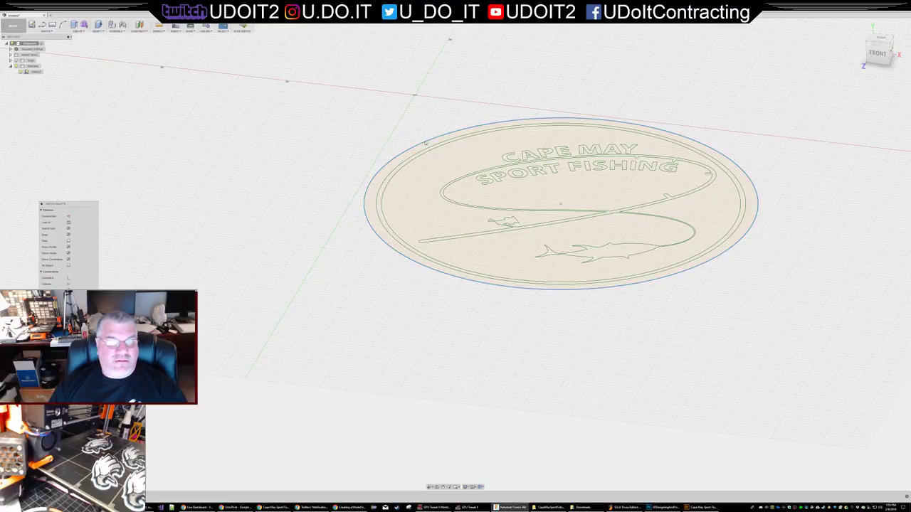
mouse_move(426, 140)
middle_mouse_down("shift")
mouse_move(471, 108)
mouse_move(468, 120)
middle_mouse_up("shift")
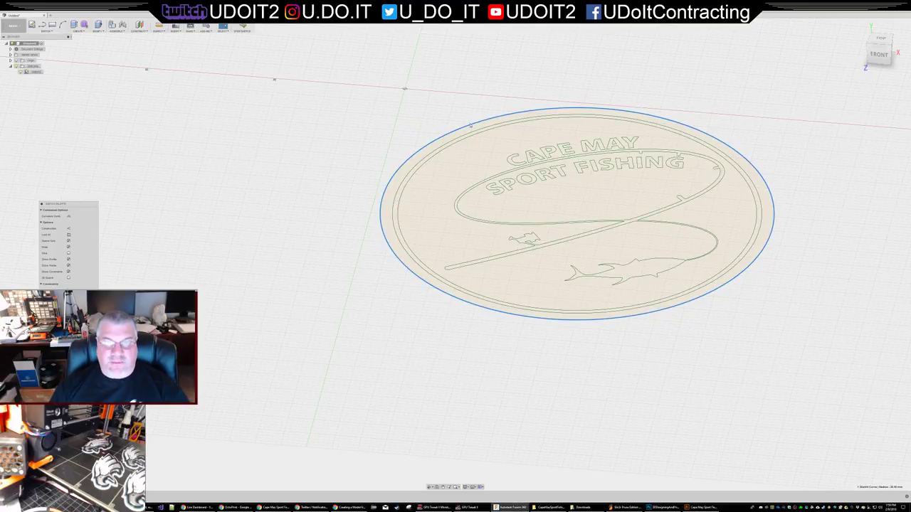
key("m")
middle_click_drag(627, 189, 585, 193, "shift")
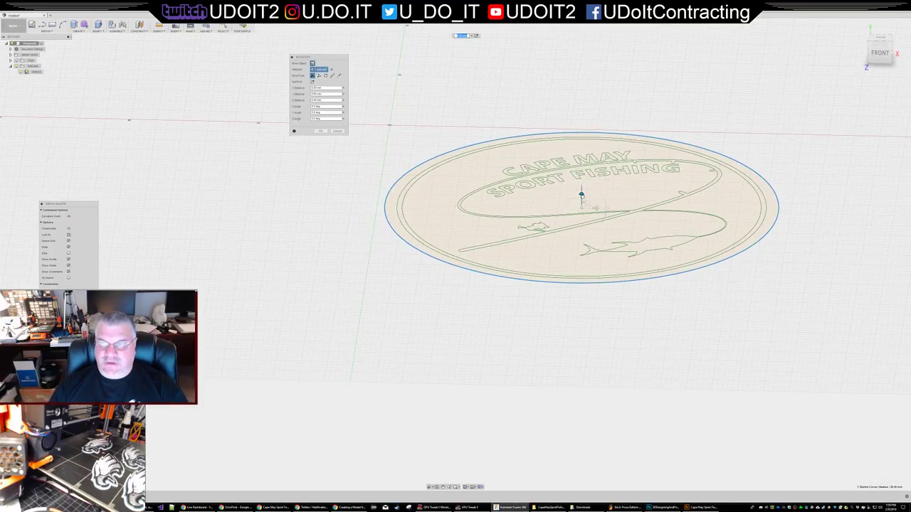
left_click_drag(582, 194, 581, 199)
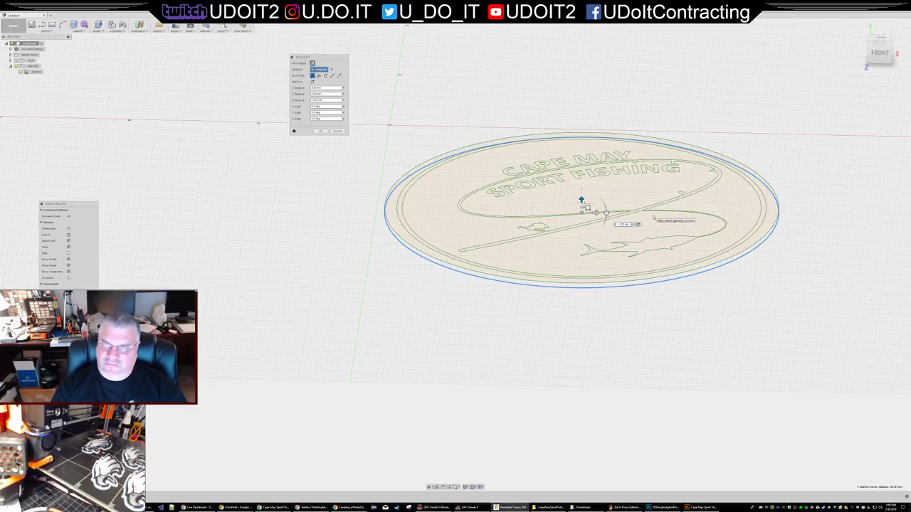
type("-1")
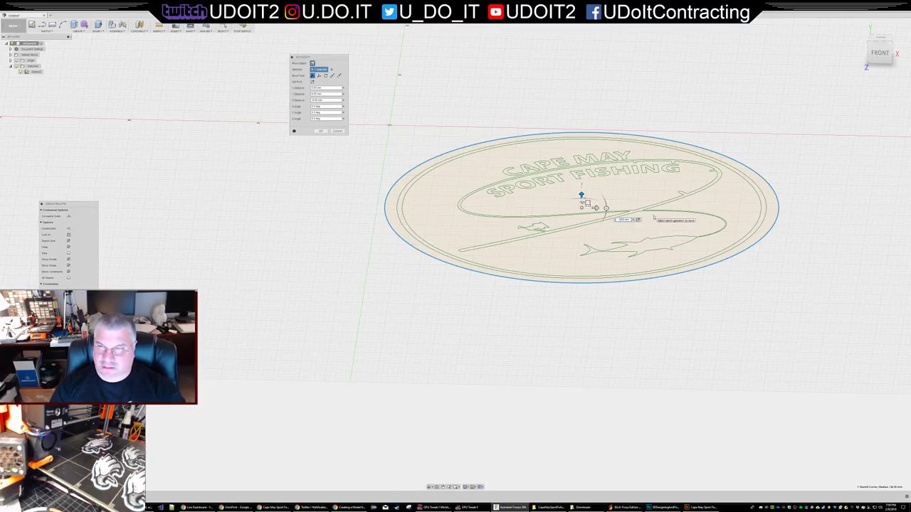
key("BackSpace")
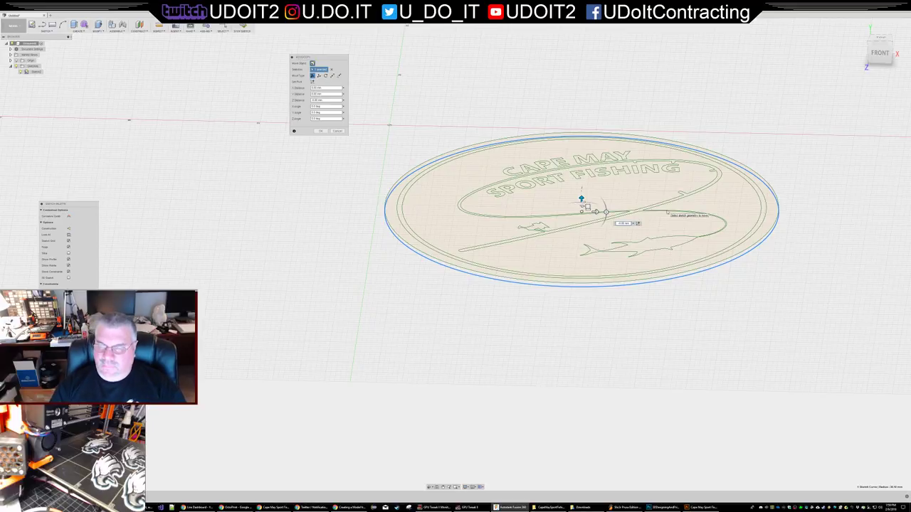
key("Return")
key("Escape")
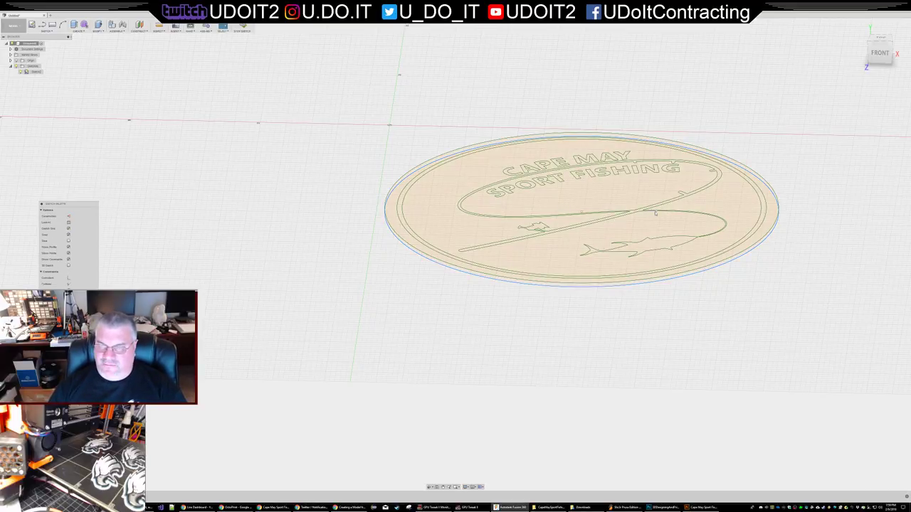
- Extrude the full disc profile inside the lowered outer circle upward as a thin new base body
middle_click_drag(656, 213, 735, 252, "shift")
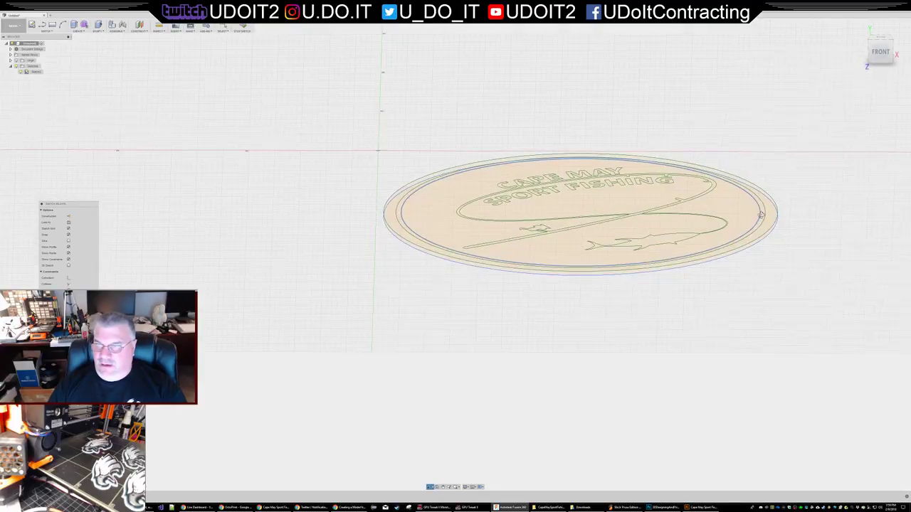
left_click(736, 252)
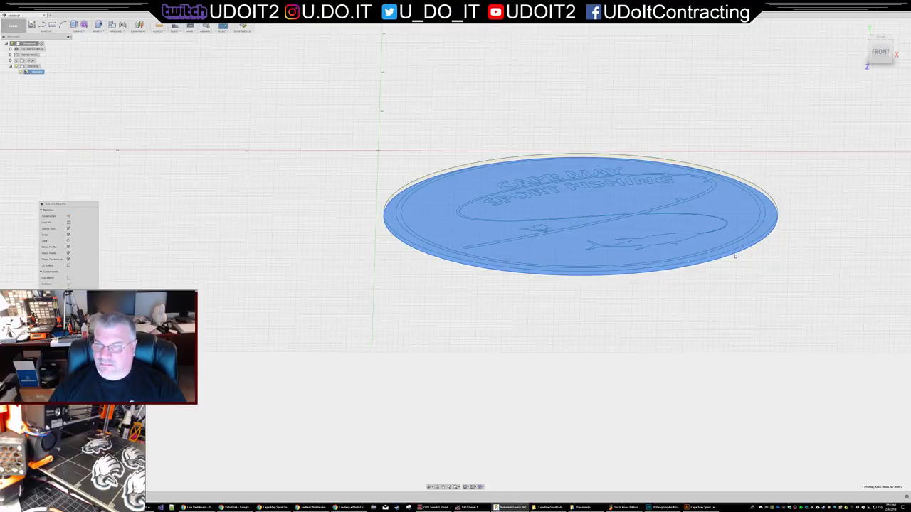
right_click(673, 269)
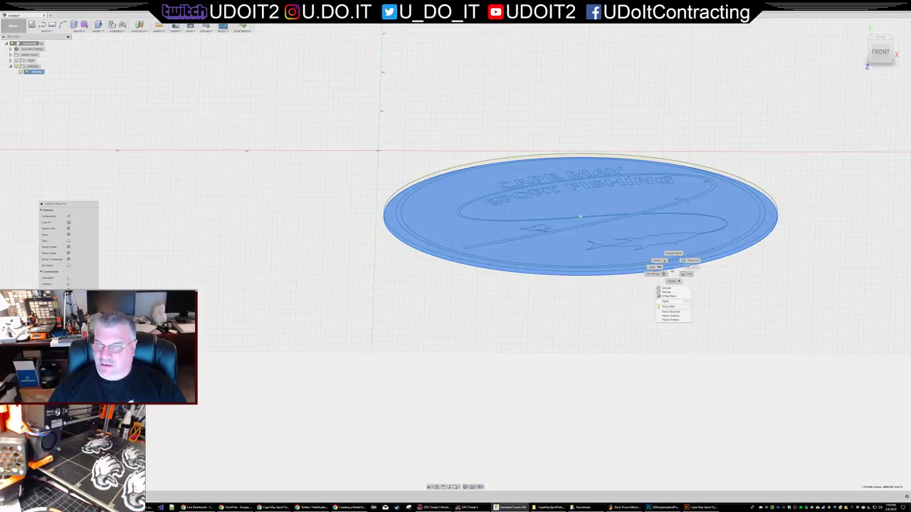
left_click(667, 289)
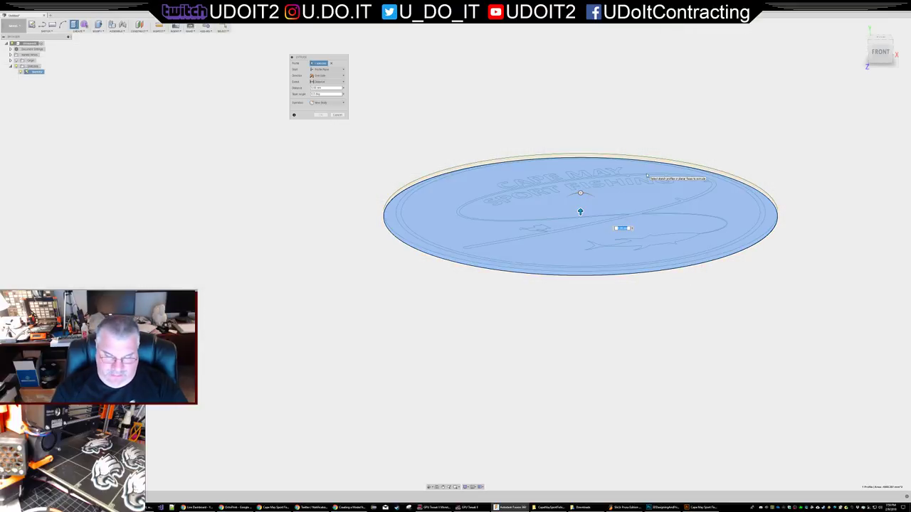
type("3")
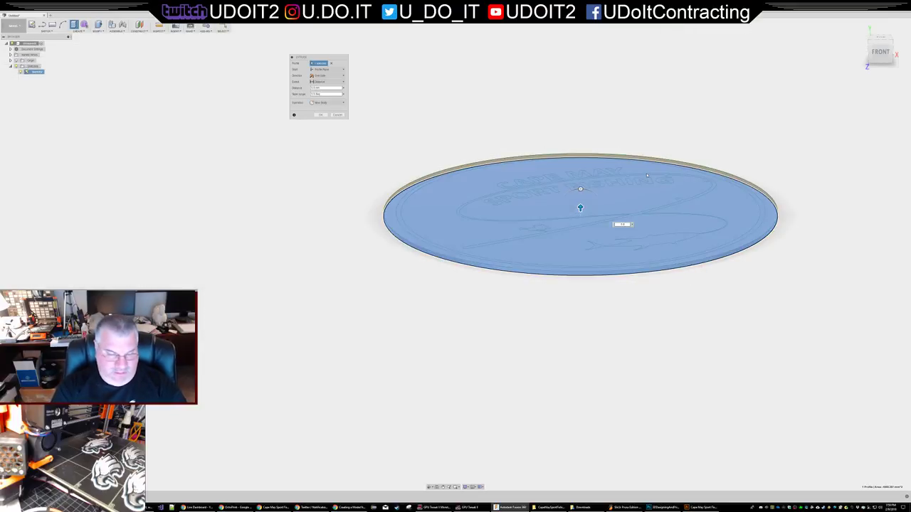
key("Return")
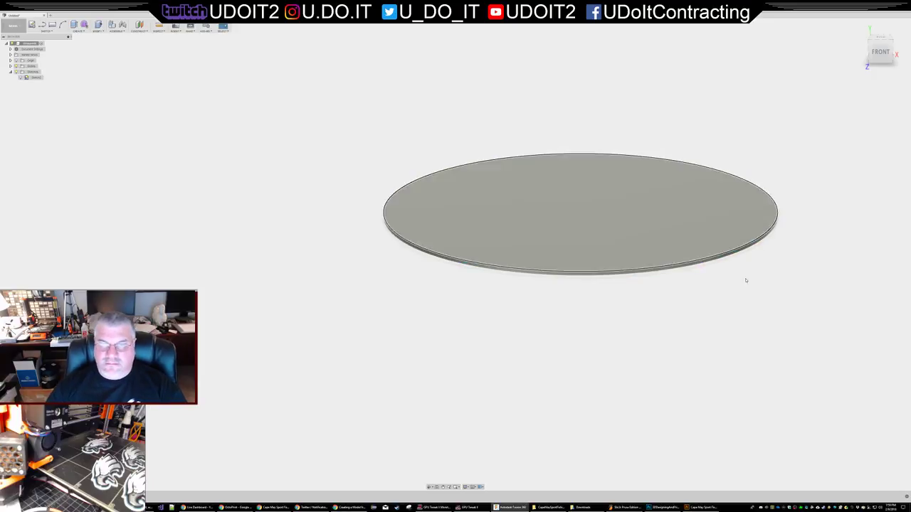
- Show the logo sketch with the base body hidden and select the narrow ring profile near the logo's edge
left_click(21, 77)
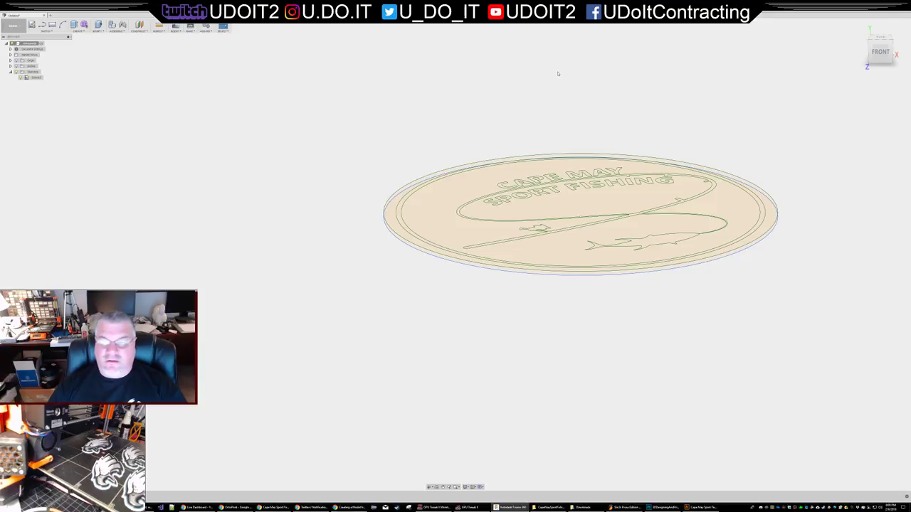
middle_click_drag(679, 130, 689, 63)
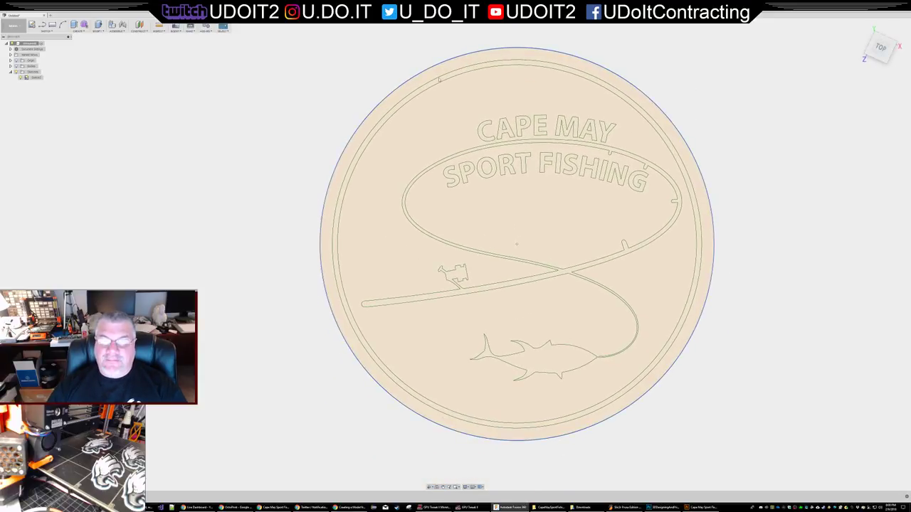
left_click(440, 80)
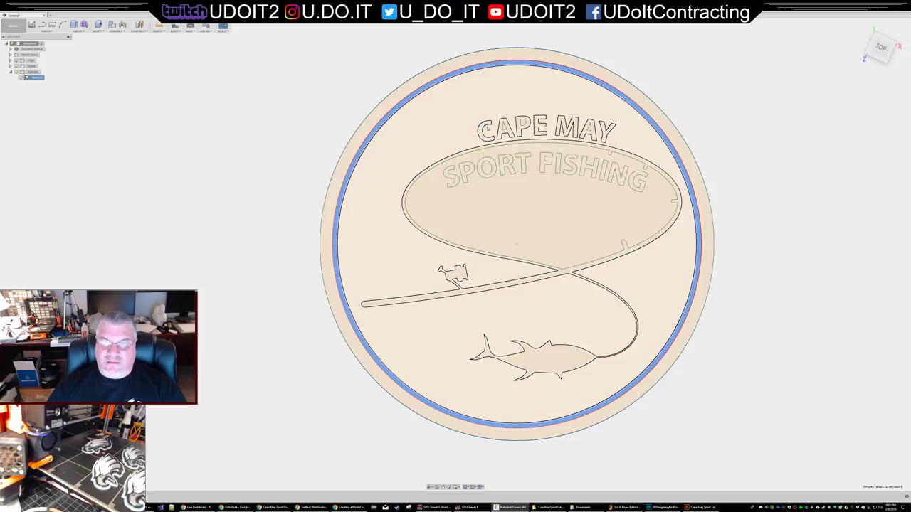
scroll(483, 129, "down", 2)
scroll(486, 128, "up", 4)
scroll(488, 129, "up", 3)
- Add the CAPE MAY letter profiles and the fishing rod profile to the selection
left_click(485, 134)
left_click(516, 127)
left_click(556, 124)
left_click(583, 121)
left_click(643, 125)
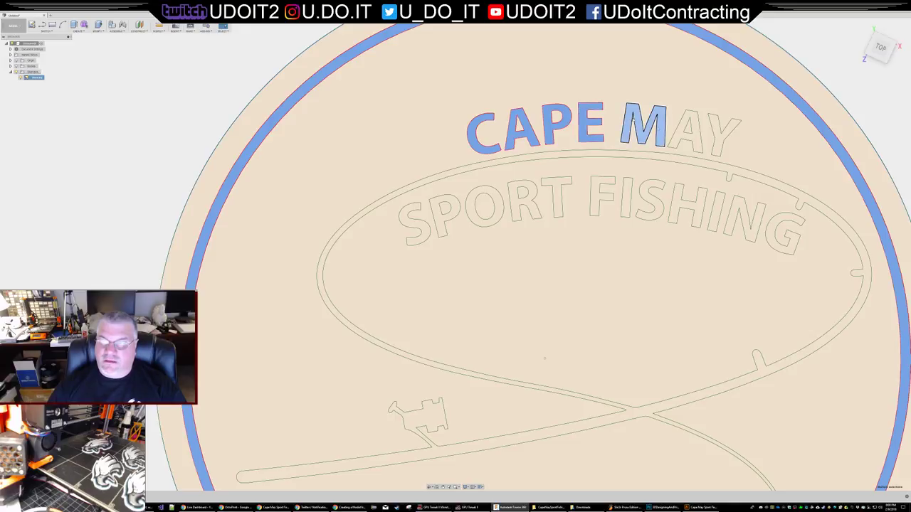
left_click(681, 127)
left_click(722, 133)
left_click(712, 166)
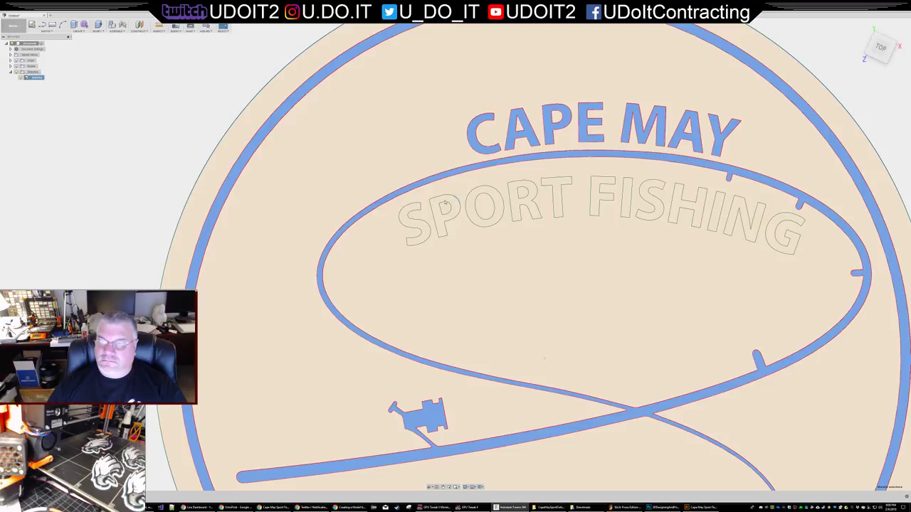
- Add all letter profiles of SPORT FISHING to the selection
left_click(426, 216)
left_click(445, 214)
left_click(495, 204)
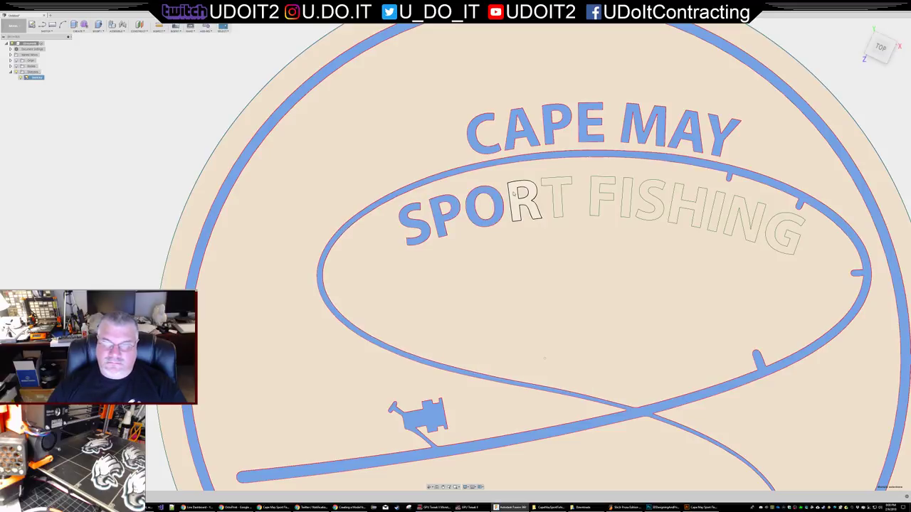
left_click(515, 195)
left_click(556, 190)
left_click(598, 194)
left_click(626, 198)
left_click(649, 202)
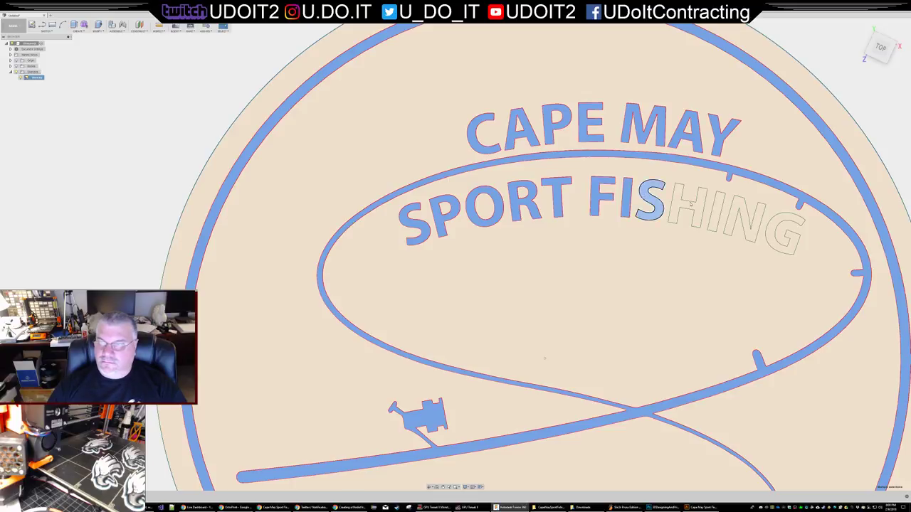
left_click(686, 206)
left_click(718, 210)
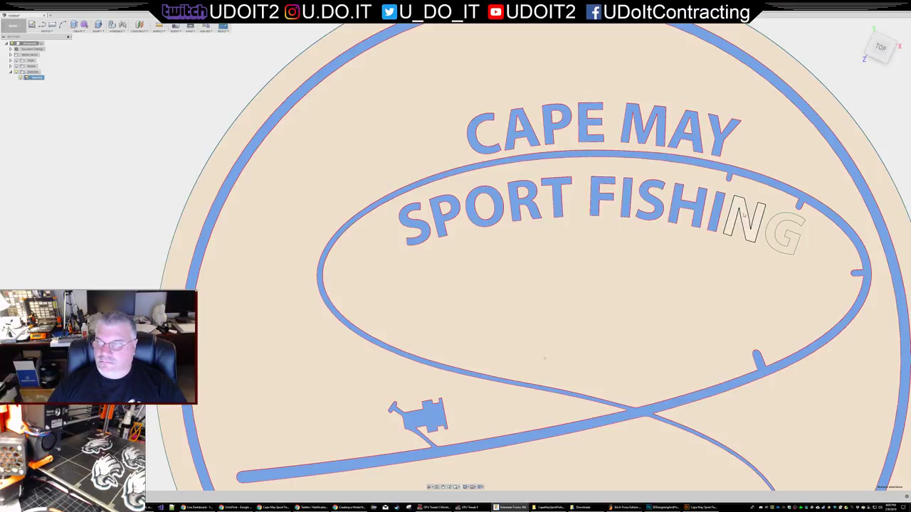
left_click(745, 217)
left_click(772, 227)
- Add the fish profile to the selection and extrude all selected logo profiles upward as new bodies
middle_click_drag(690, 328, 661, 71)
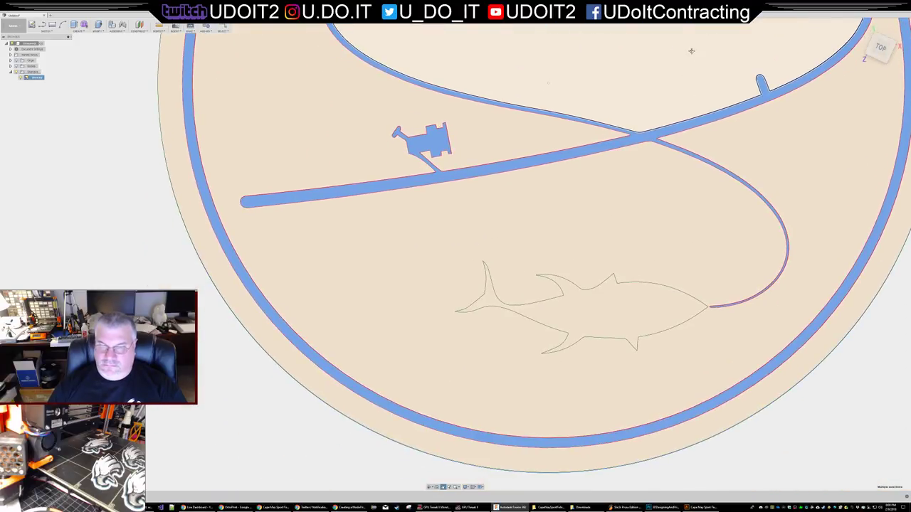
left_click(616, 307)
scroll(653, 199, "down", 5)
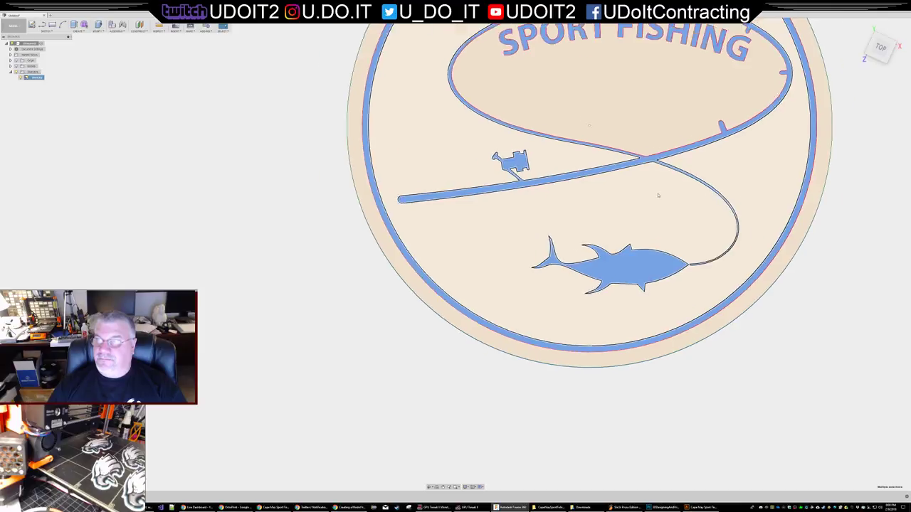
middle_click_drag(812, 50, 760, 165)
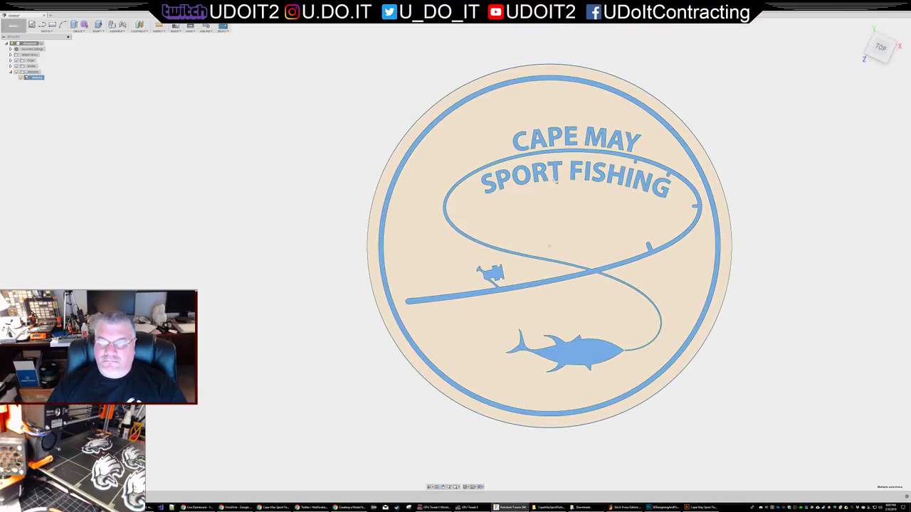
mouse_move(666, 199)
middle_mouse_down("shift")
mouse_move(788, 193)
mouse_move(791, 177)
middle_mouse_up("shift")
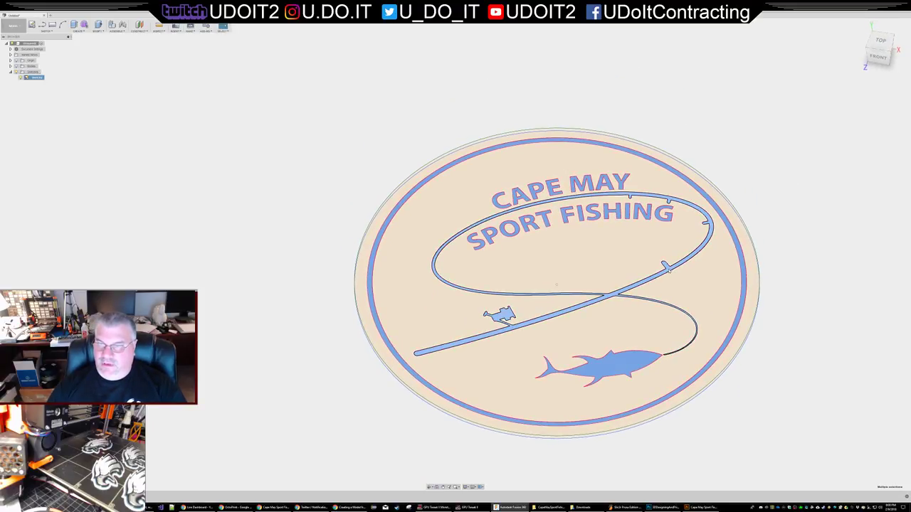
right_click(666, 269)
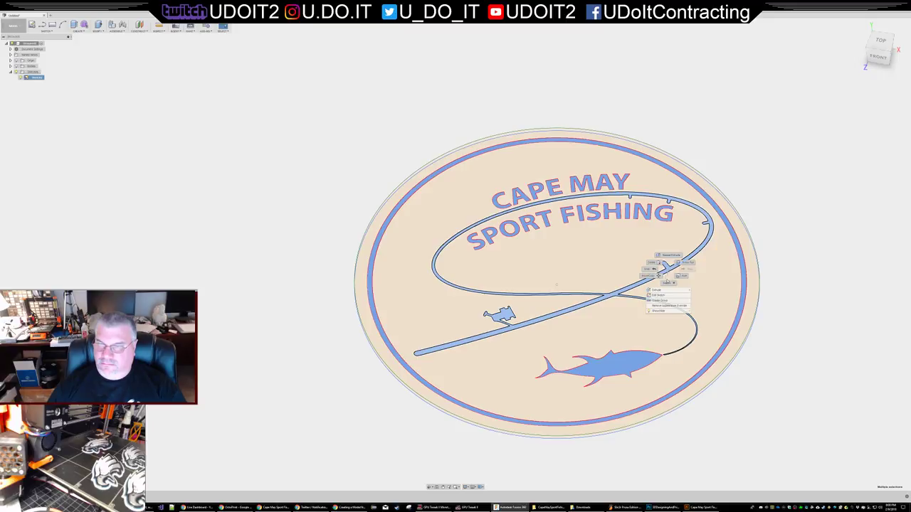
left_click(656, 290)
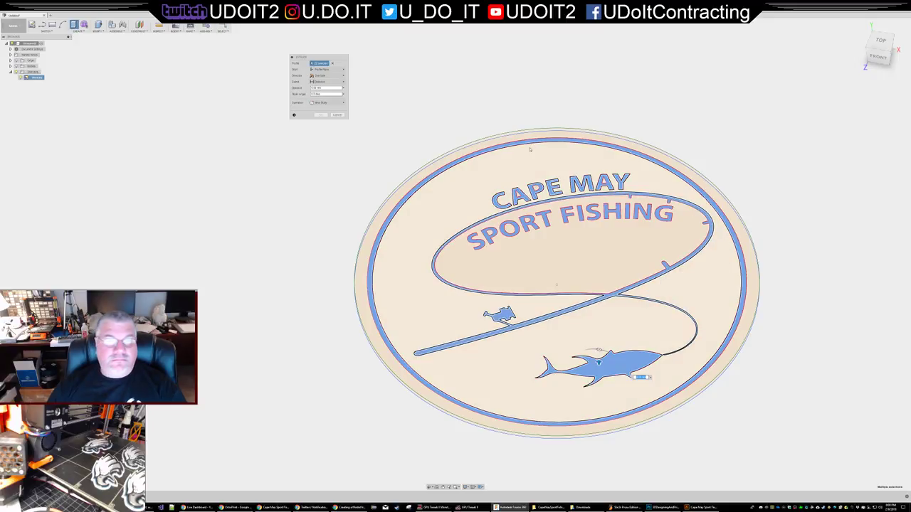
type("3")
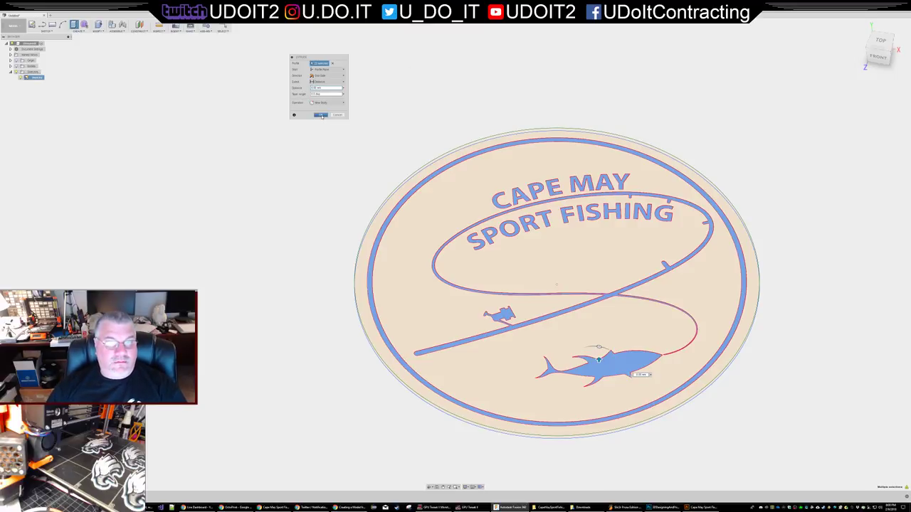
left_click(321, 114)
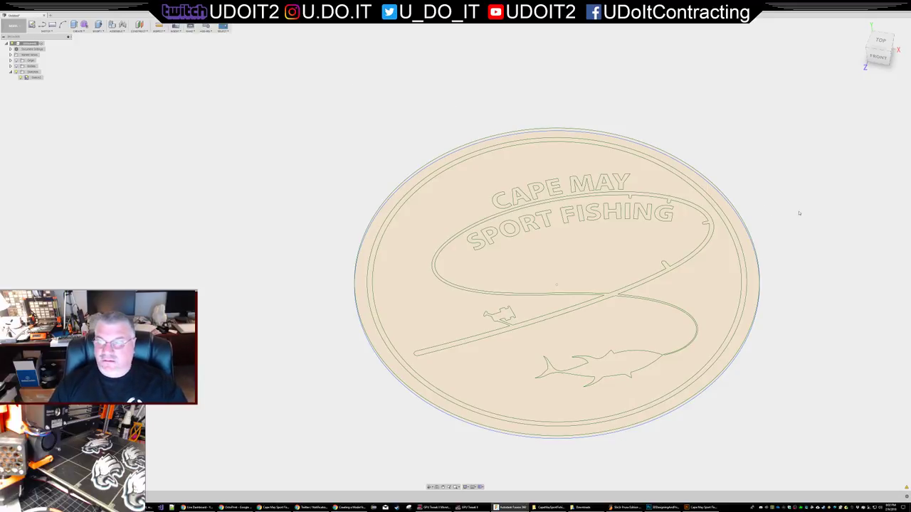
- Hide the logo sketch, show all the bodies, and view the raised logo on its base from above
middle_click_drag(799, 213, 803, 195, "shift")
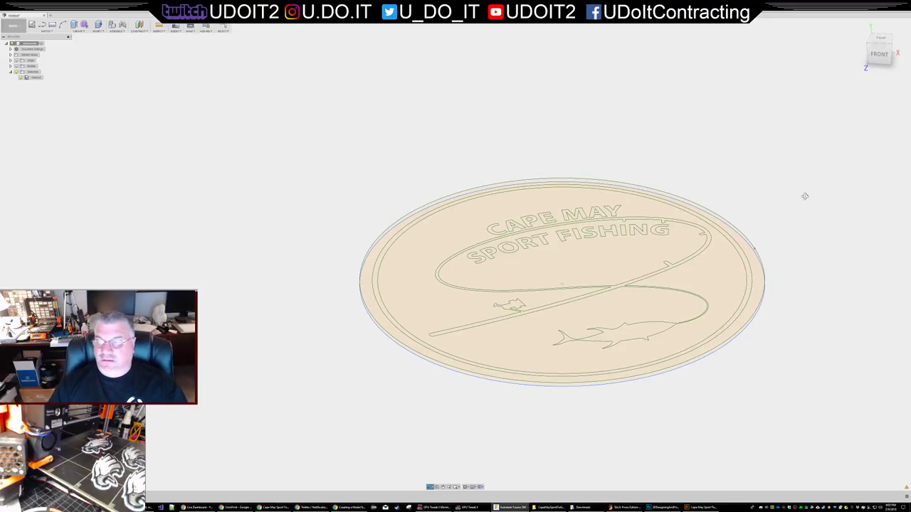
left_click(11, 66)
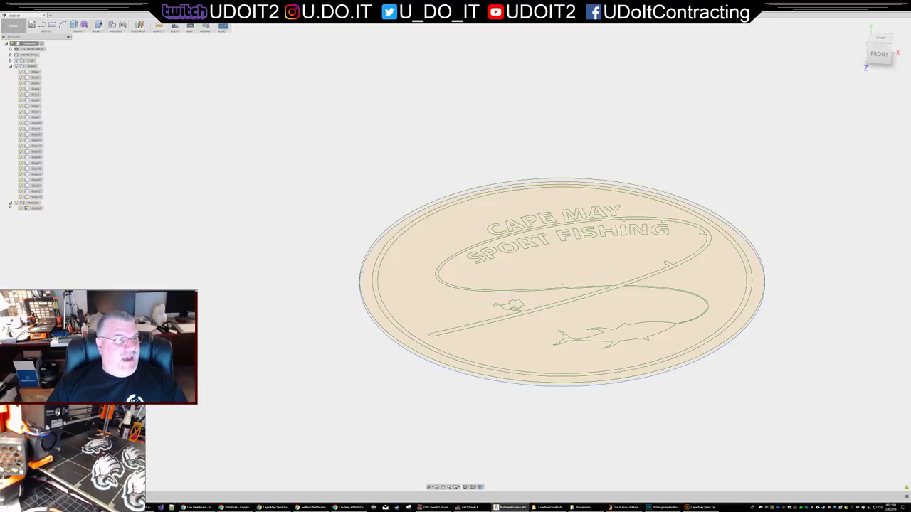
left_click(11, 203)
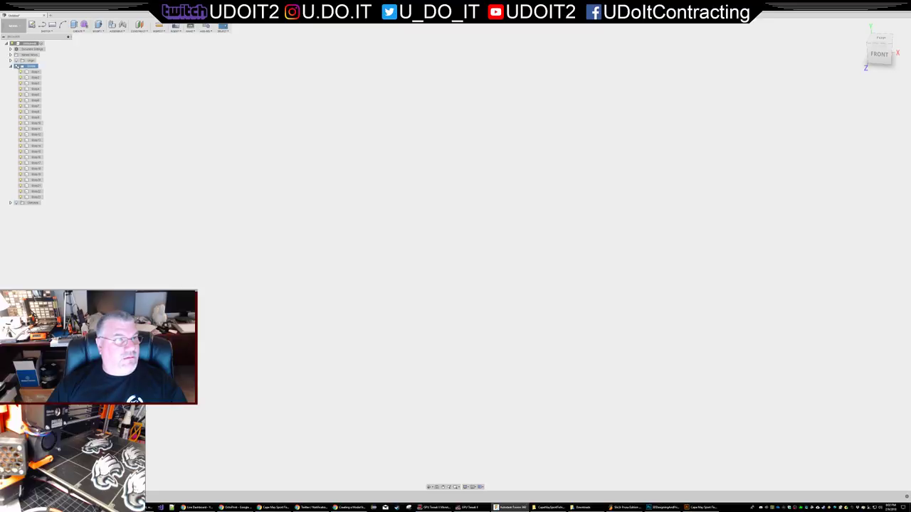
left_click(17, 66)
middle_click_drag(585, 146, 811, 239, "shift")
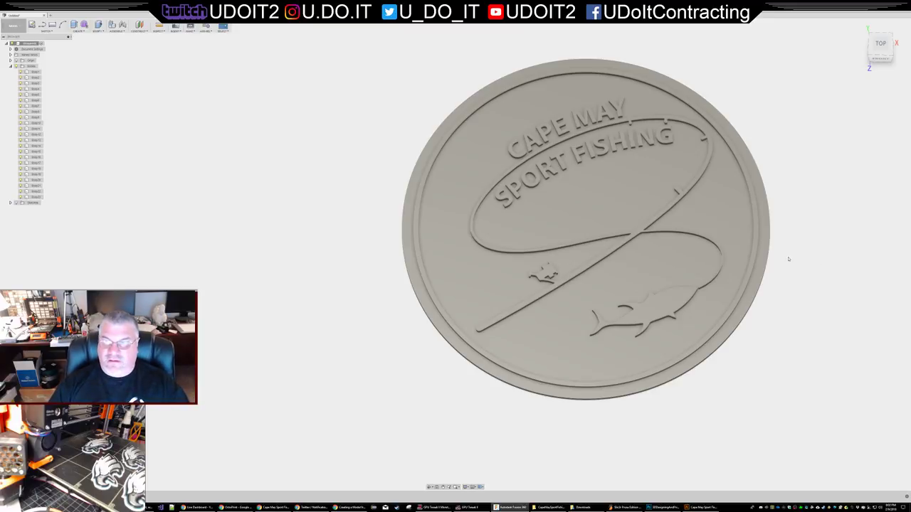
- Inspect the raised lettering, fishing rod and fish on the coin from close up and at tilted angles
scroll(757, 155, "up", 5)
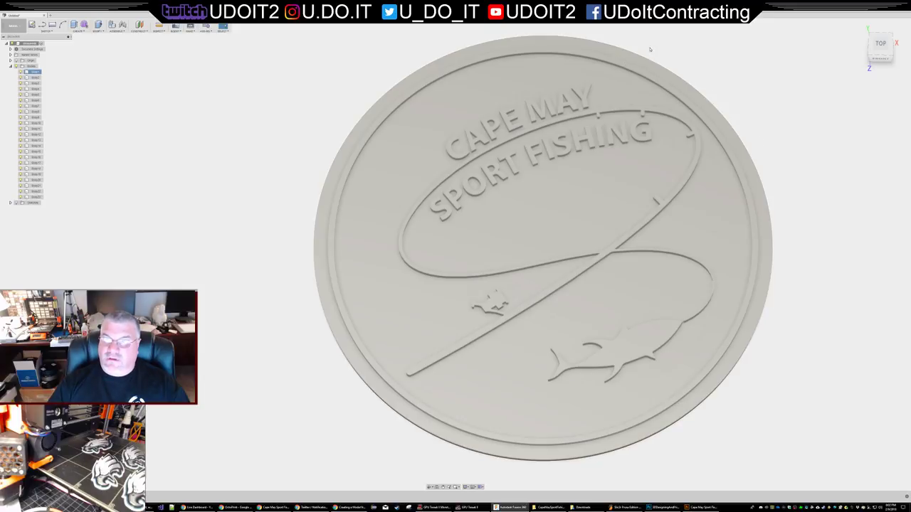
middle_click_drag(658, 43, 769, 36)
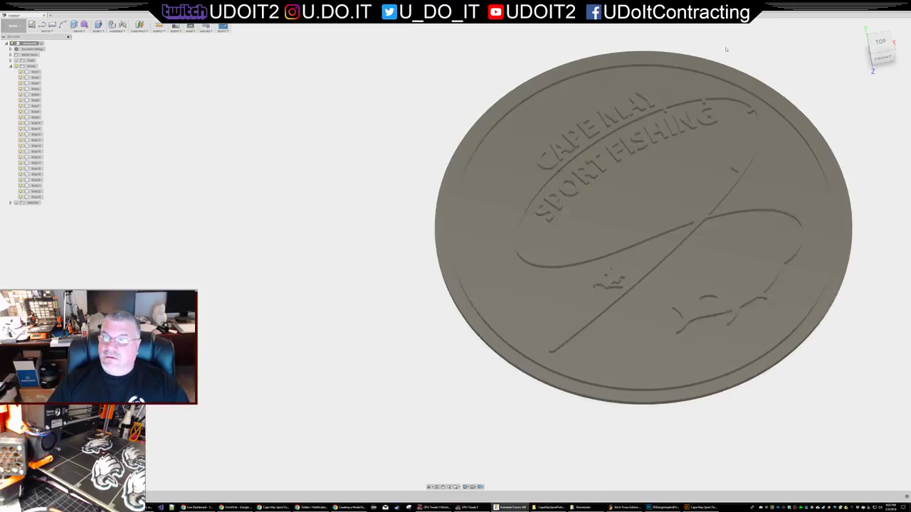
scroll(723, 51, "up", 2)
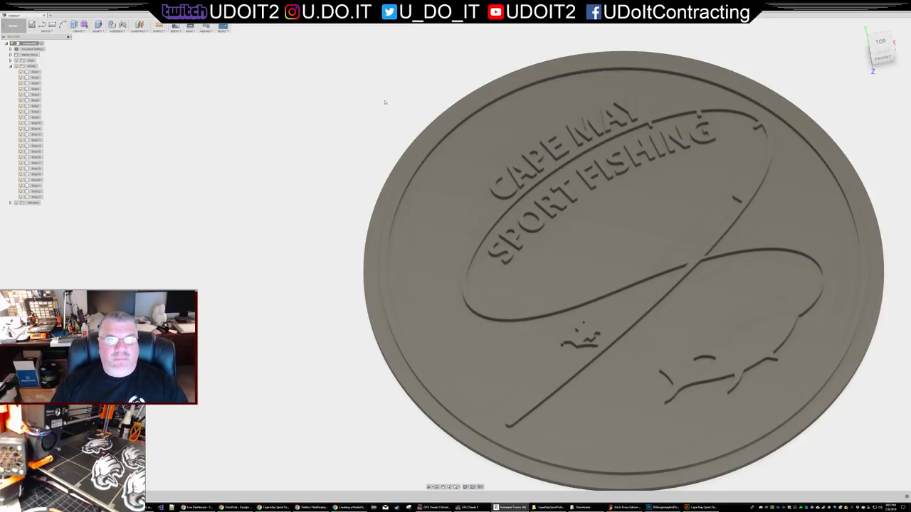
mouse_move(374, 93)
middle_mouse_down("shift")
mouse_move(382, 92)
mouse_move(366, 99)
mouse_move(387, 96)
middle_mouse_up("shift")
scroll(477, 173, "up", 3)
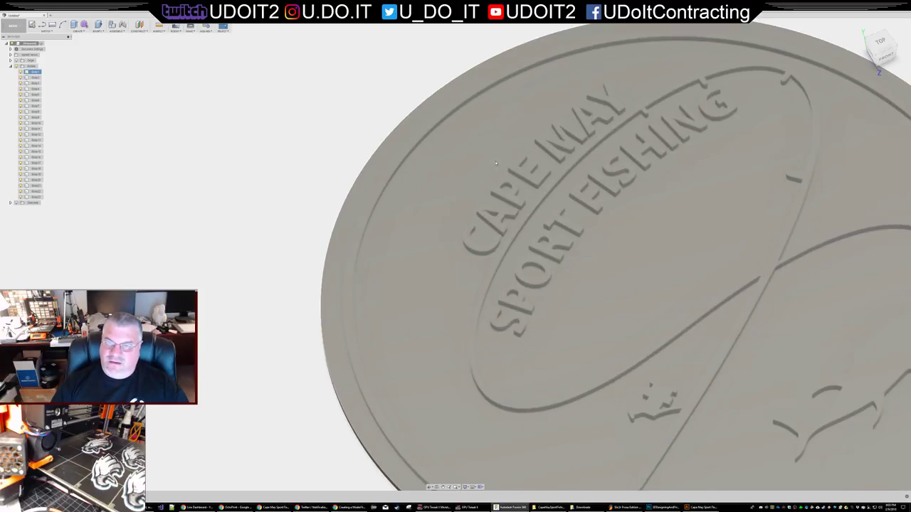
scroll(382, 82, "down", 3)
middle_click_drag(380, 81, 498, 153, "shift")
left_click(13, 15)
left_click(23, 74)
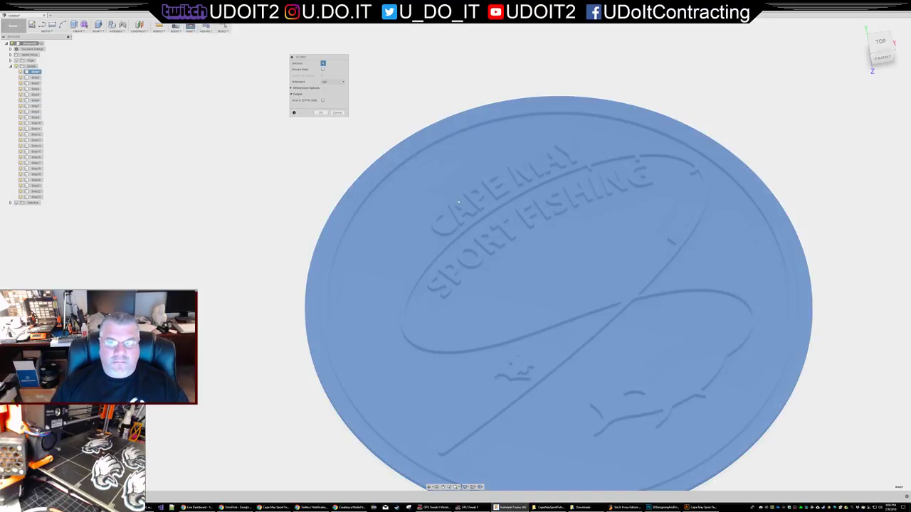
left_click(771, 200)
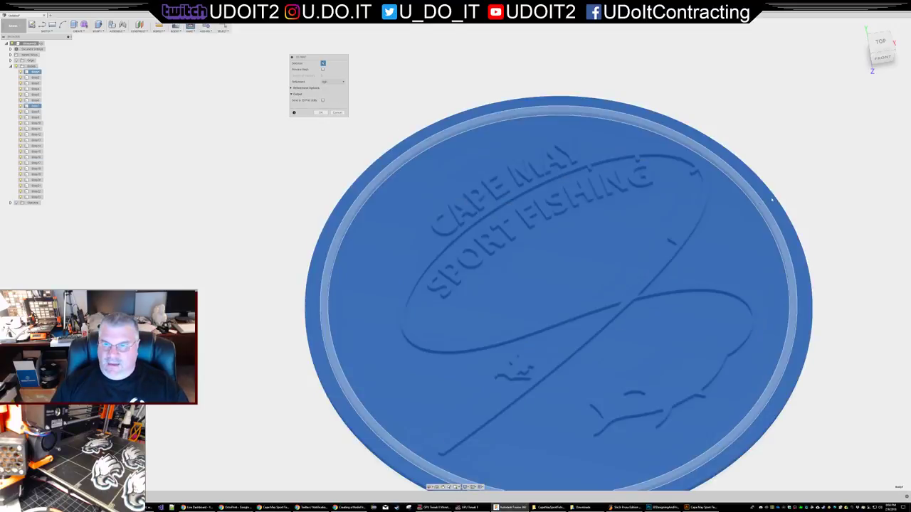
middle_click_drag(813, 173, 821, 168, "shift")
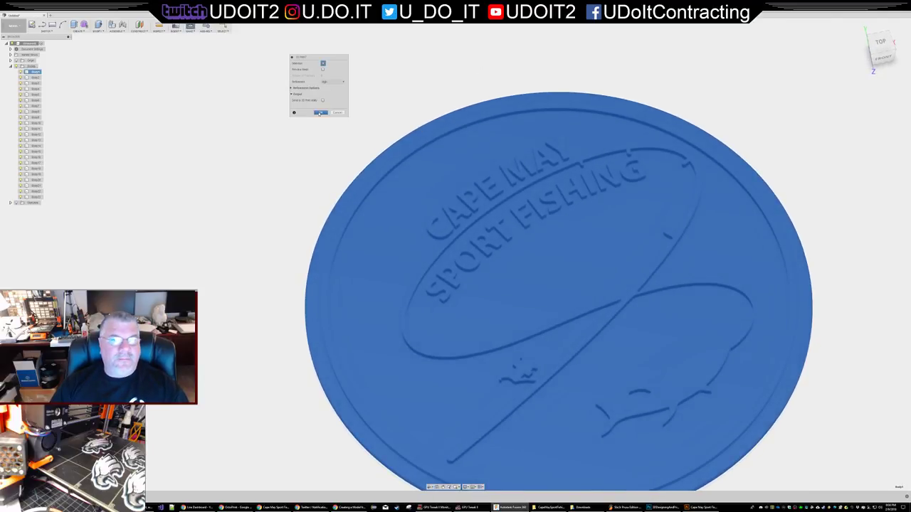
left_click(318, 113)
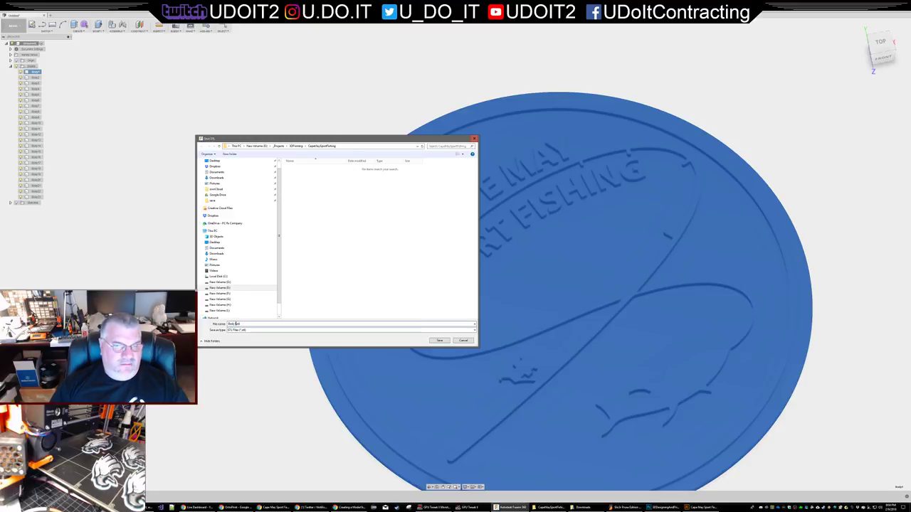
type("CapeMaySp")
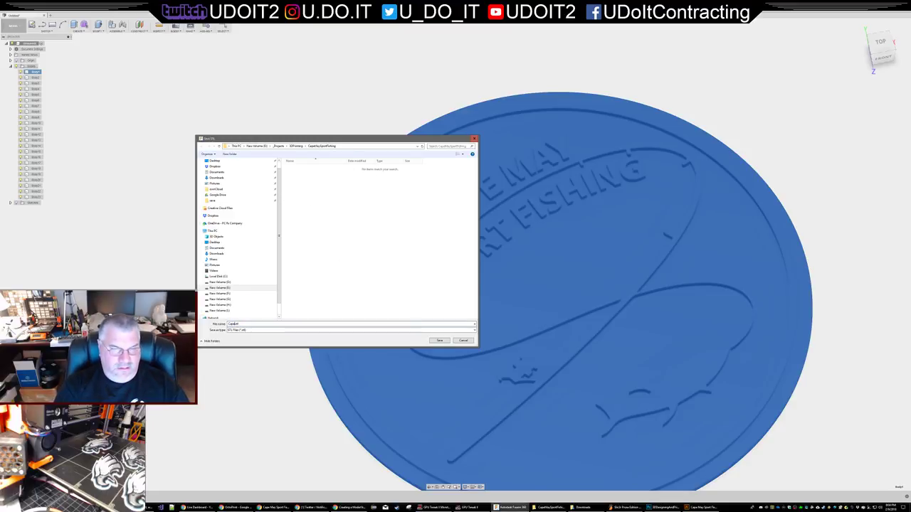
type("ortFishing.stl")
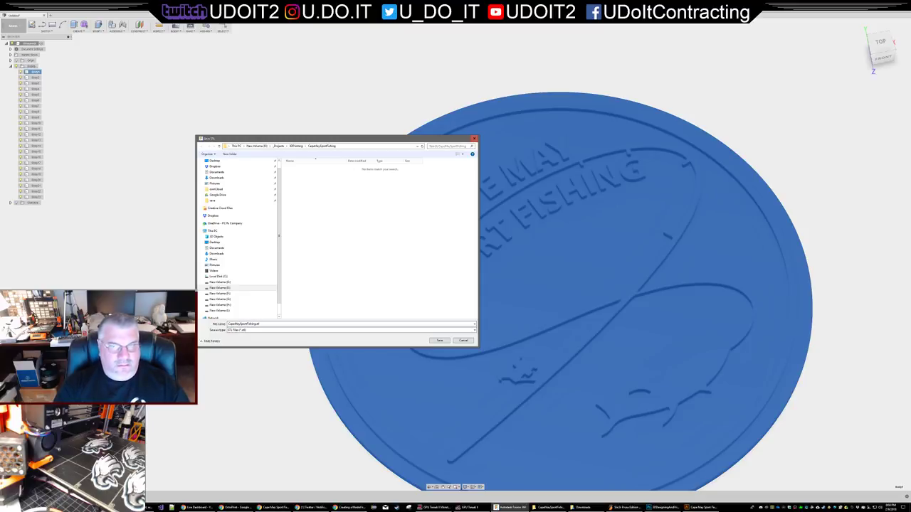
left_click(469, 341)
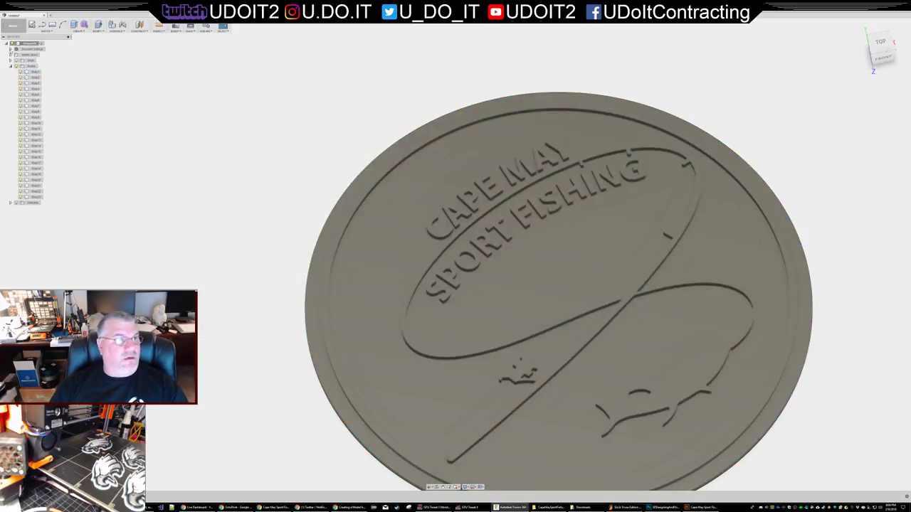
- Save the untitled design to My First Project under a name beginning with CapeMaySportFishing
key("ctrl+s")
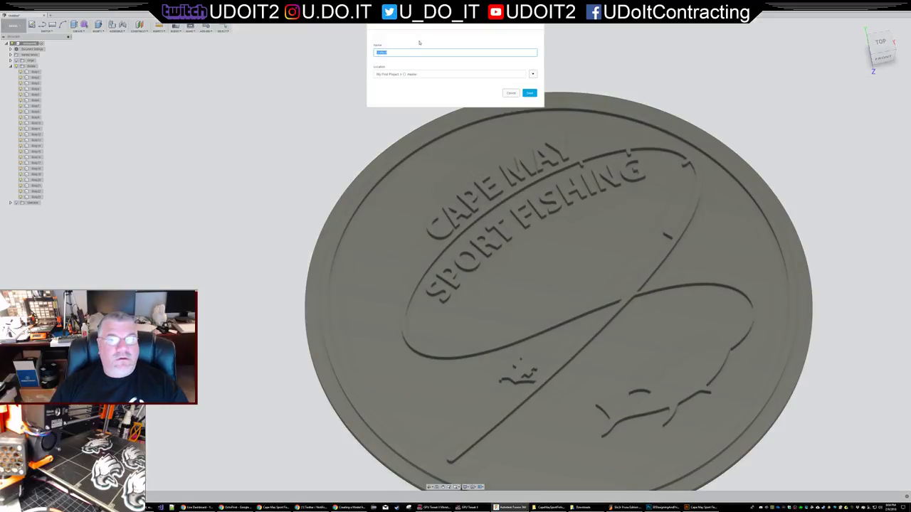
type("CoinMod")
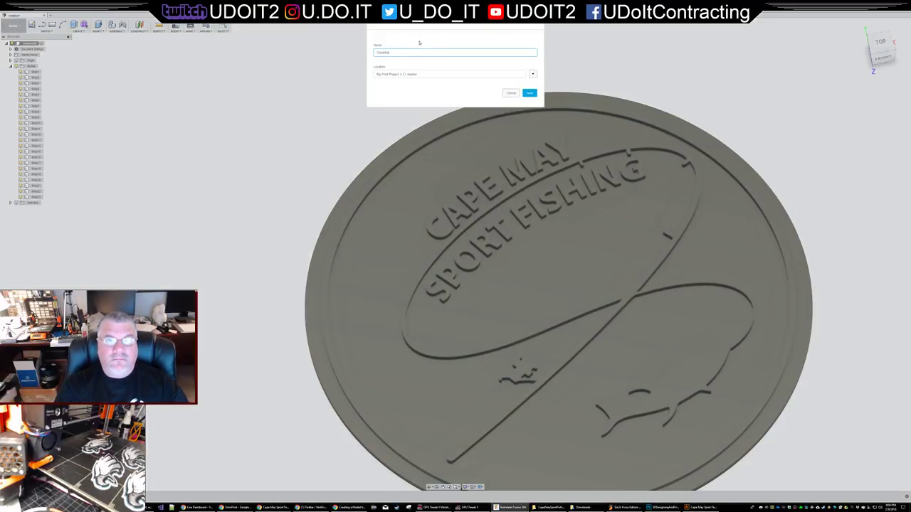
key("BackSpace")
key("BackSpace")
key("BackSpace")
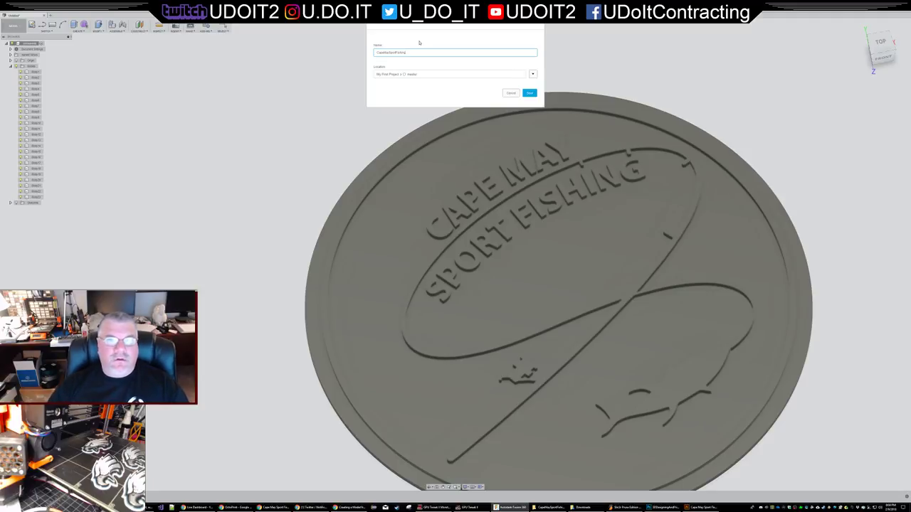
type("v2")
type("2mm_quest")
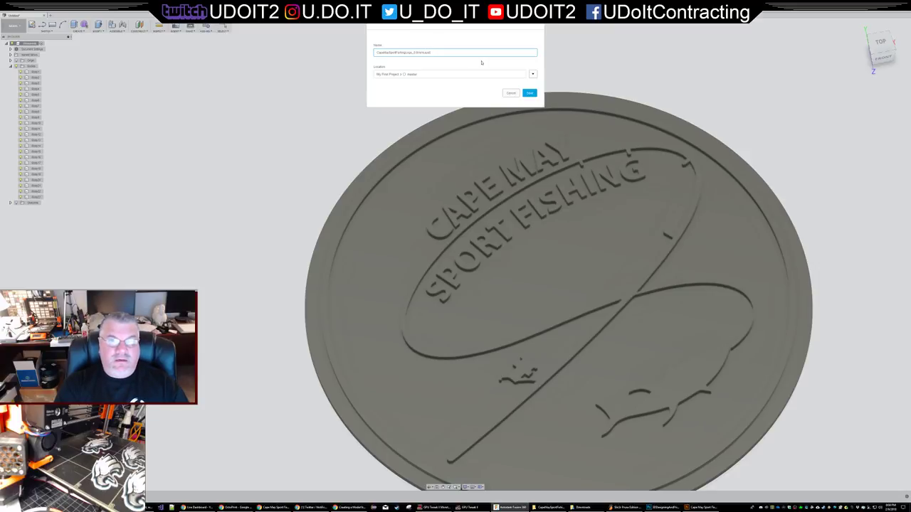
left_click(530, 92)
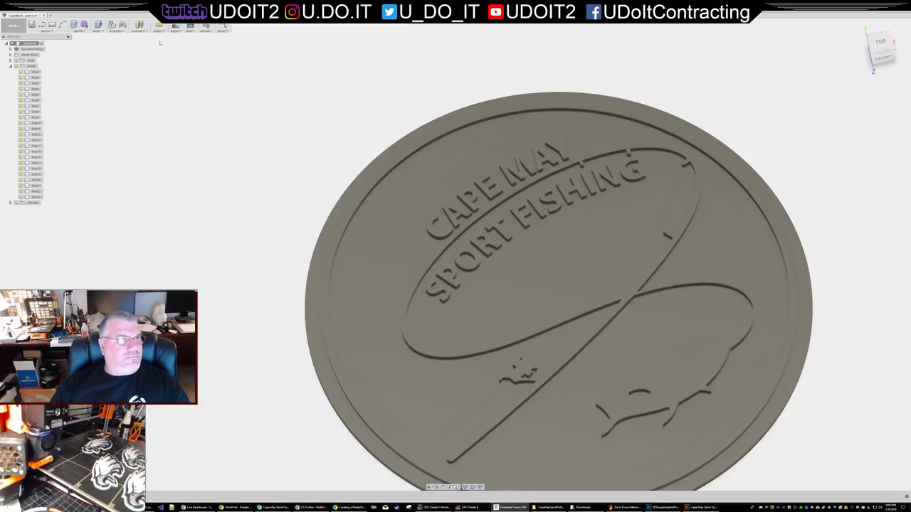
- Export the coin body for 3D printing to the CapeMaySportFishing folder as CapeMaySportFishingLogo_0.5mmLayer.stl, and clear the selection
left_click(11, 15)
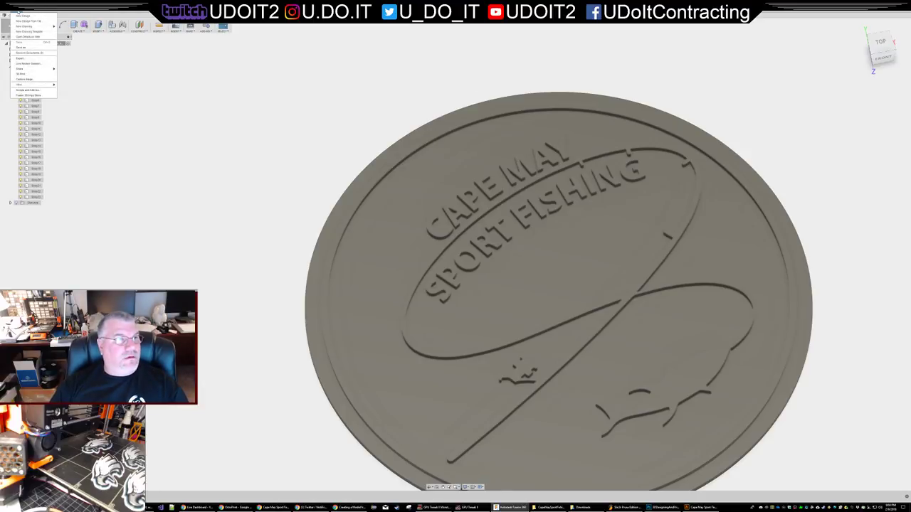
left_click(29, 75)
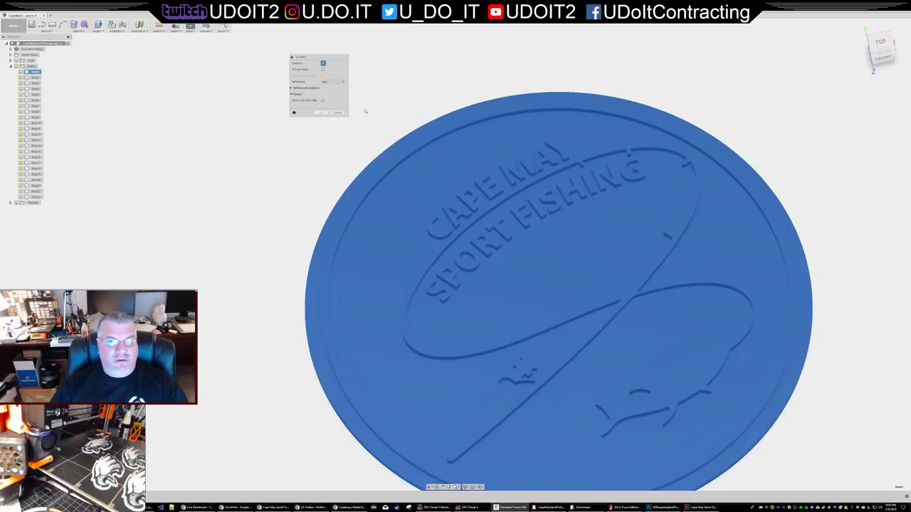
middle_click_drag(540, 75, 488, 58, "shift")
left_click(315, 112)
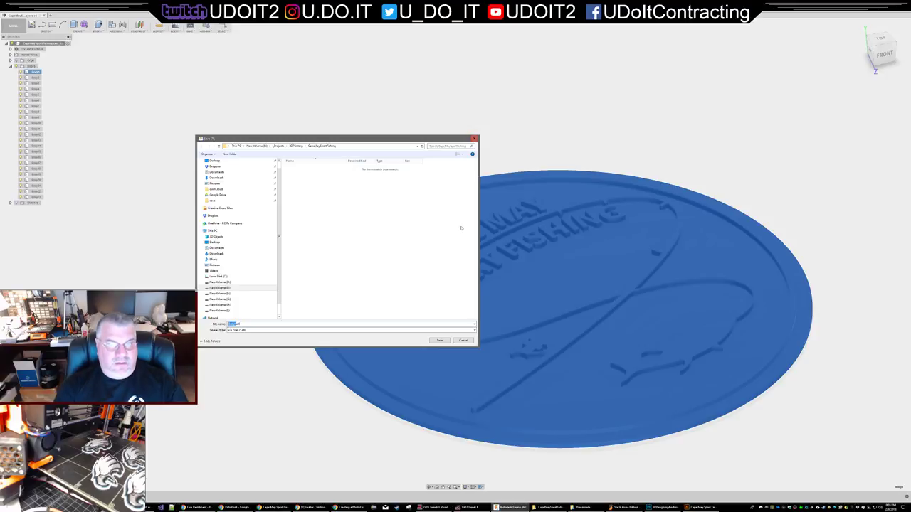
type("CapeM")
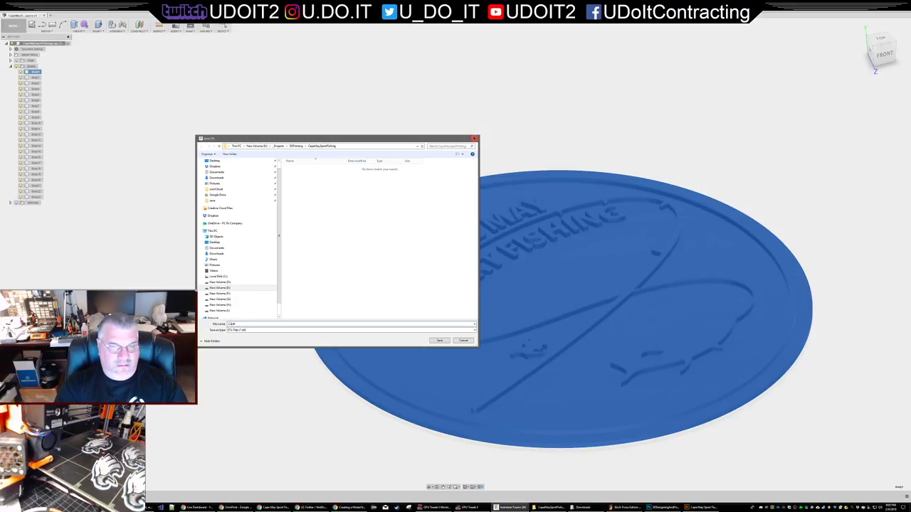
type("aySportFishingLogo_0.5mmLayer.stl")
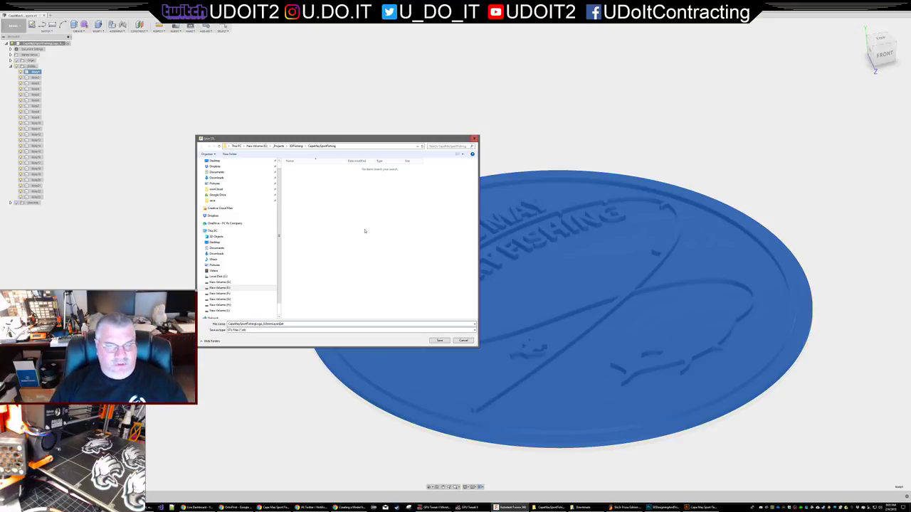
left_click(444, 340)
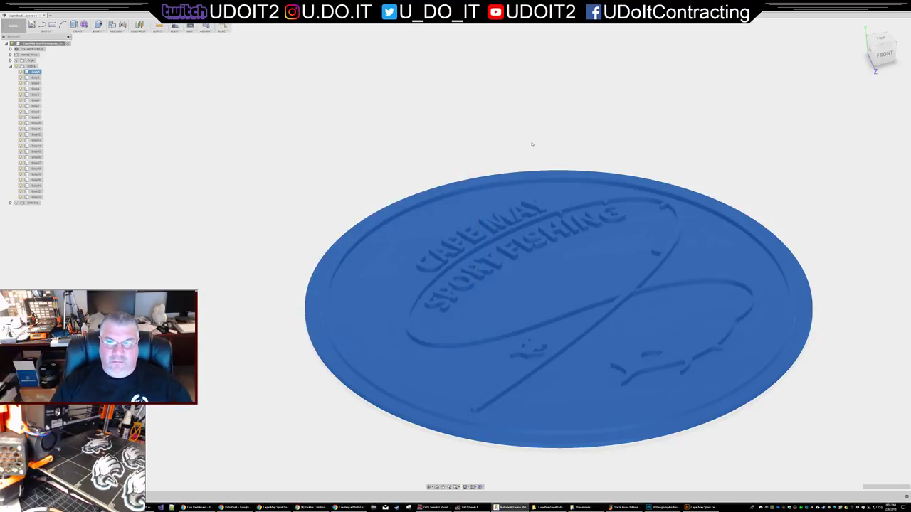
left_click(673, 121)
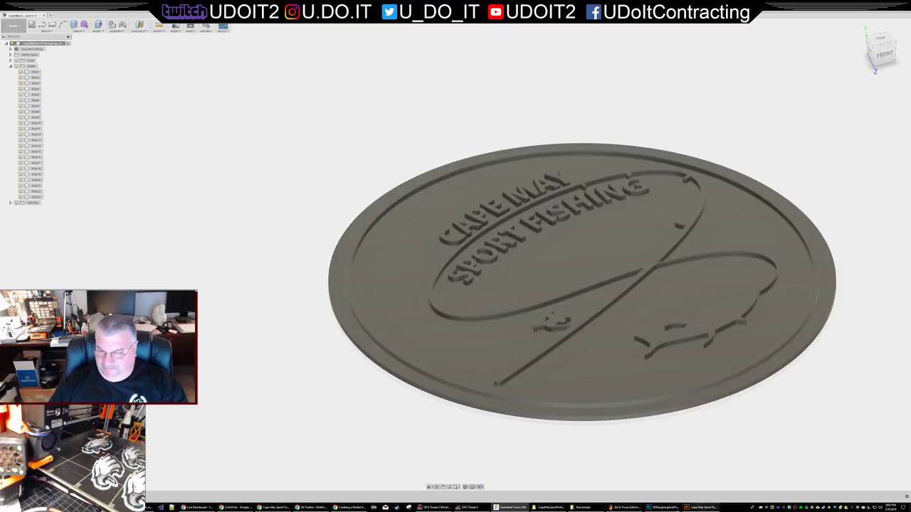
- Switch to Slic3r Prusa Edition and add the Cape May logo STL from the CapeMaySportFishing folder to the build plate
mouse_move(663, 508)
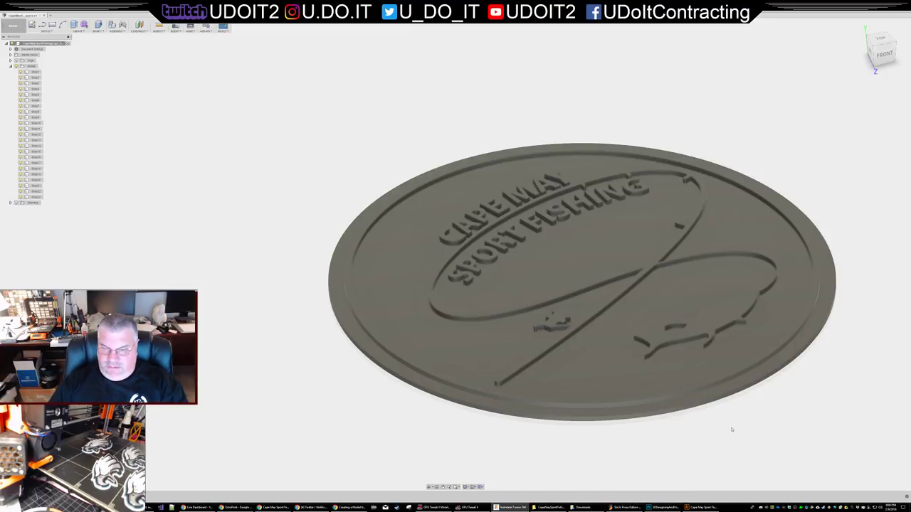
left_click(625, 507)
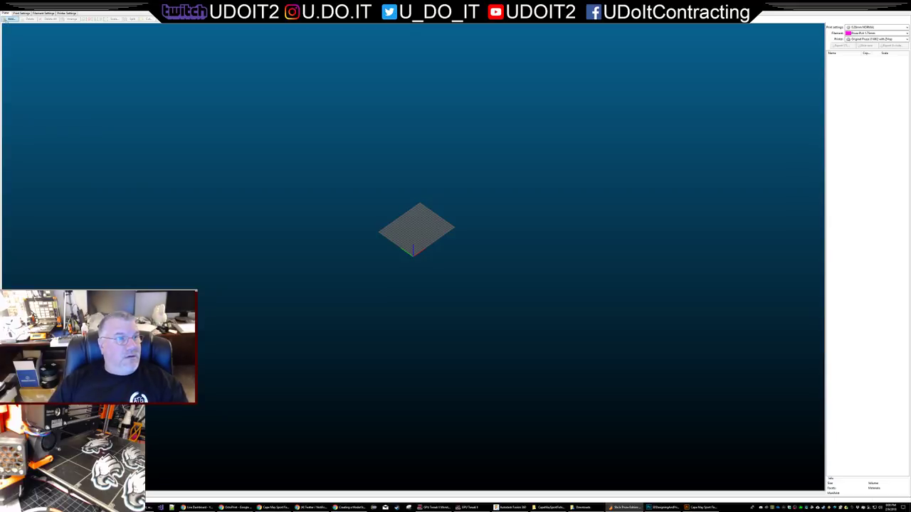
left_click(10, 18)
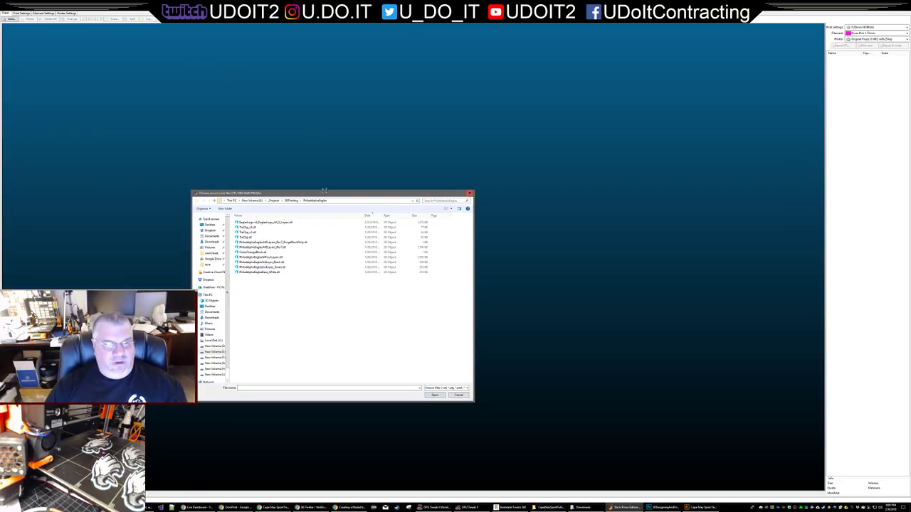
left_click_drag(355, 197, 508, 192)
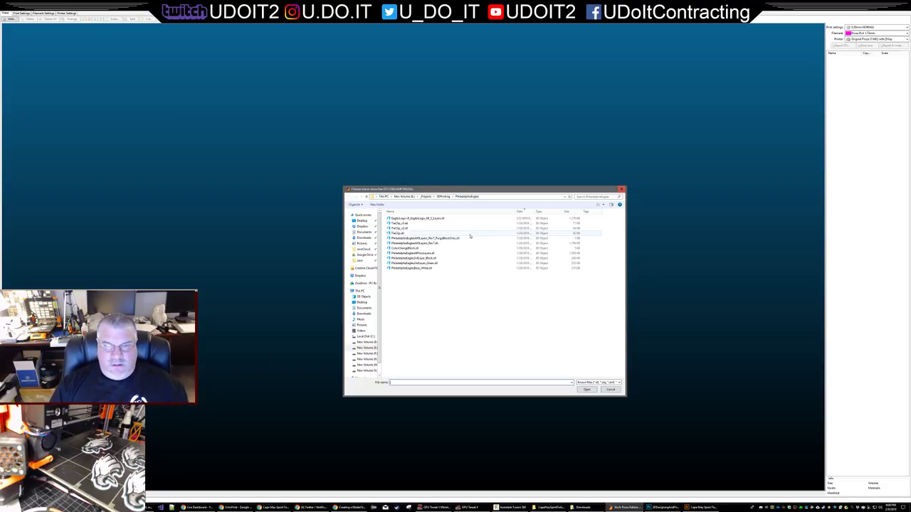
left_click(442, 199)
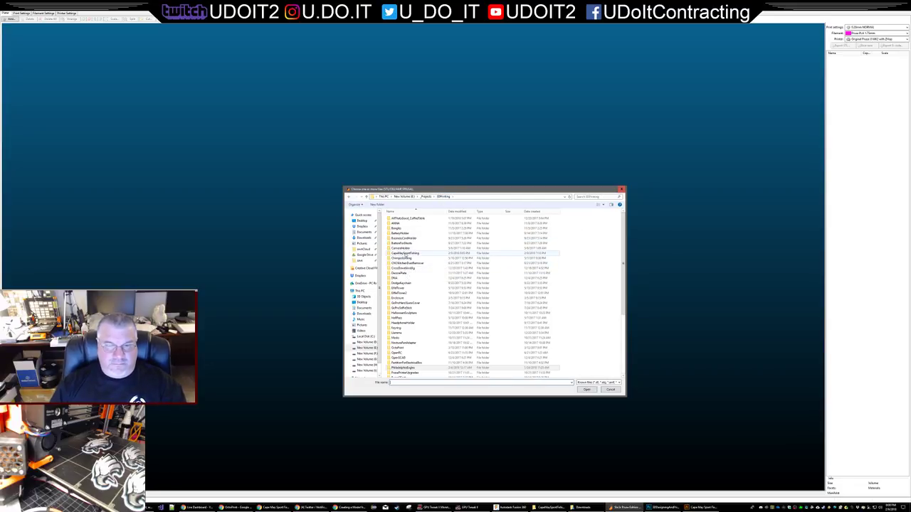
double_click(406, 253)
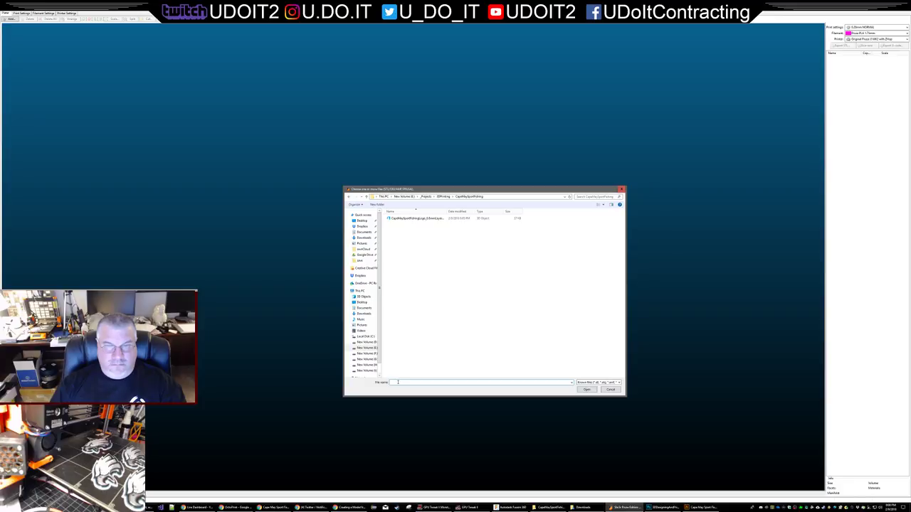
double_click(432, 218)
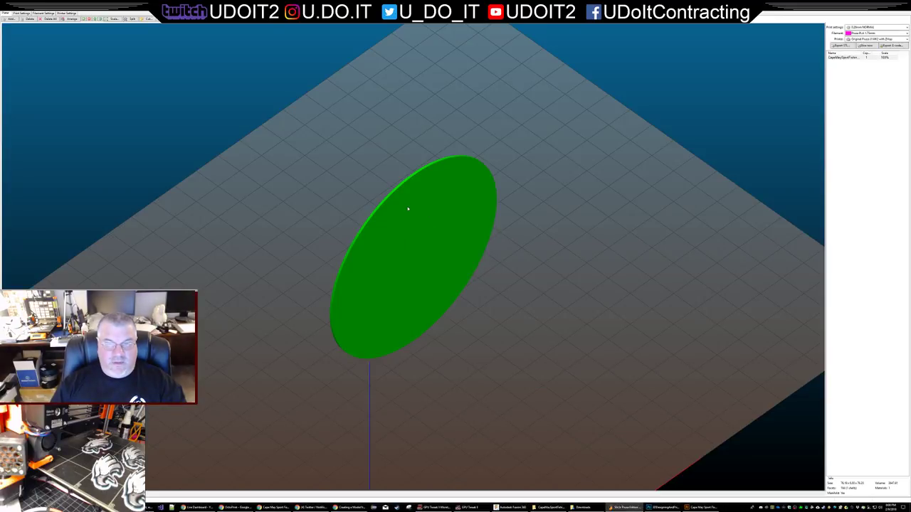
- Rotate the upright coin model 90 degrees around the Y axis
right_click(408, 208)
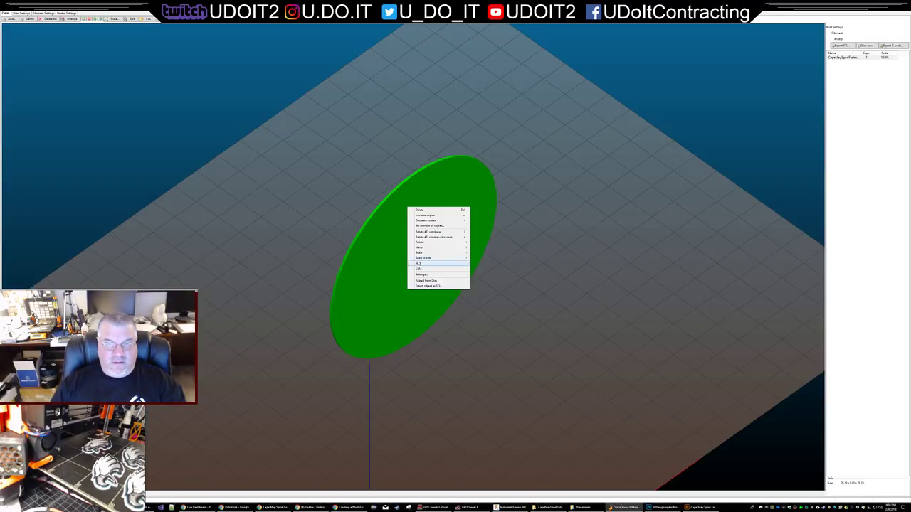
mouse_move(424, 243)
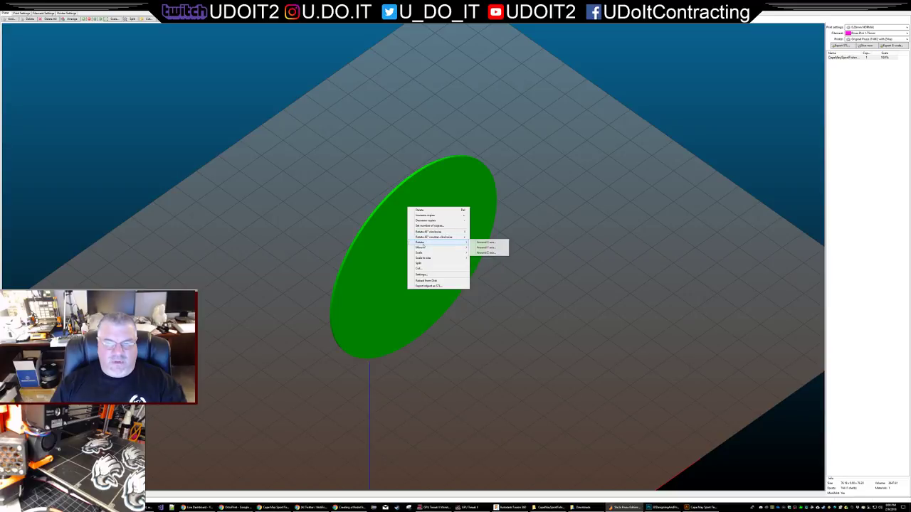
left_click(488, 248)
type("90")
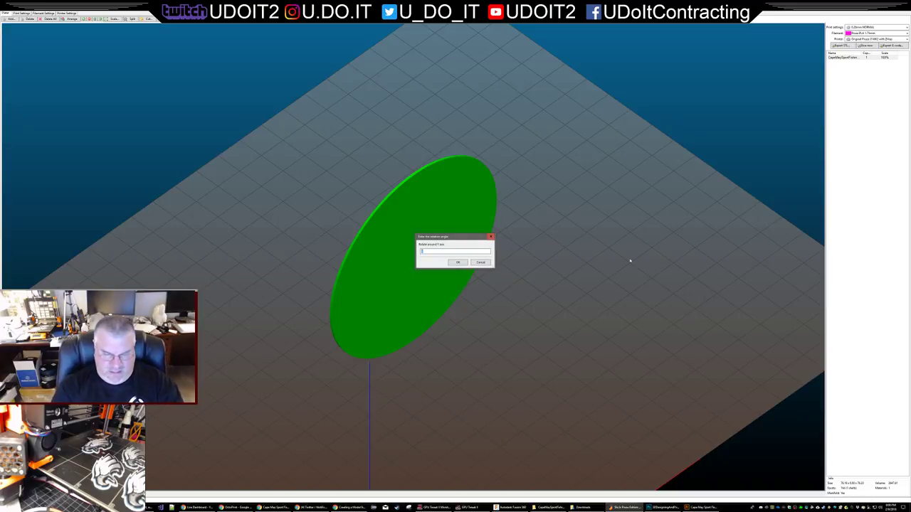
key("Return")
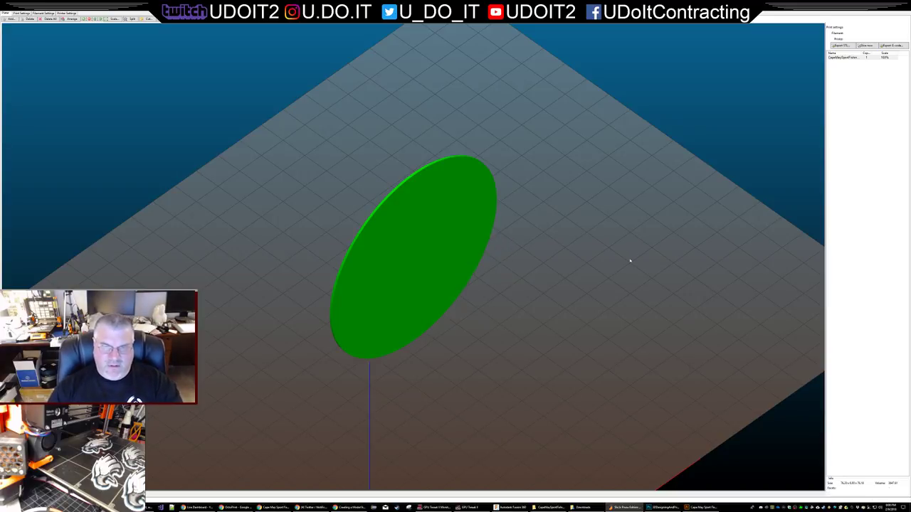
- Rotate the coin model 90 degrees around the X axis
right_click(350, 275)
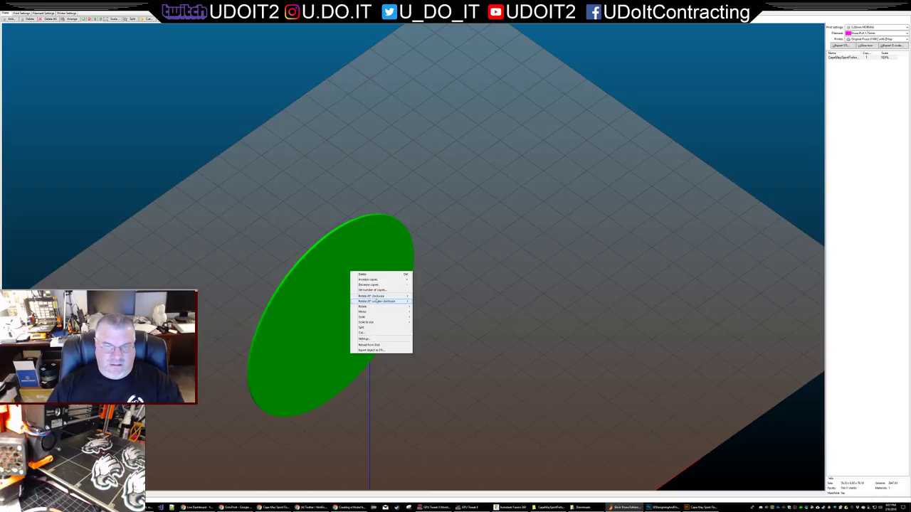
mouse_move(369, 311)
left_click(428, 306)
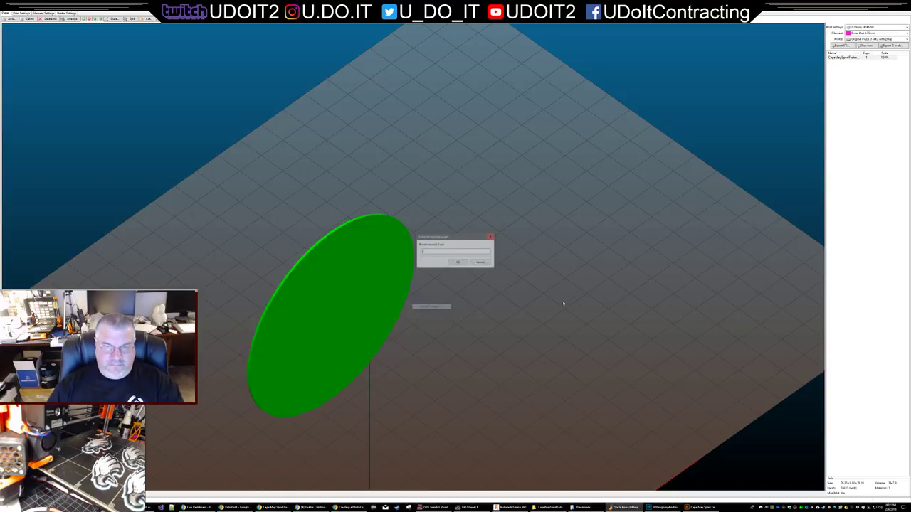
type("90")
key("Return")
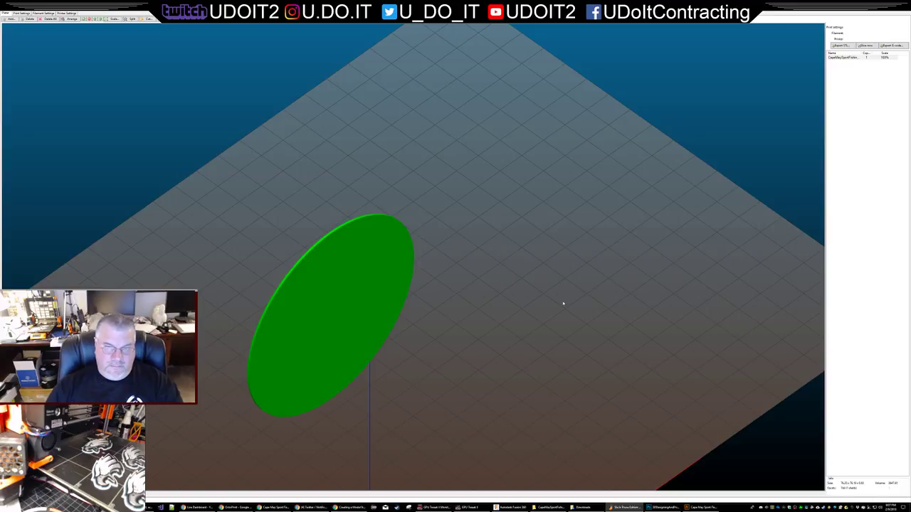
- Flip the flat coin over by rotating it 180 degrees around the X axis
right_click(257, 316)
mouse_move(292, 348)
left_click(333, 350)
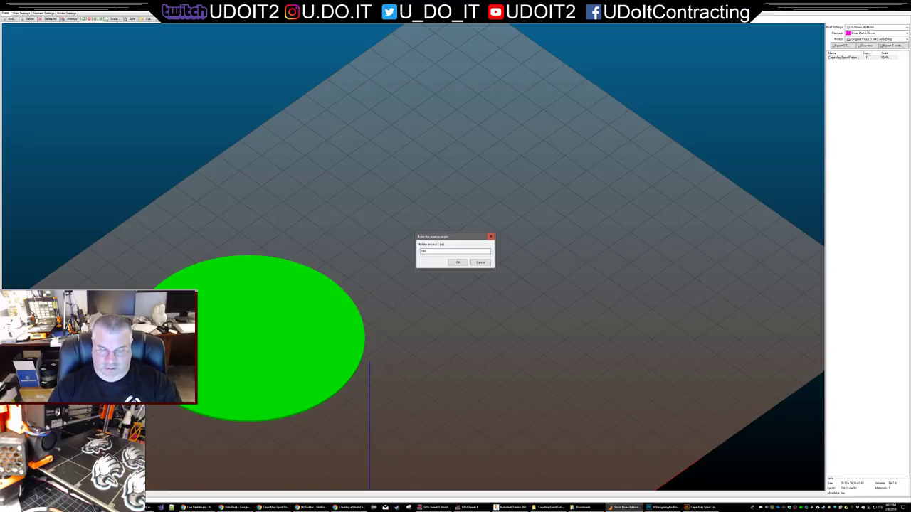
key("Return")
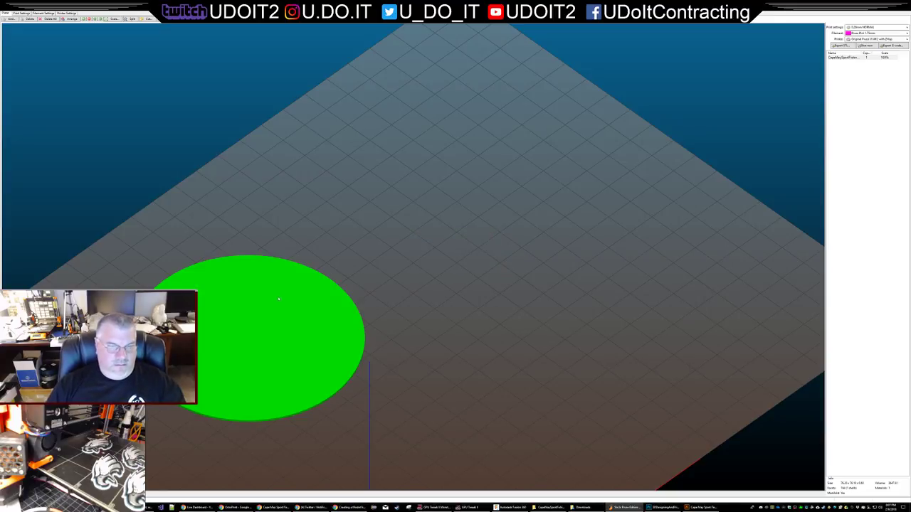
- Move the flat coin toward the middle of the build plate and inspect its upper face
left_click_drag(288, 294, 349, 261)
left_click_drag(243, 280, 513, 293)
left_click(551, 239)
right_click_drag(550, 239, 525, 230)
left_click_drag(526, 230, 503, 226)
scroll(420, 227, "up", 5)
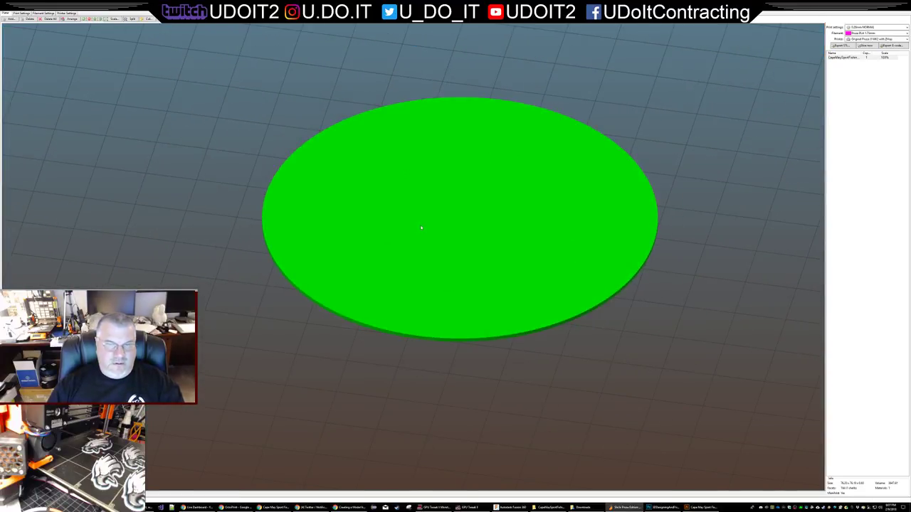
- Turn the coin over again by 180 degrees around the X axis and shift it slightly on the build plate
right_click(420, 222)
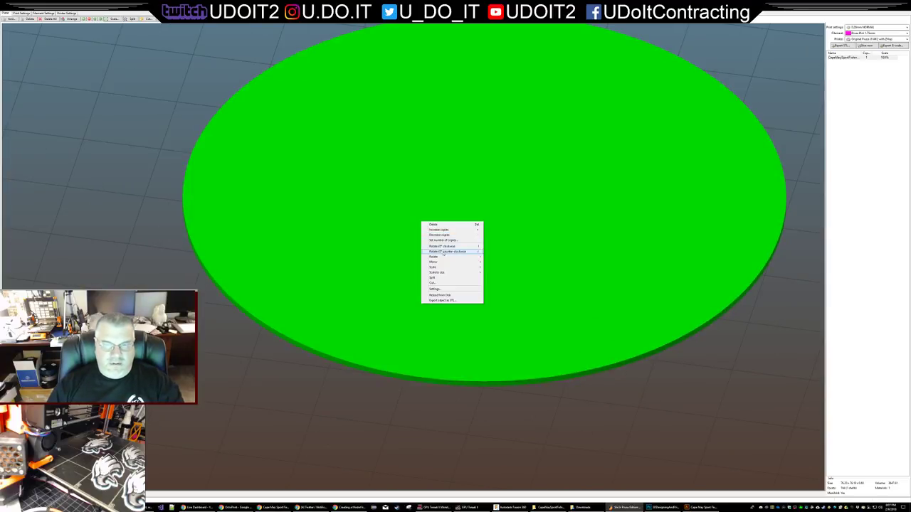
mouse_move(462, 256)
left_click(502, 256)
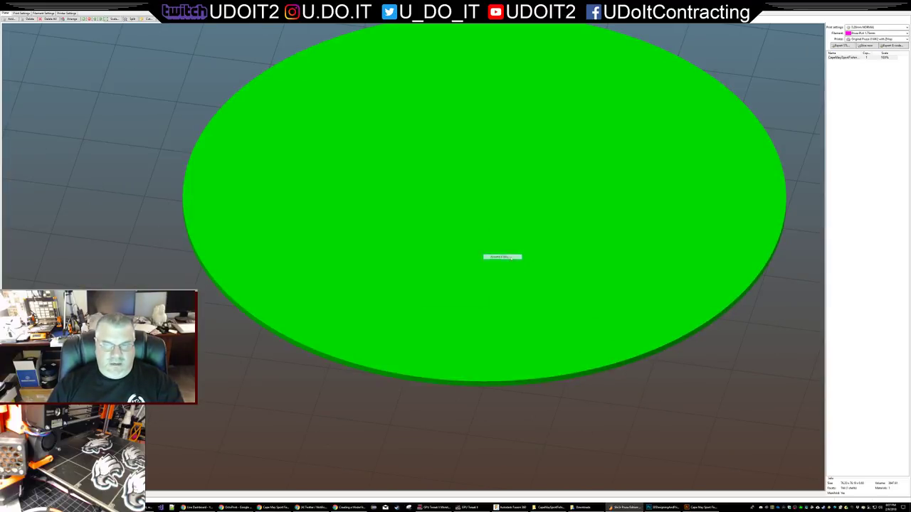
type("180")
key("Return")
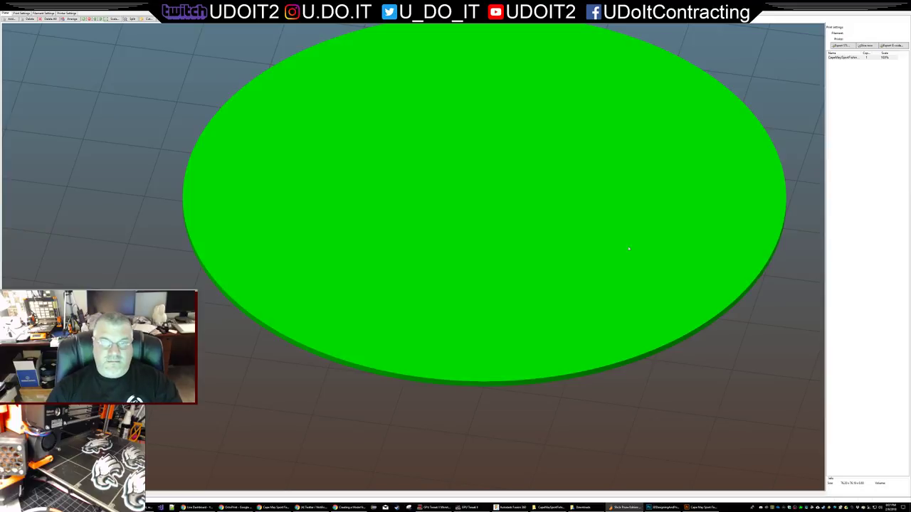
left_click_drag(535, 147, 495, 201)
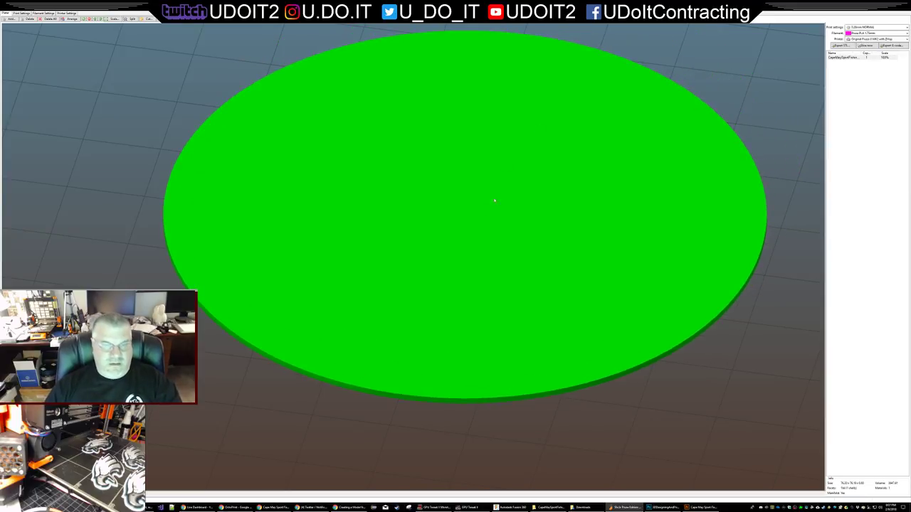
- Switch to Fusion 360, inspect the coin's raised logo from the side, and start a new 3D print export
key("alt+Tab")
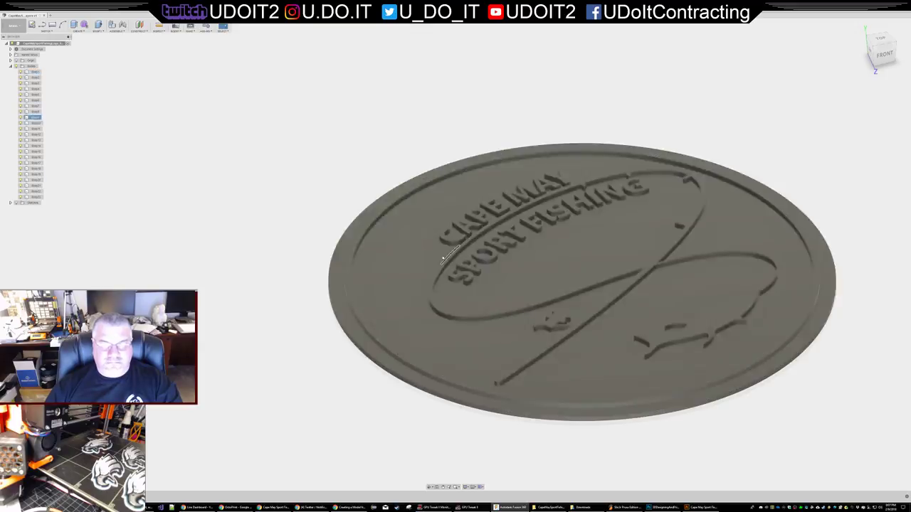
left_click(420, 243)
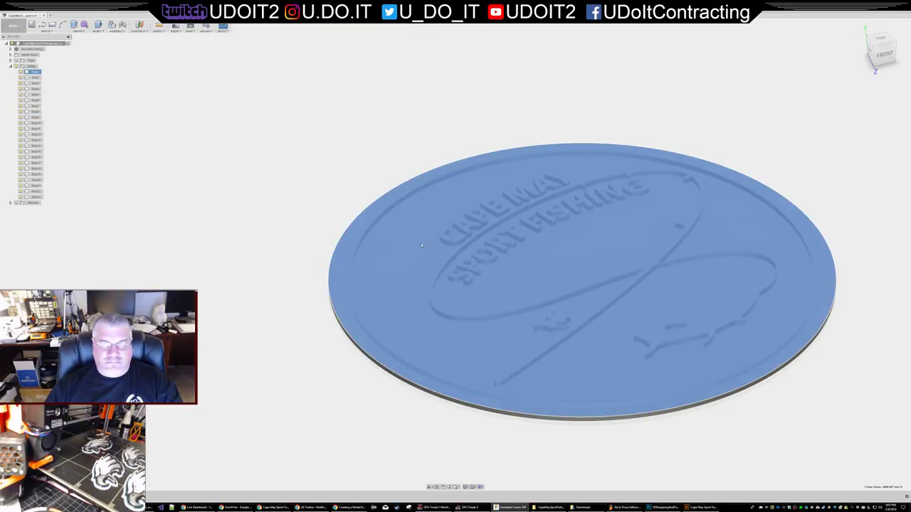
left_click(356, 253)
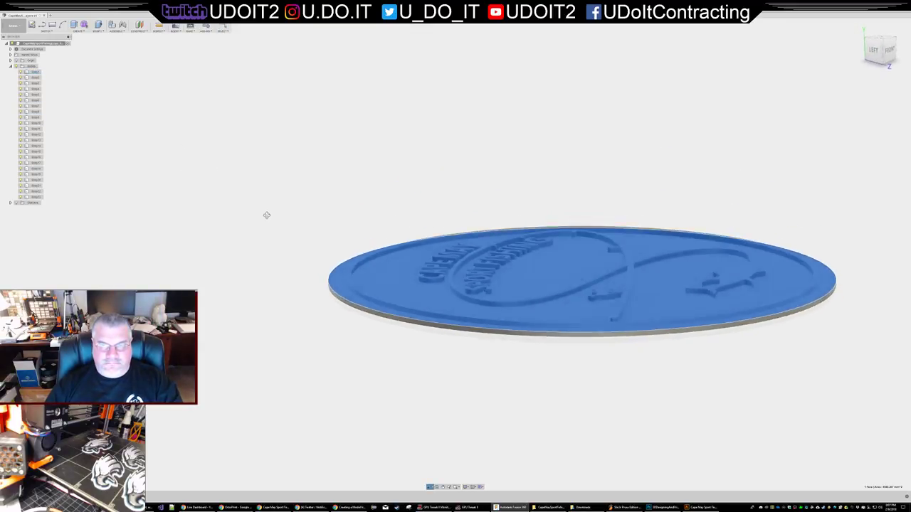
mouse_move(276, 211)
middle_mouse_down("shift")
mouse_move(281, 224)
mouse_move(293, 209)
mouse_move(283, 224)
mouse_move(284, 211)
middle_mouse_up("shift")
left_click(32, 24)
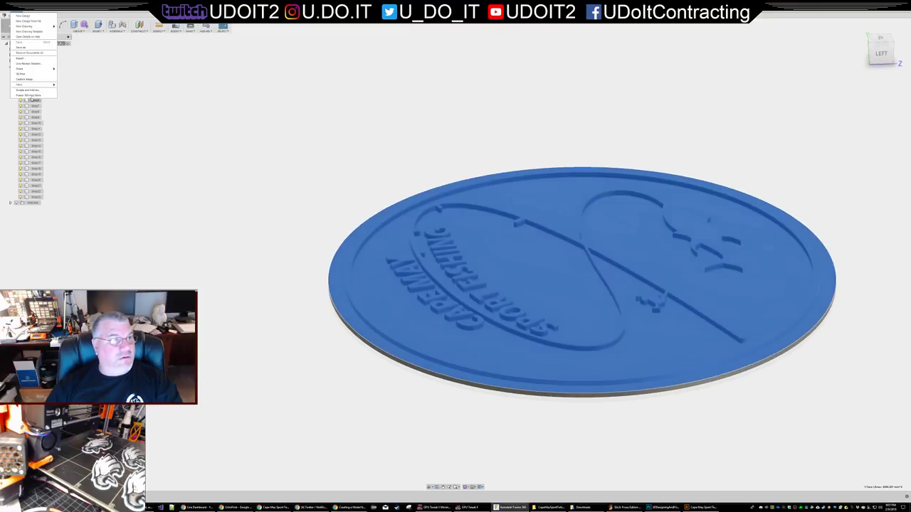
left_click(32, 74)
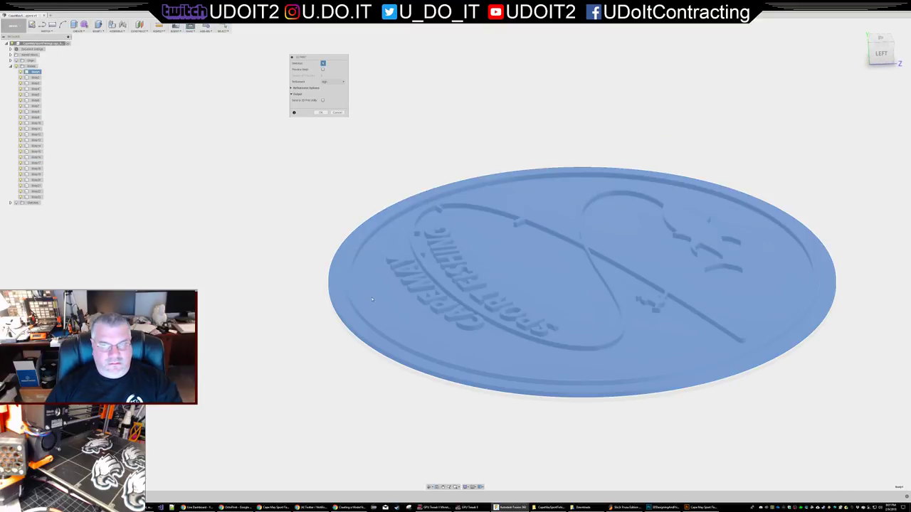
- Try to select the border ring and the coin base together as bodies for the 3D print export
left_click(343, 331)
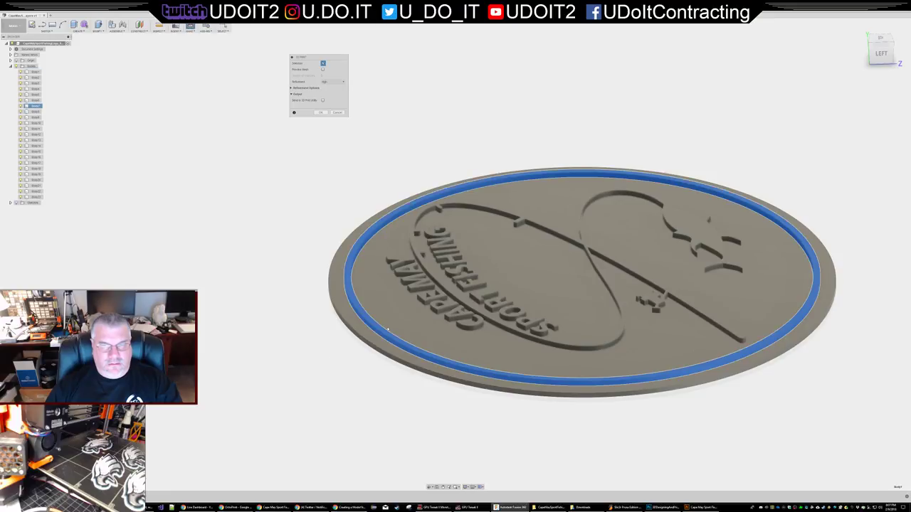
left_click(335, 333)
middle_click_drag(287, 337, 282, 335, "shift")
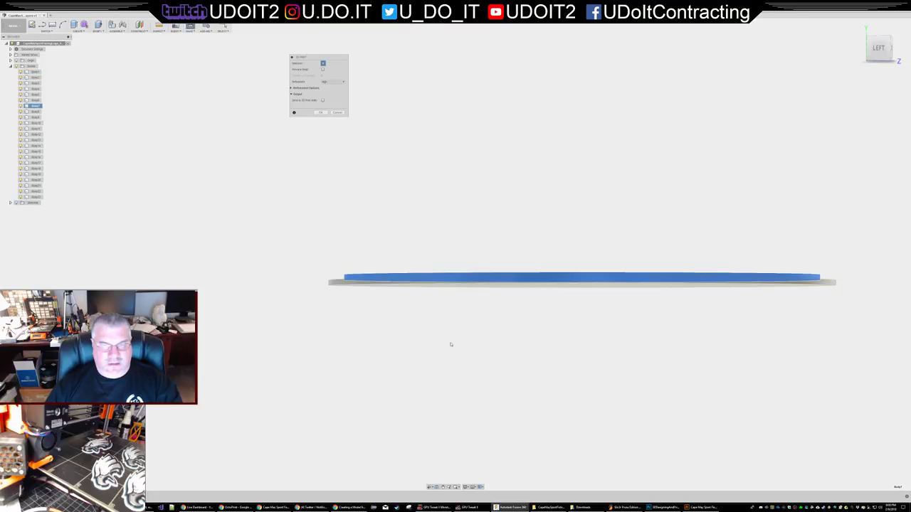
middle_click_drag(450, 344, 376, 293, "shift")
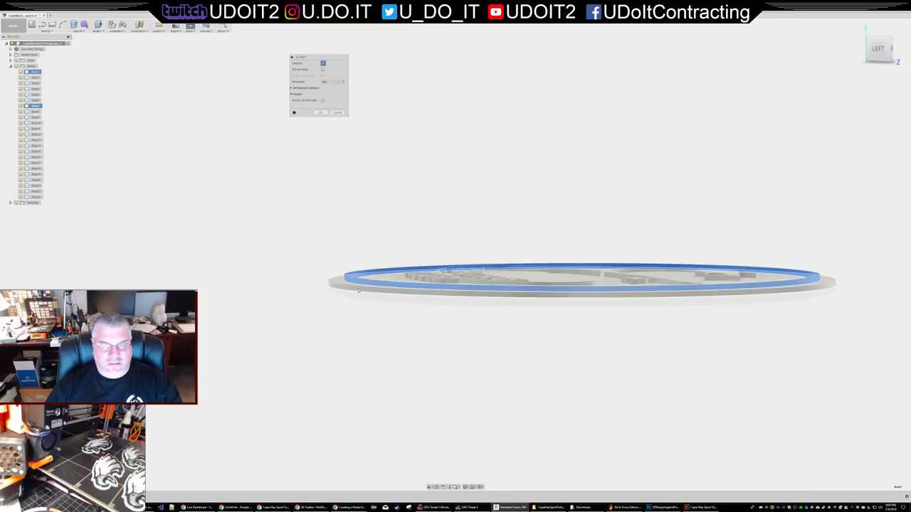
left_click(361, 291)
middle_click_drag(481, 335, 451, 343)
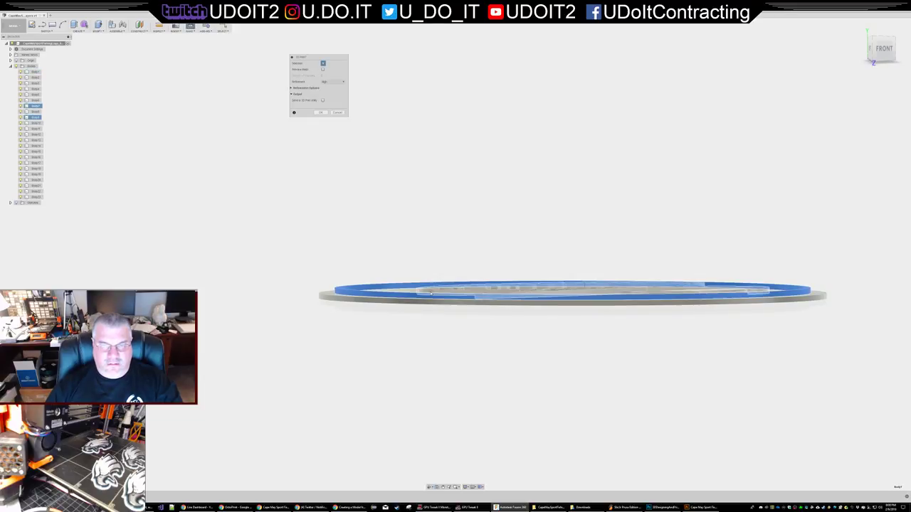
middle_click_drag(481, 335, 475, 242, "shift")
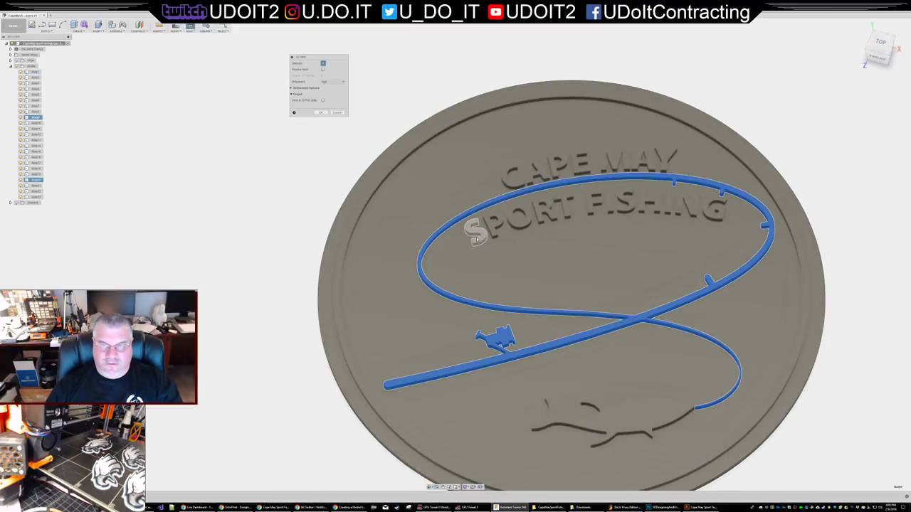
- Try to select the raised letters S, C and A, and all the coin's bodies with a selection window, for the export
left_click(477, 231)
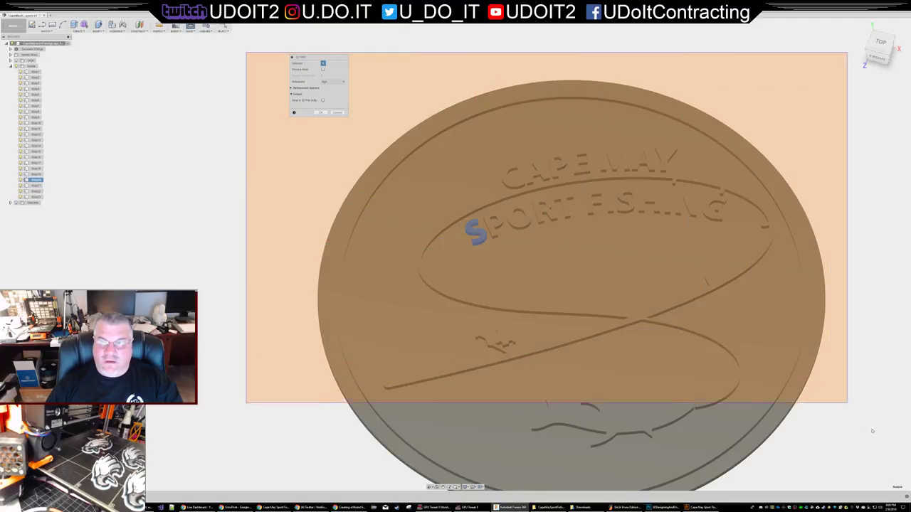
left_click(511, 176)
middle_click_drag(905, 338, 868, 276)
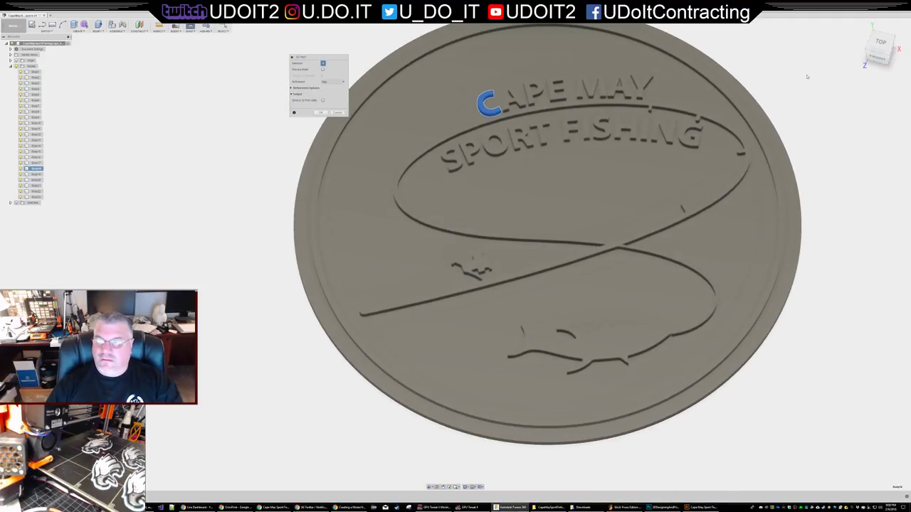
left_click(513, 98)
scroll(782, 107, "up", 2)
scroll(811, 106, "down", 3)
left_click_drag(837, 27, 386, 406)
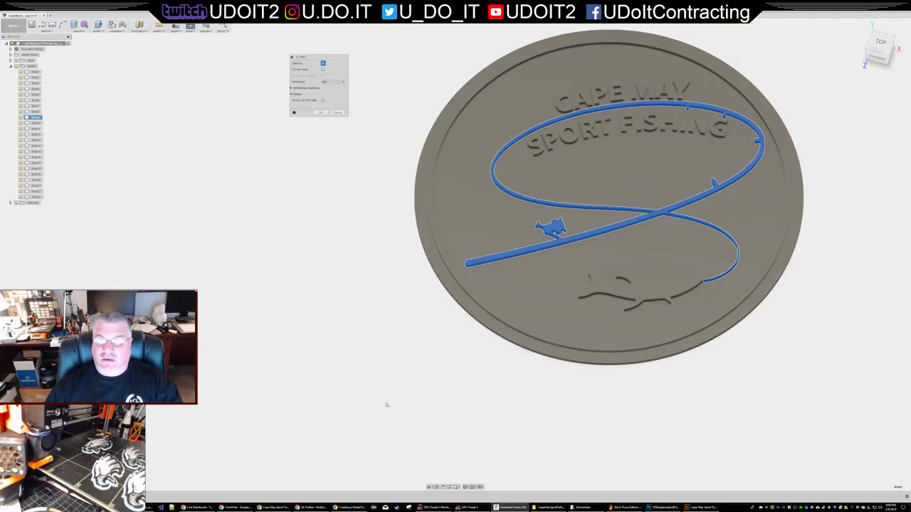
left_click(563, 104)
left_click(582, 100)
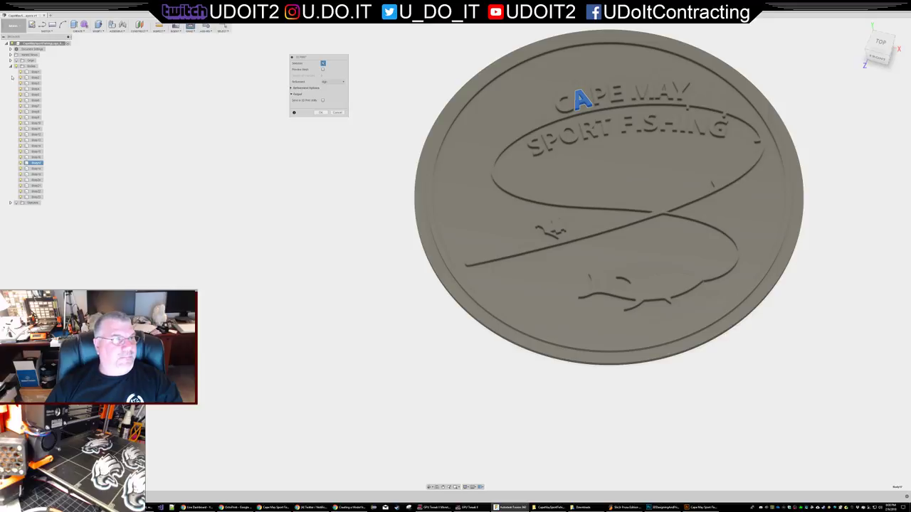
- Select the whole coin design for the 3D print export and save it over the existing Cape May logo STL in the CapeMaySportFishing folder
left_click(29, 66)
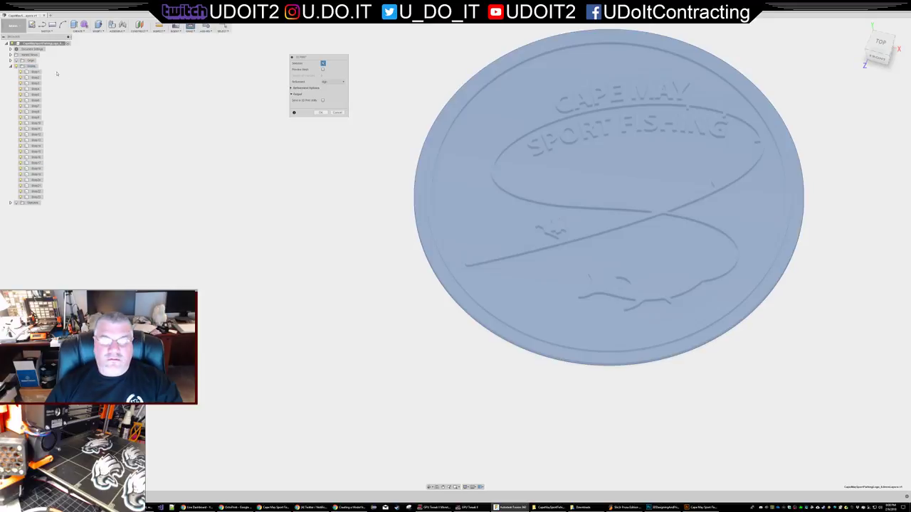
middle_click_drag(362, 218, 401, 213, "shift")
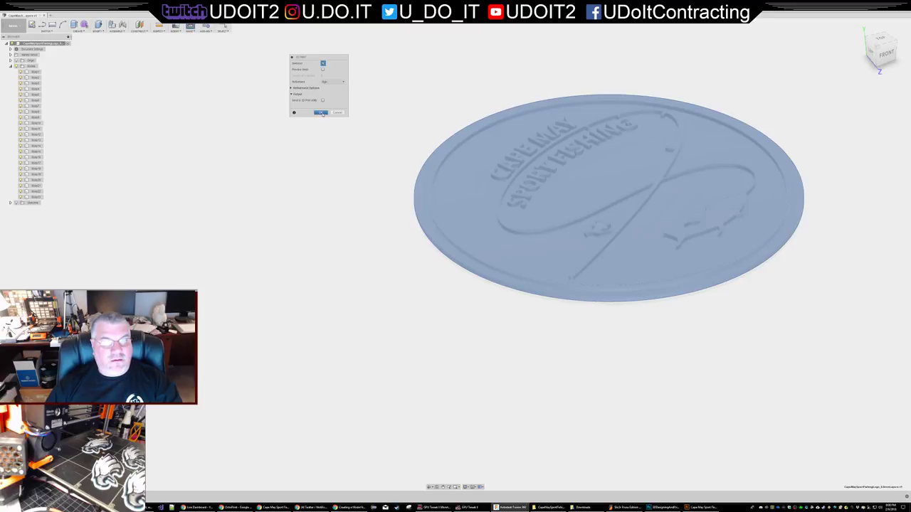
left_click(320, 113)
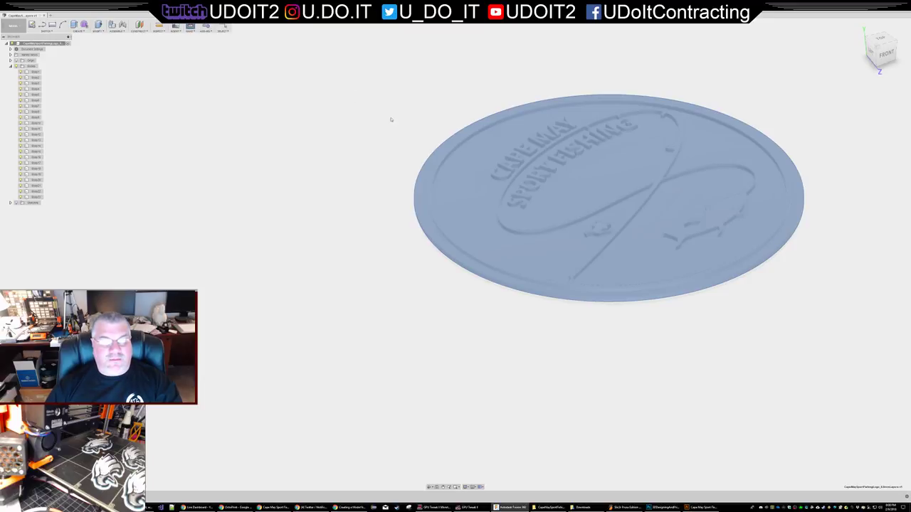
left_click(327, 170)
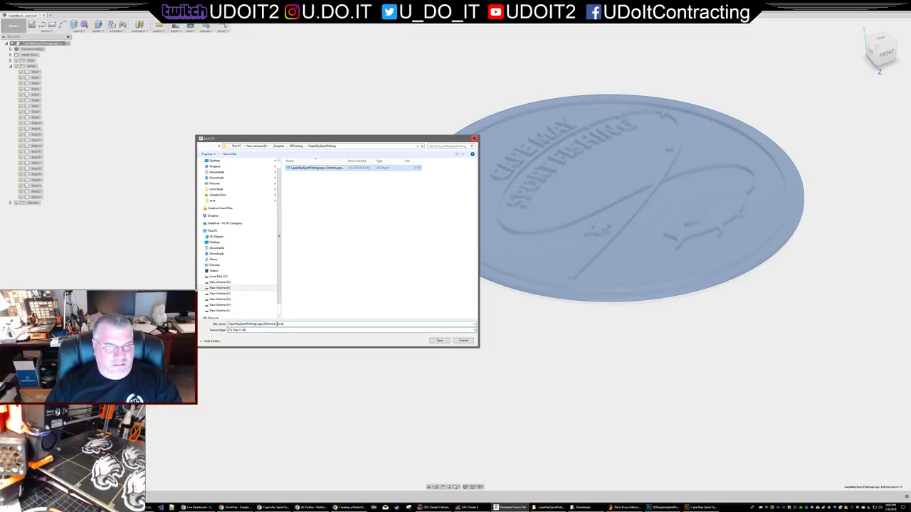
left_click(440, 341)
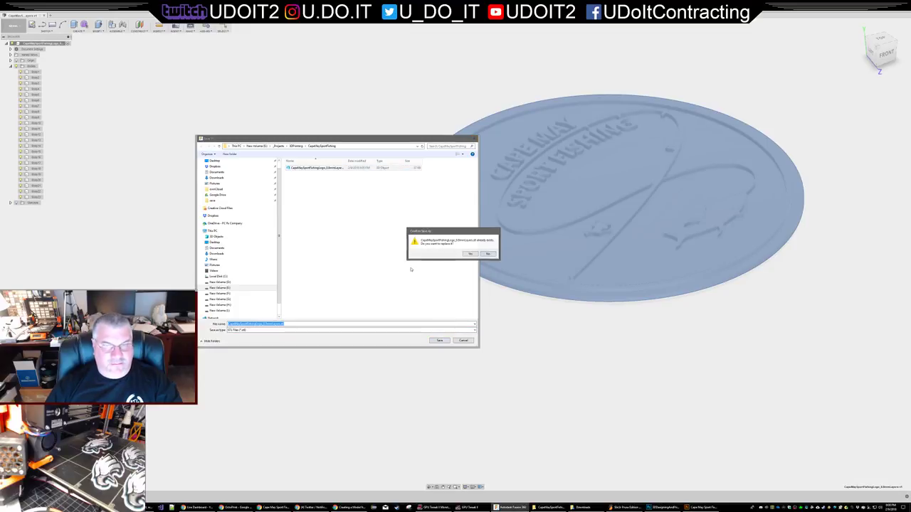
left_click(473, 251)
- Switch back to Slic3r, delete the blank coin from the plate and add the re-exported Cape May logo STL
key("alt+Tab")
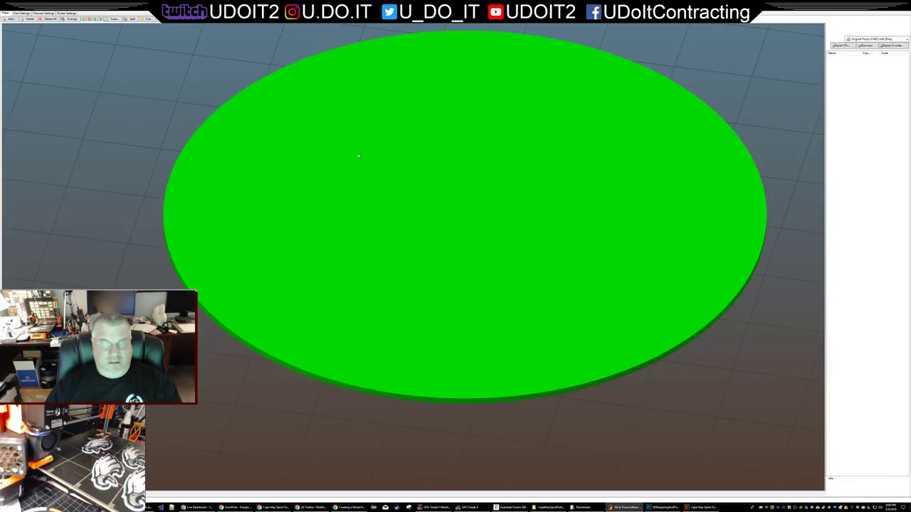
key("Delete")
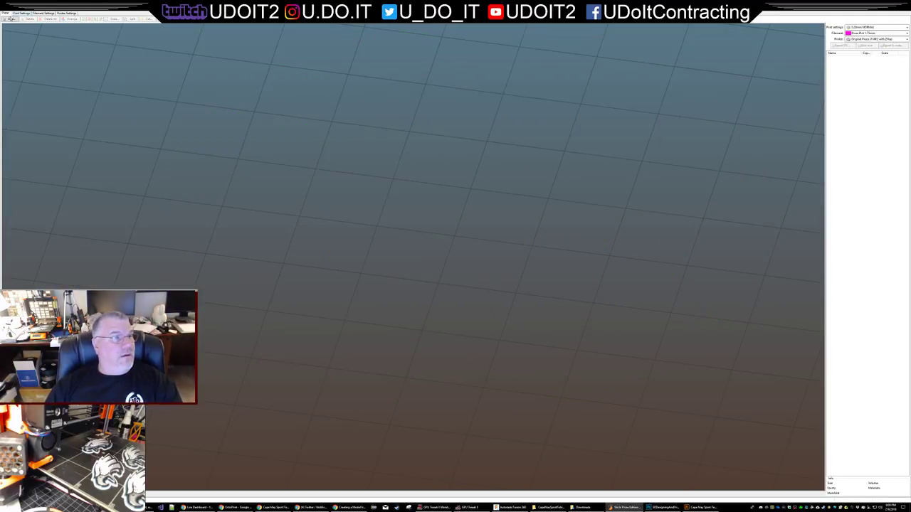
left_click(11, 19)
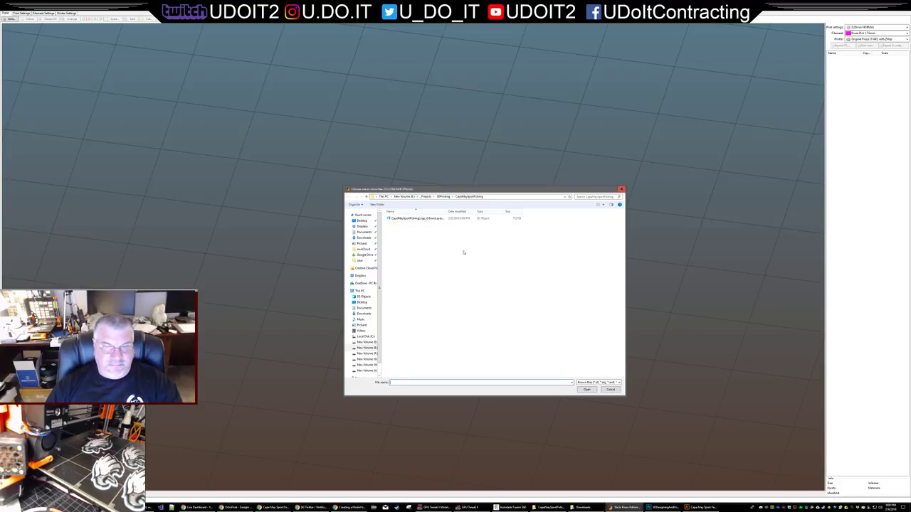
double_click(413, 219)
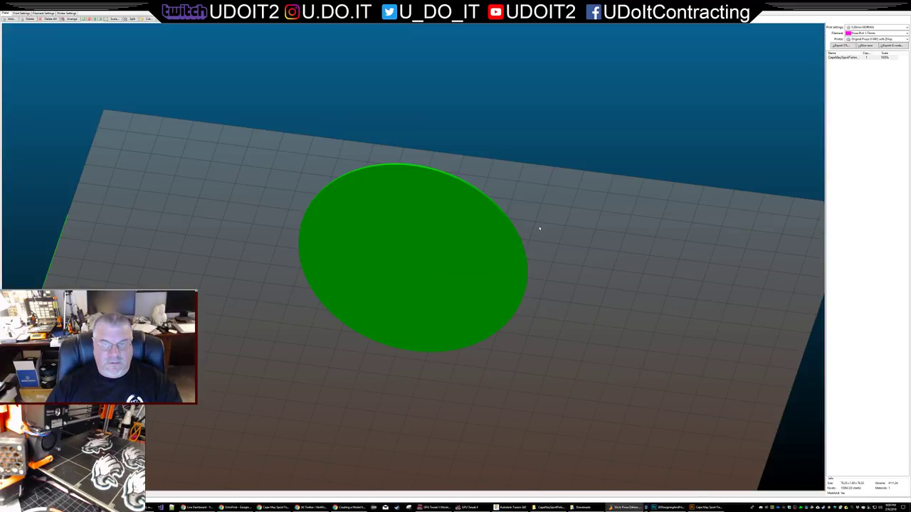
- Rotate the Cape May coin by -90° around the X axis to lay it flat on the plate
left_click_drag(650, 264, 691, 266)
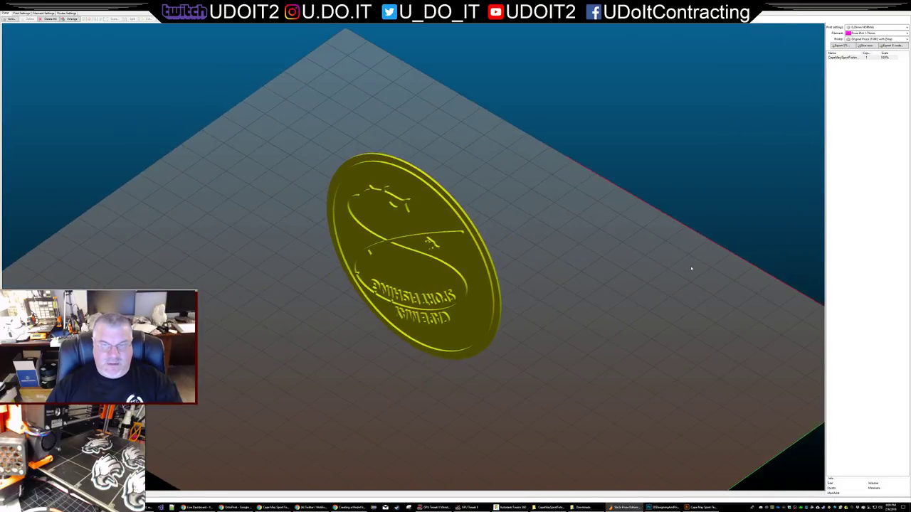
left_click(467, 260)
right_click(467, 260)
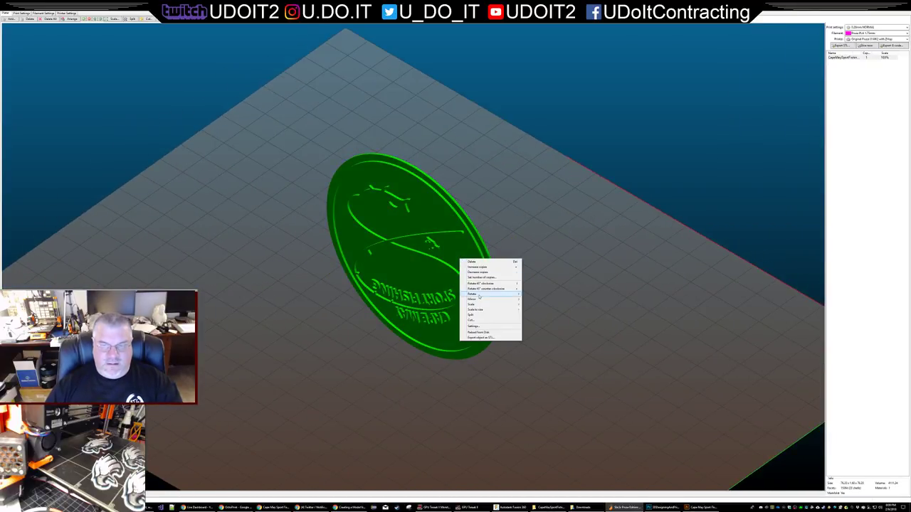
mouse_move(479, 295)
left_click(552, 299)
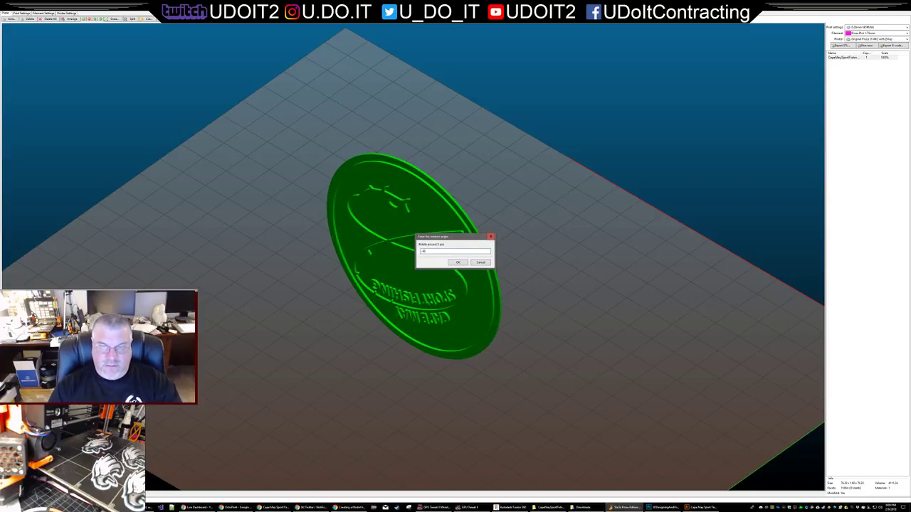
key("Return")
- Turn the face-down coin 45° clockwise two times
right_click(366, 356)
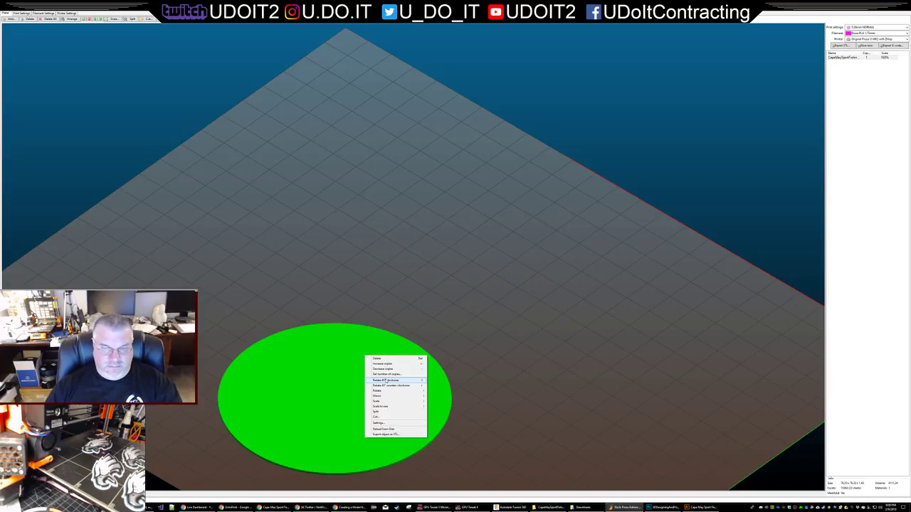
left_click(385, 380)
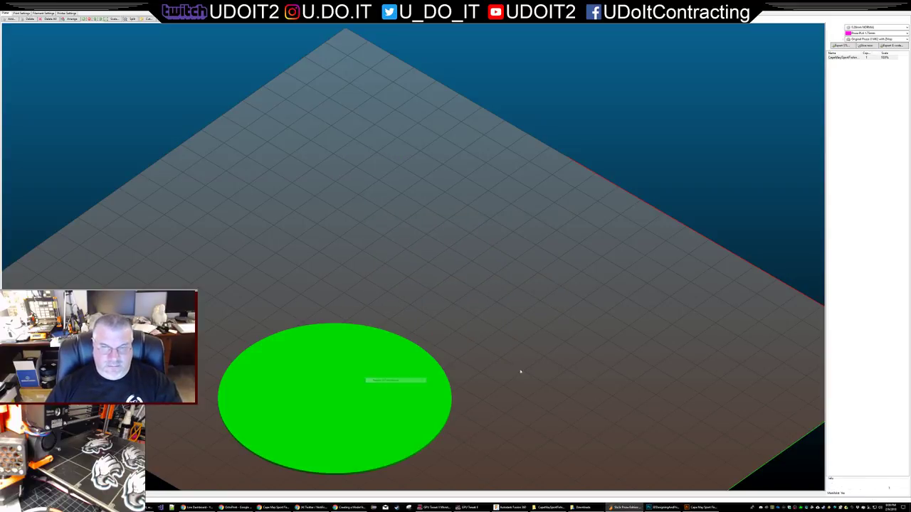
right_click(364, 360)
left_click(382, 383)
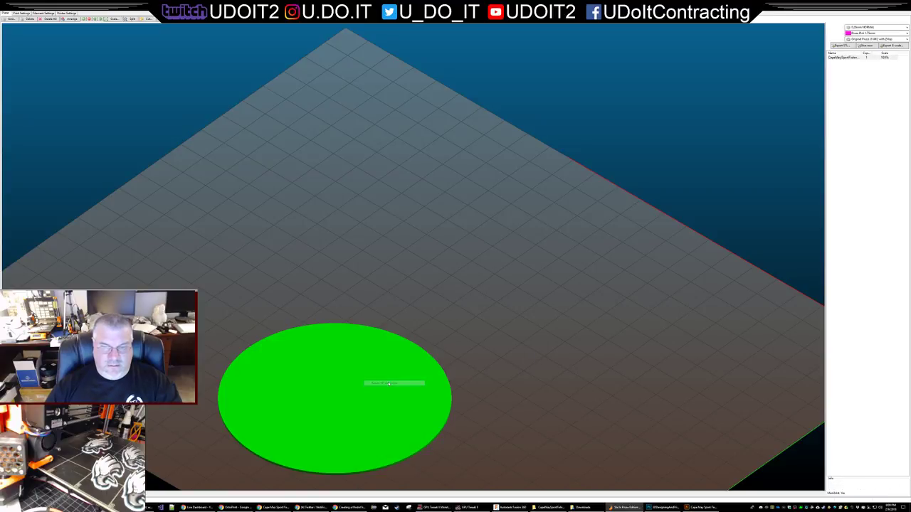
- Flip the coin around the X axis so the raised logo faces up
right_click(377, 367)
mouse_move(399, 402)
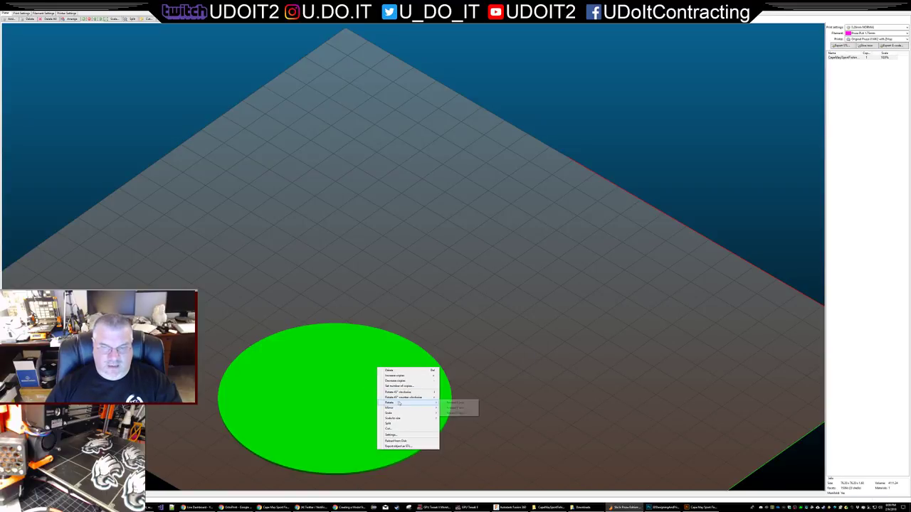
left_click(455, 402)
type("90")
key("Return")
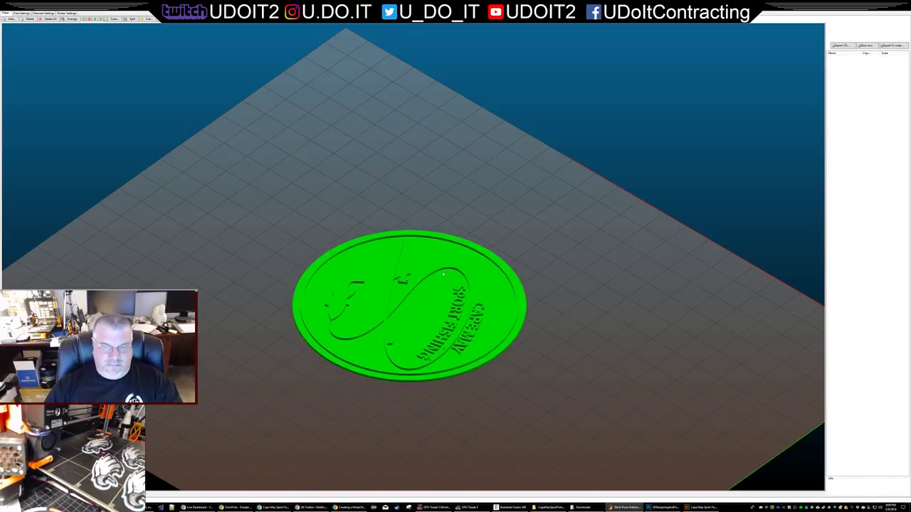
- Arrange the face-up coin in the middle of the print plate and select it
left_click(602, 318)
left_click_drag(602, 317, 626, 320)
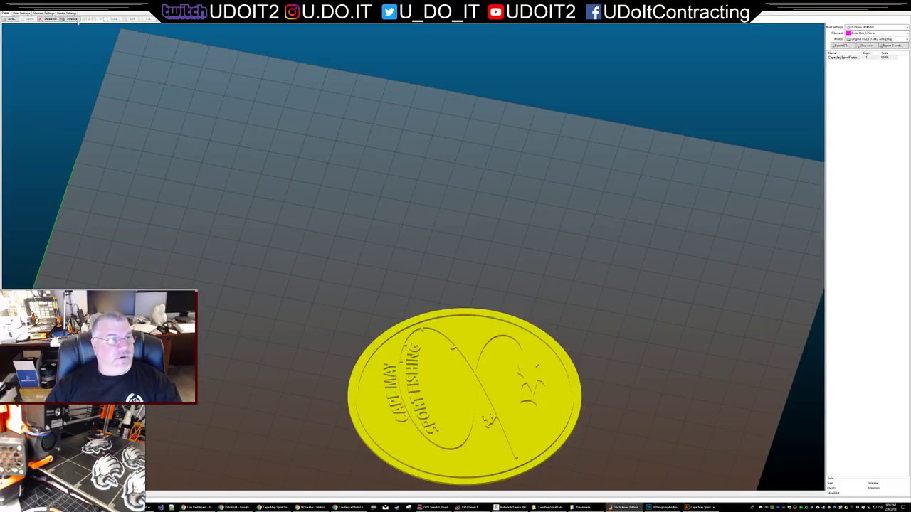
left_click(72, 18)
key("ctrl+a")
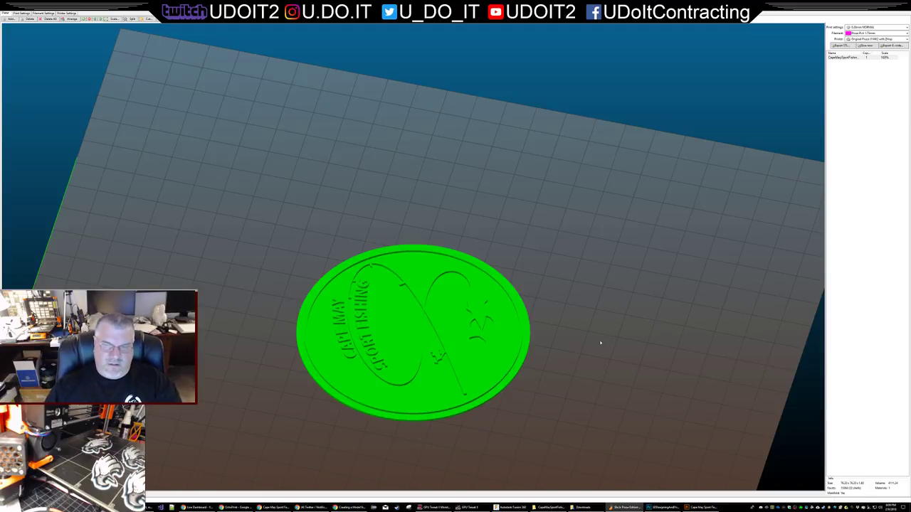
- Scale the coin to 170% along the X axis and 170% along the Y axis
right_click(452, 309)
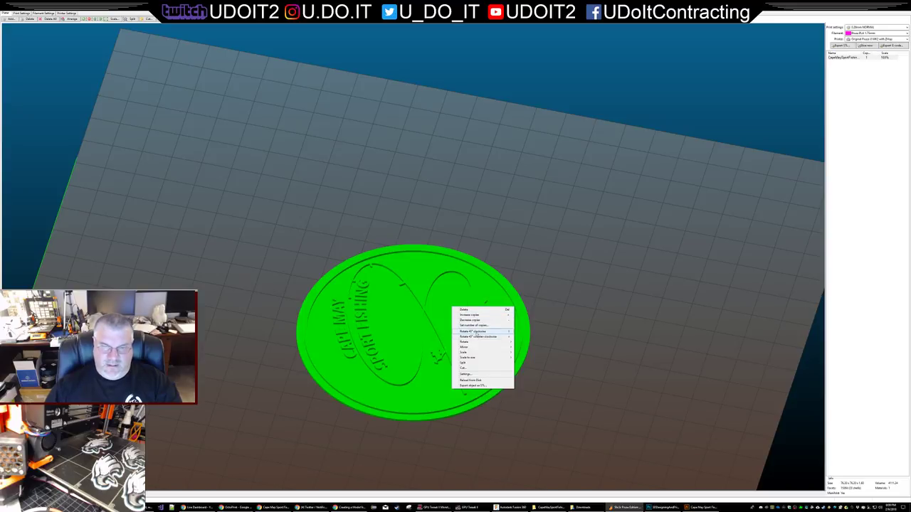
mouse_move(478, 353)
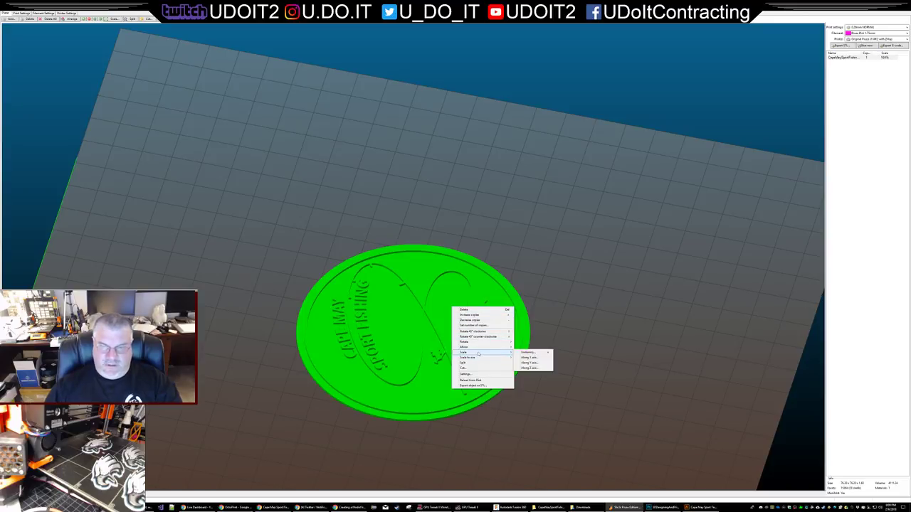
left_click(529, 357)
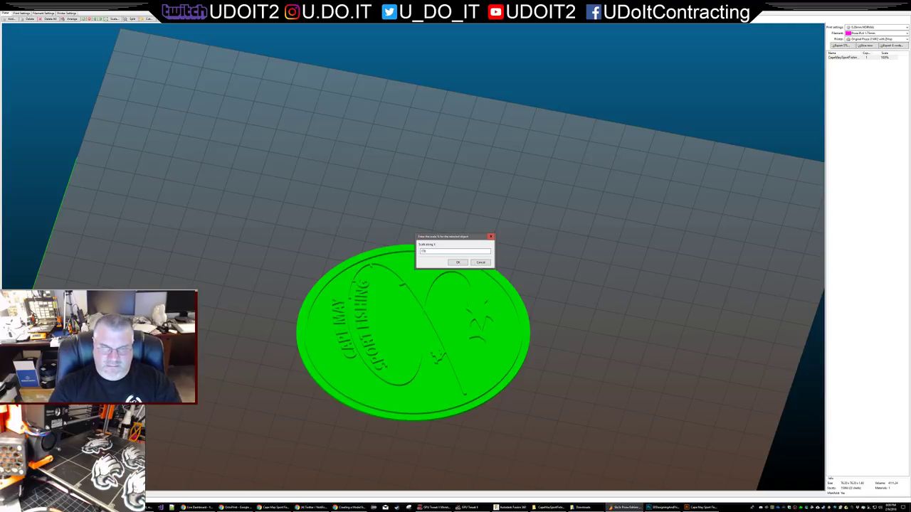
key("Return")
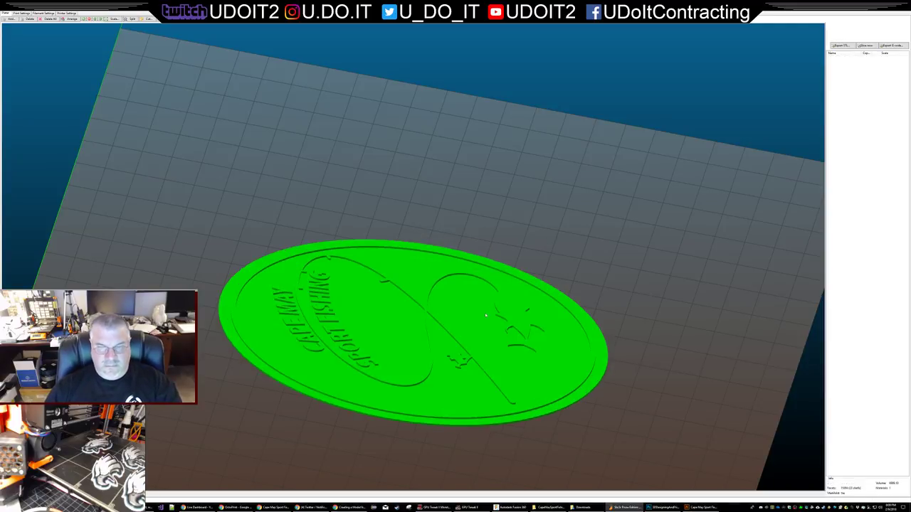
right_click(486, 315)
mouse_move(511, 358)
left_click(565, 371)
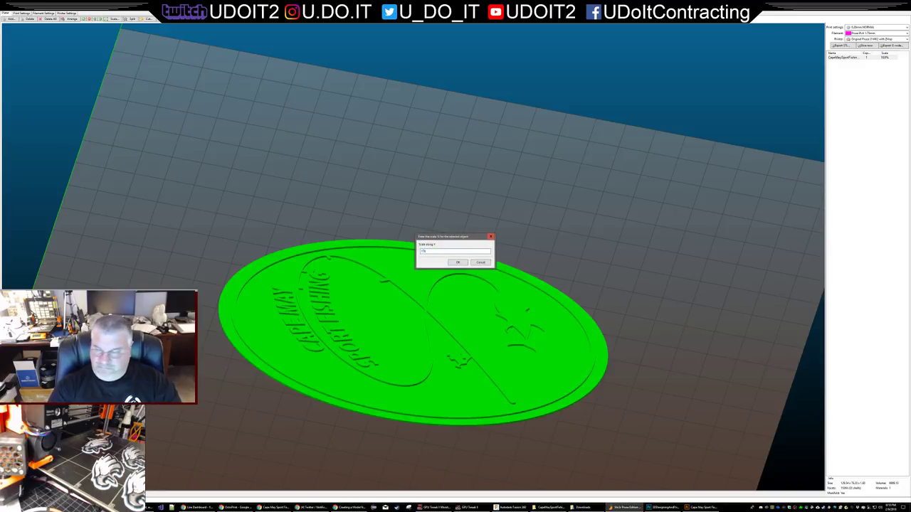
type("175")
key("Return")
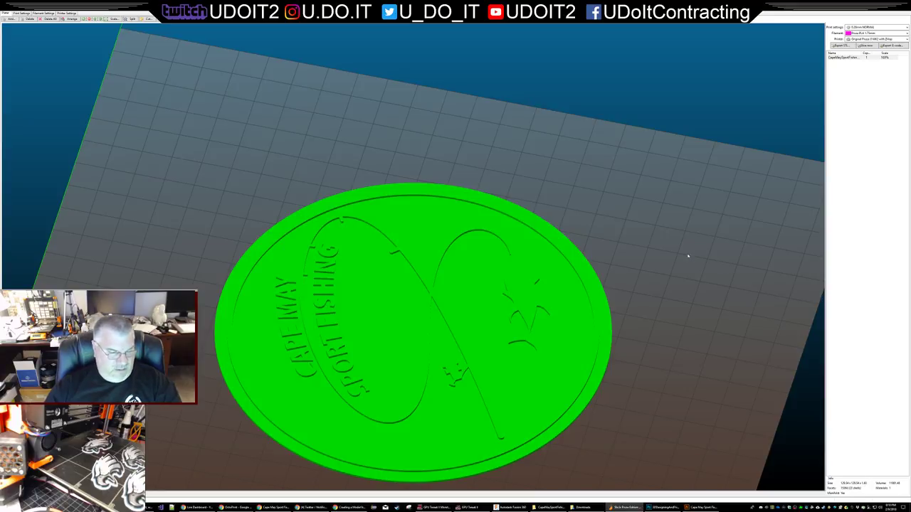
- Delete the enlarged coin from the plate and add the original-size Cape May logo STL from the CapeMaySportFishing folder again
left_click_drag(607, 195, 721, 110)
left_click_drag(700, 181, 668, 223)
right_click_drag(668, 223, 702, 135)
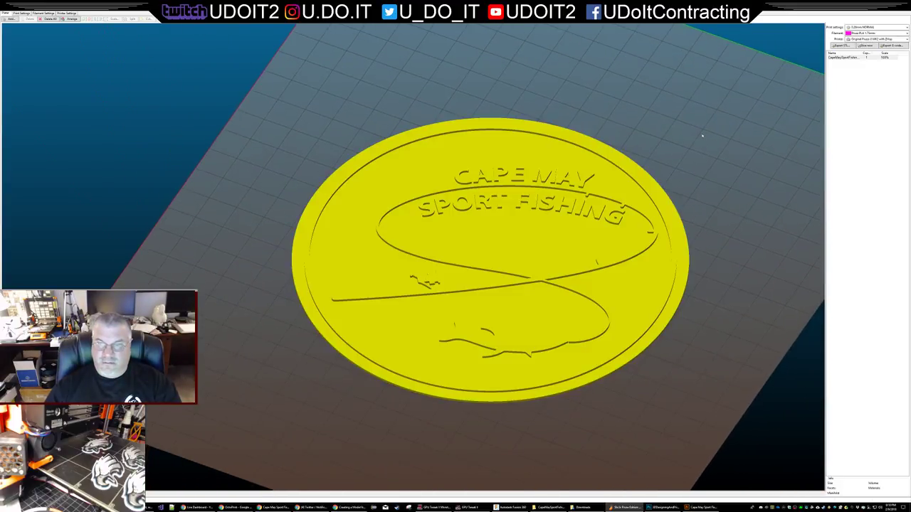
mouse_move(692, 192)
left_mouse_down()
mouse_move(694, 203)
mouse_move(697, 188)
mouse_move(706, 193)
mouse_move(700, 186)
left_mouse_up()
left_click(574, 207)
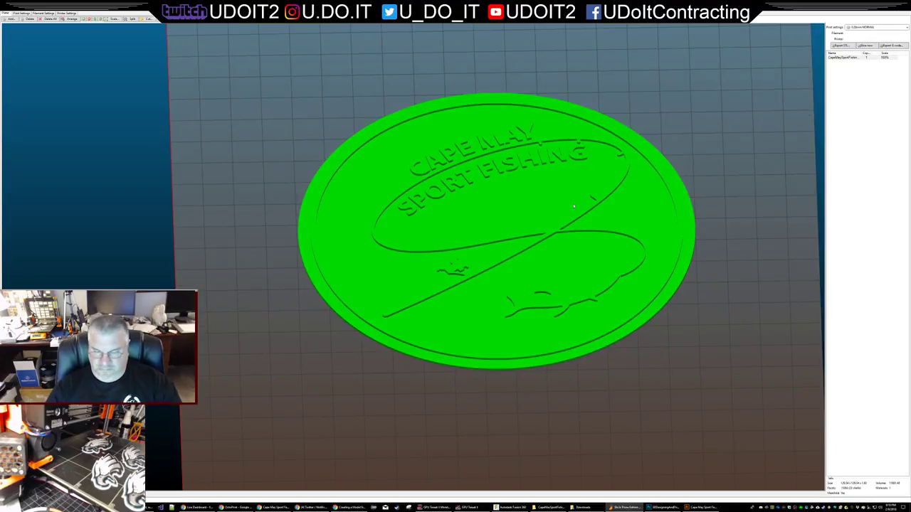
key("Delete")
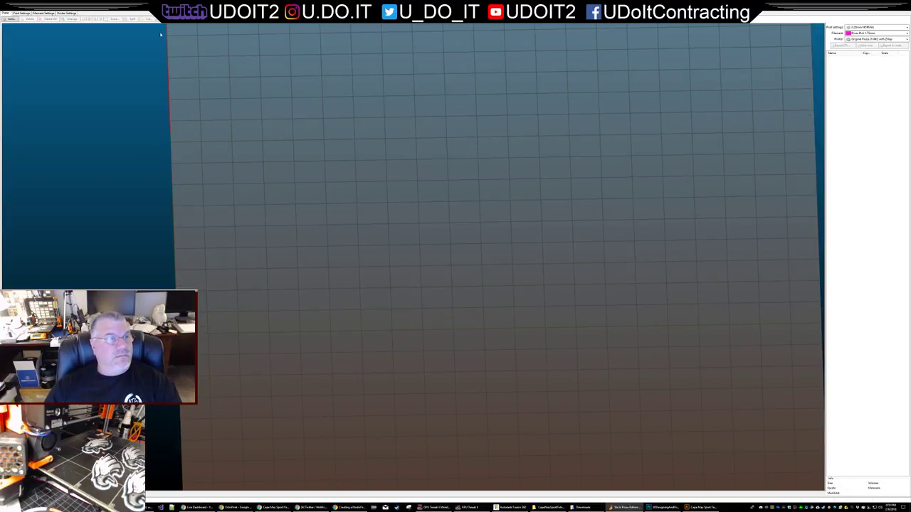
key("ctrl+i")
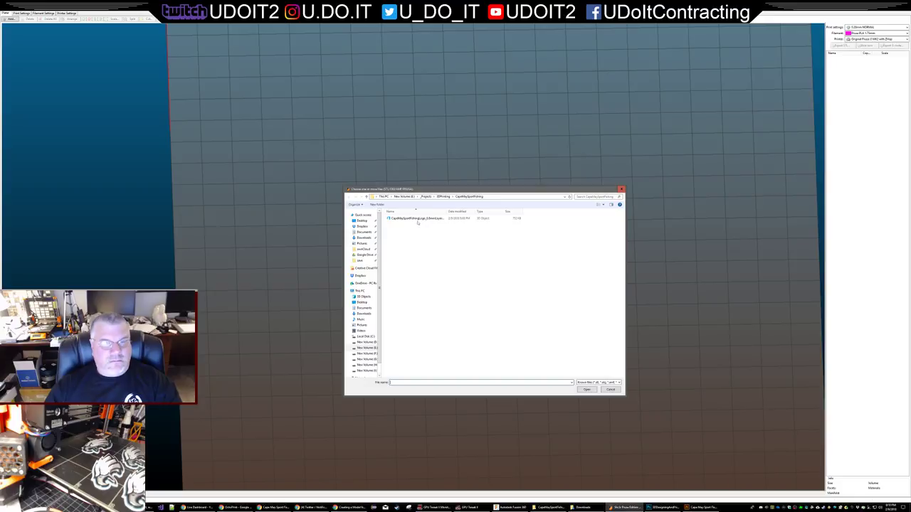
double_click(412, 217)
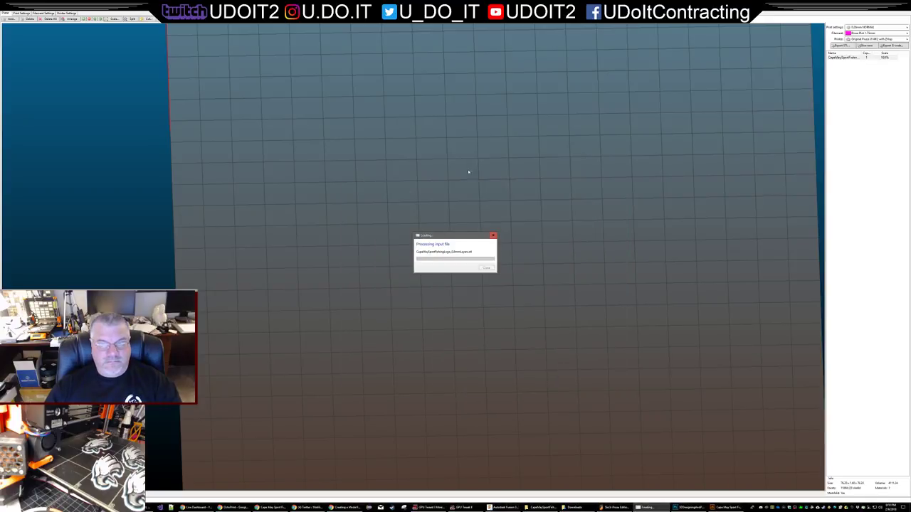
- Rotate the newly added coin 90° around the X axis to lie face up and arrange it on the plate
right_click(413, 209)
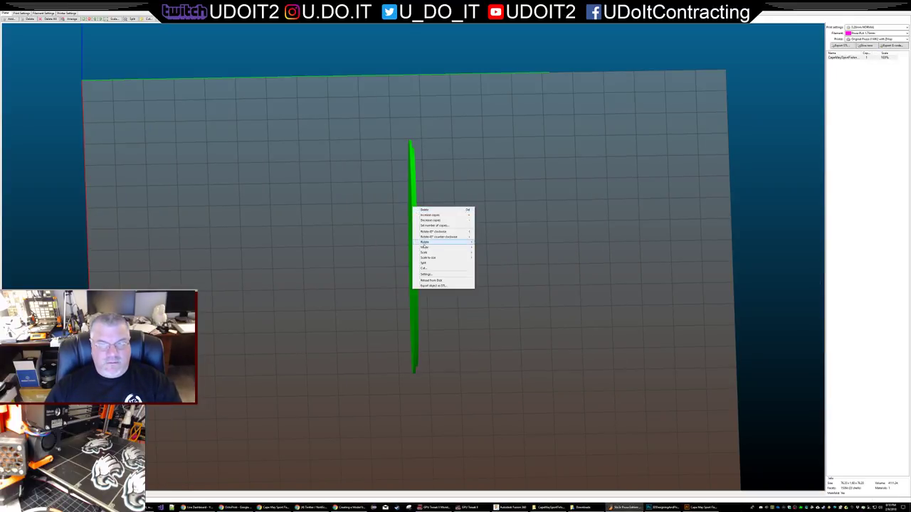
mouse_move(427, 243)
left_click(491, 243)
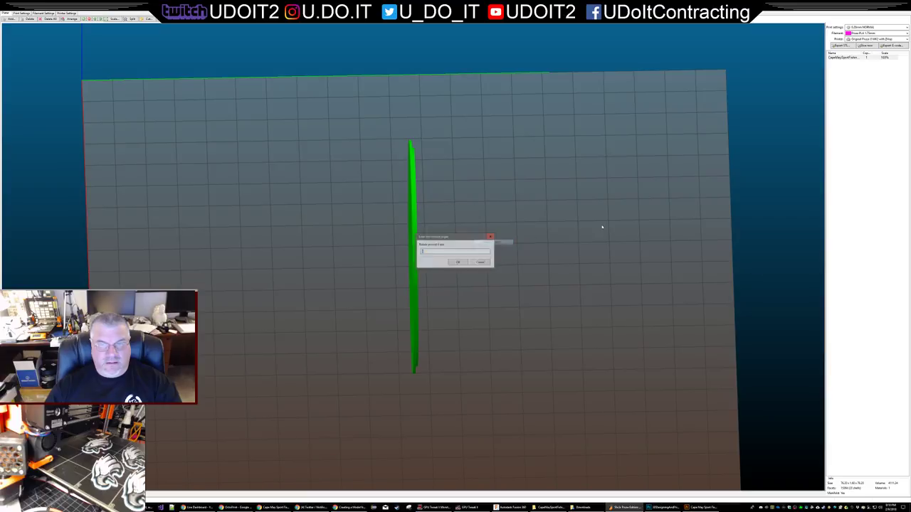
type("90")
key("Return")
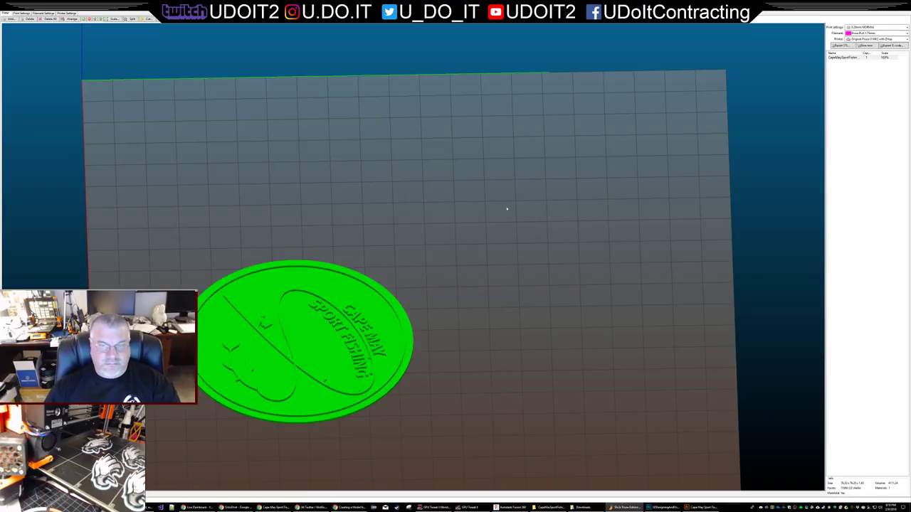
left_click(71, 18)
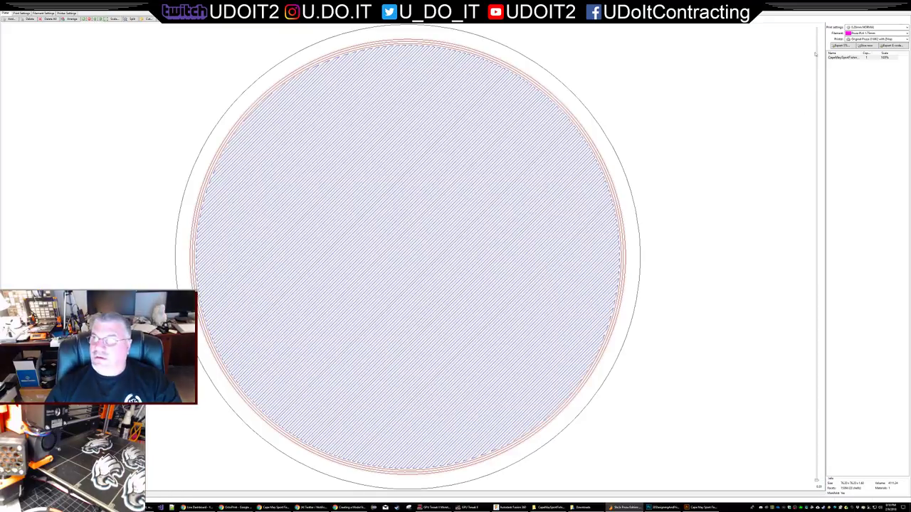
- Step through the sliced layers from the base to the raised logo and examine the toolpaths of the fishing line, rod and reel
left_click_drag(817, 482, 821, 427)
left_click_drag(818, 386, 817, 369)
left_click_drag(815, 329, 814, 311)
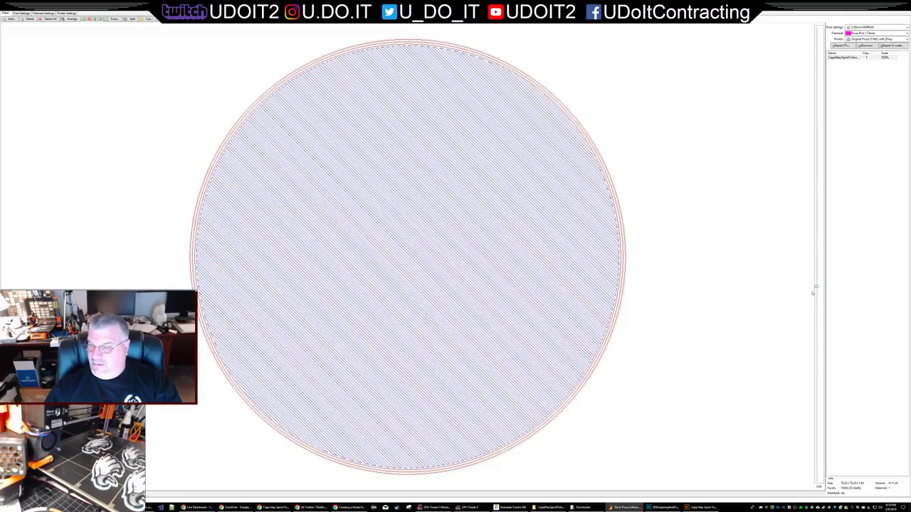
left_click_drag(811, 259, 814, 241)
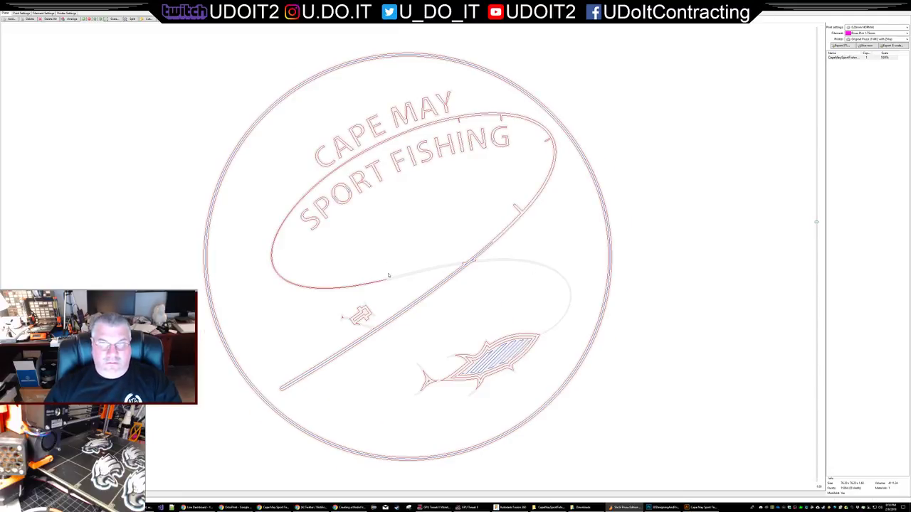
scroll(388, 275, "up", 5)
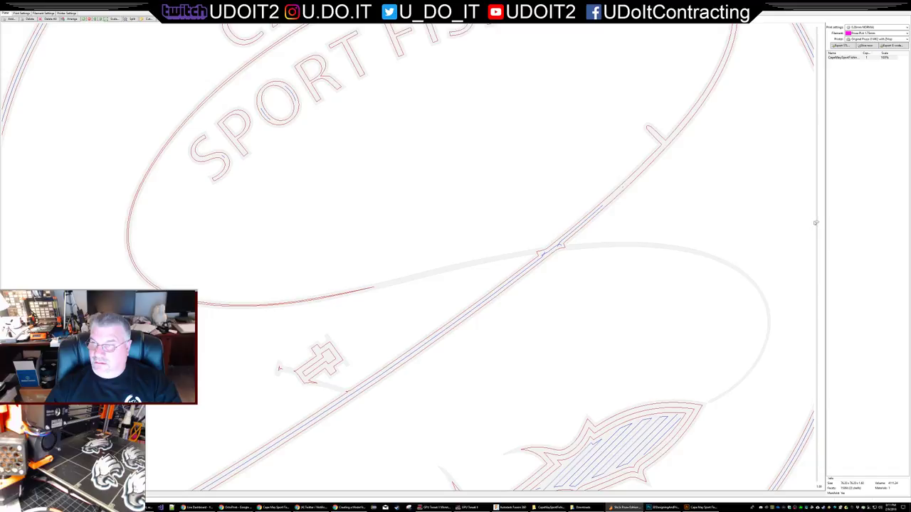
scroll(819, 206, "up", 5)
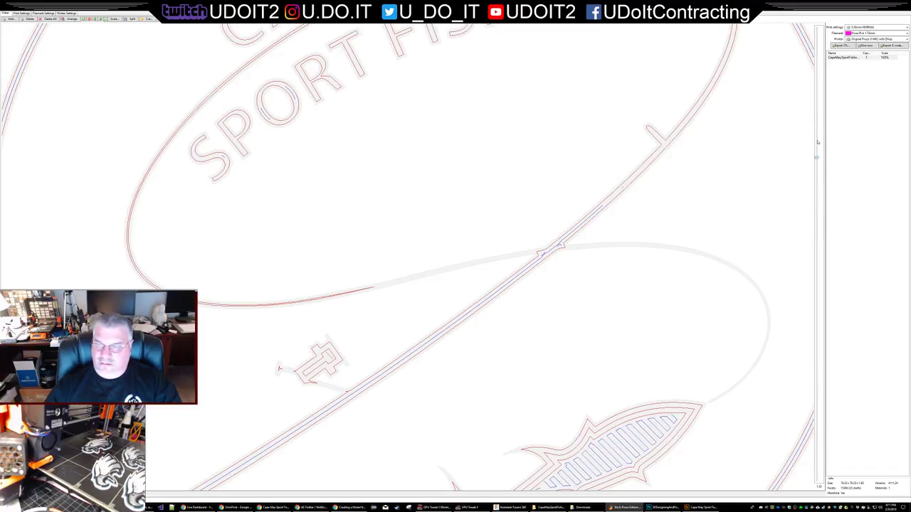
scroll(481, 334, "up", 3)
scroll(484, 340, "down", 5)
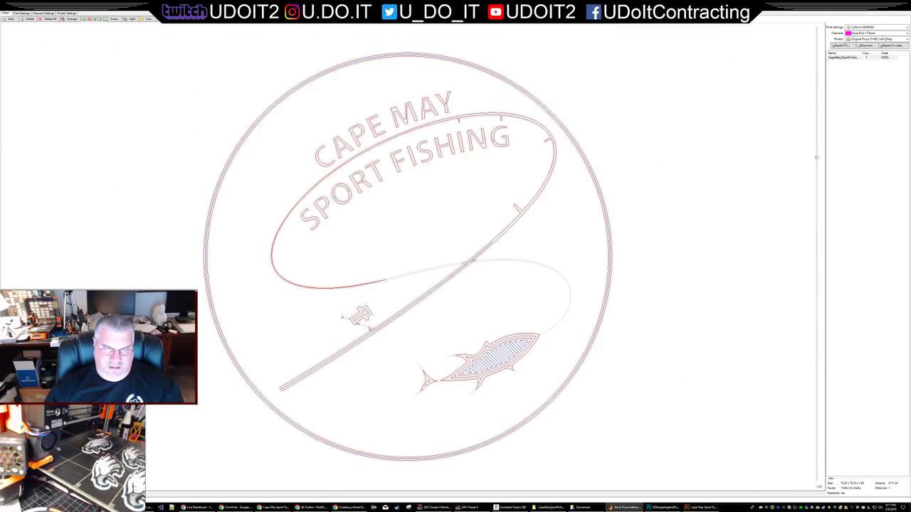
left_click_drag(816, 158, 815, 74)
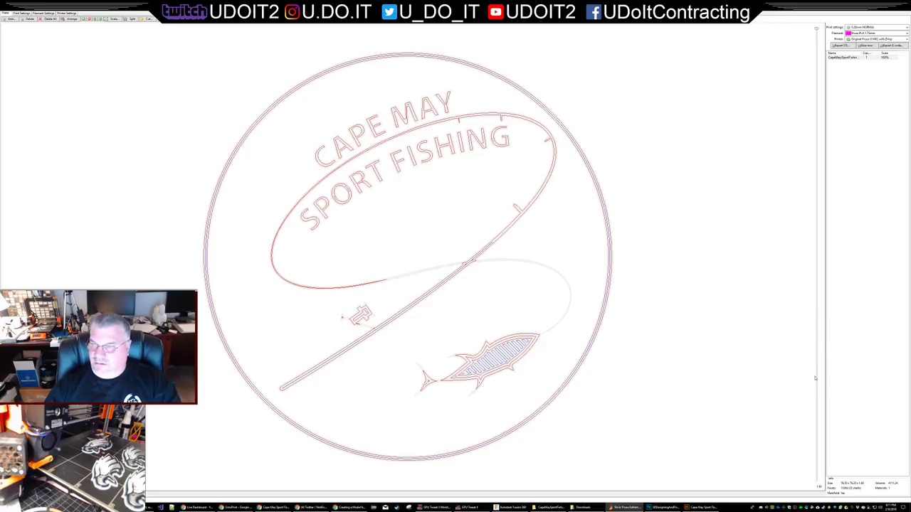
left_click(815, 284)
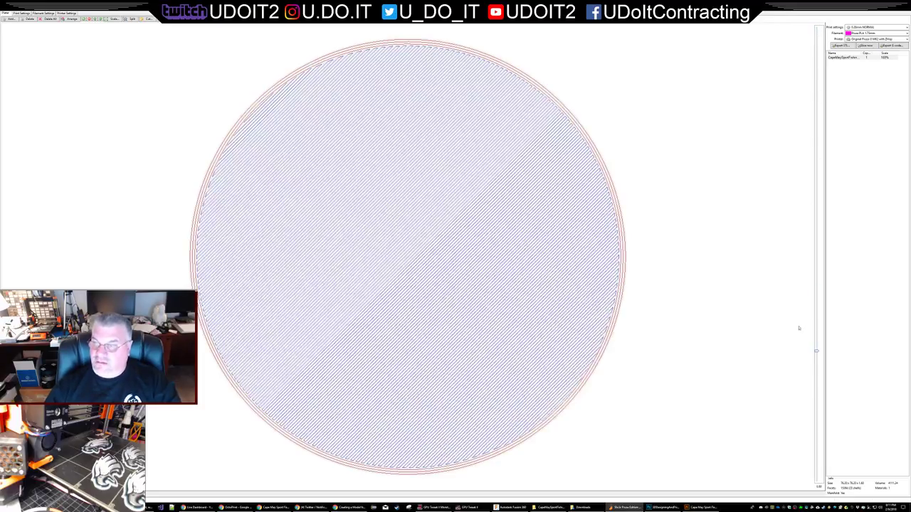
left_click_drag(803, 281, 804, 220)
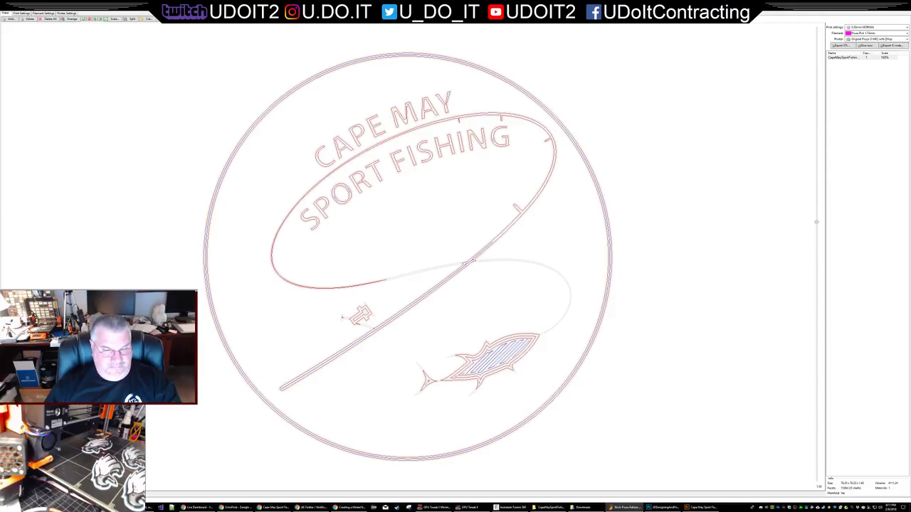
- Switch to Illustrator to look over the original Cape May Sport Fishing artwork, and return to the sliced coin in Slic3r
mouse_move(699, 508)
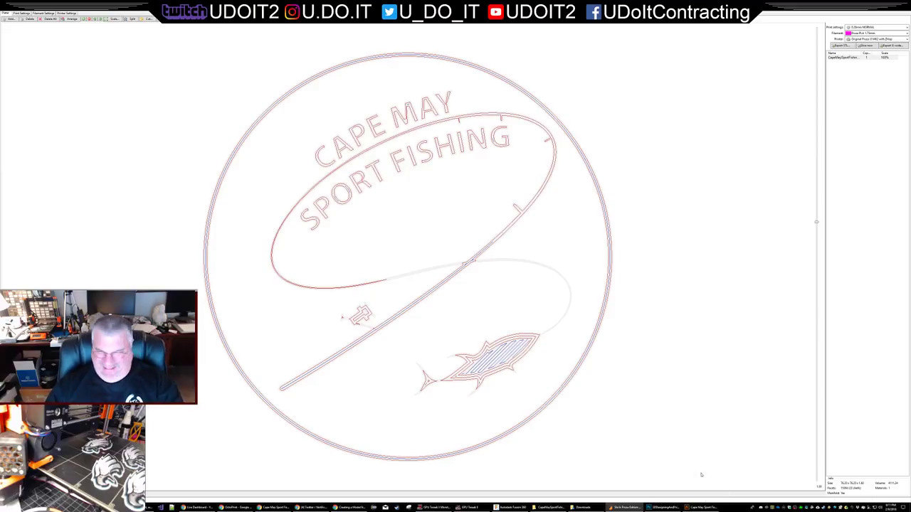
left_click(700, 507)
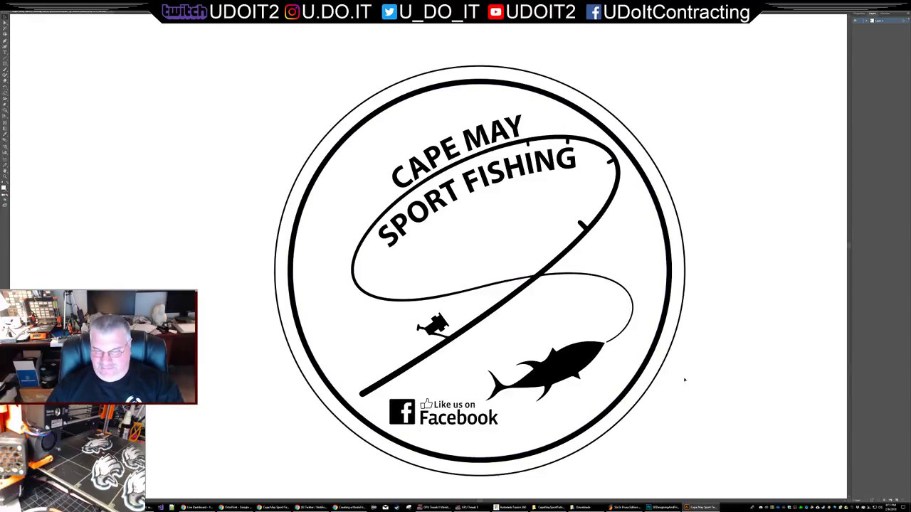
key("alt+Tab")
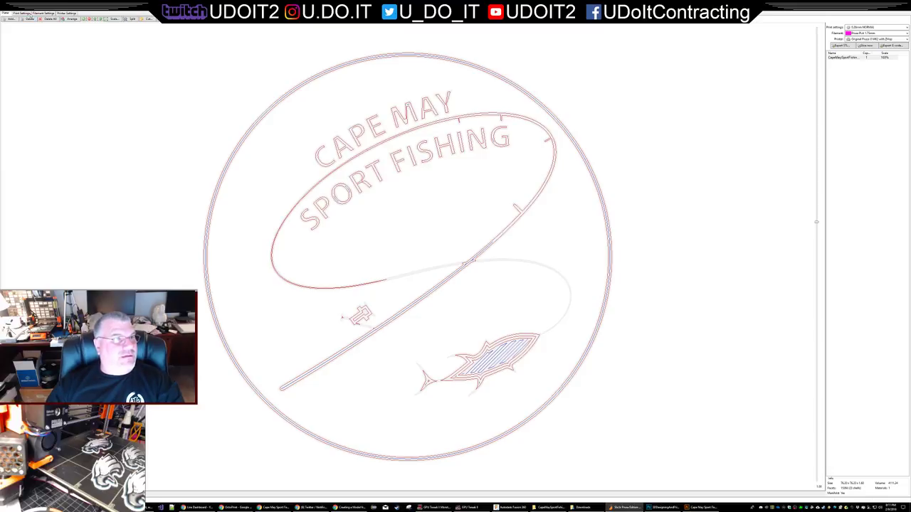
- Return to the 3D plate view and scale the coin to 130% along the X axis and 130% along the Y axis
key("ctrl+5")
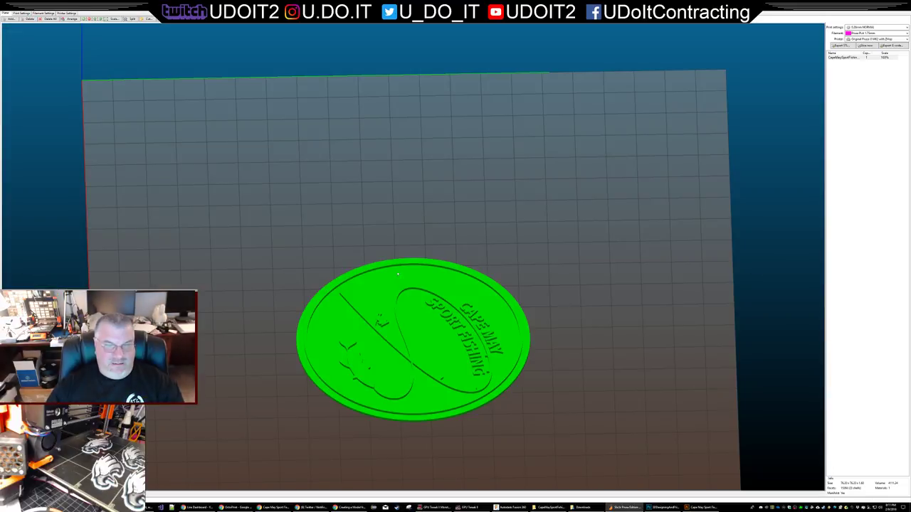
right_click(402, 277)
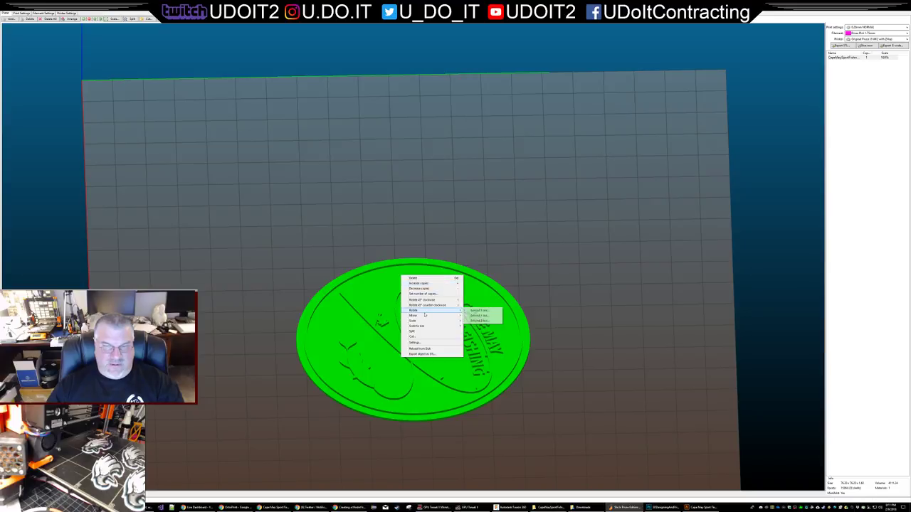
mouse_move(426, 321)
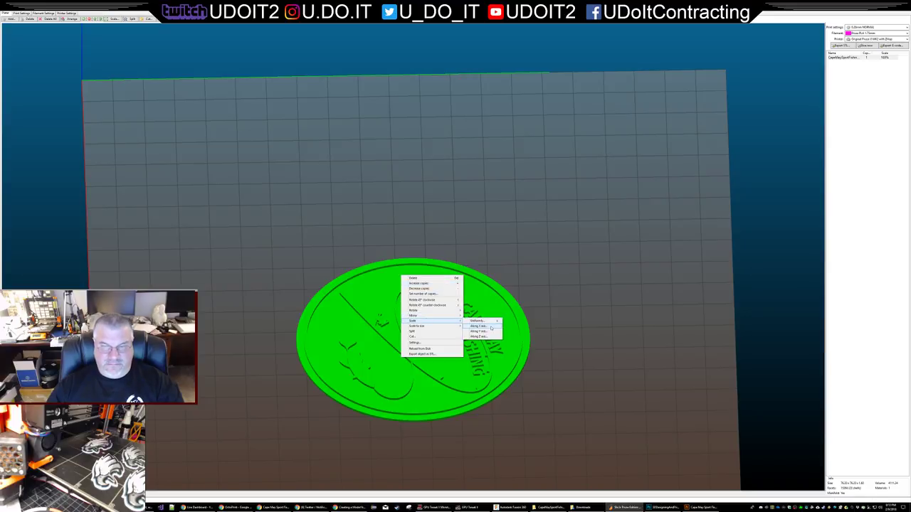
left_click(478, 325)
type("150")
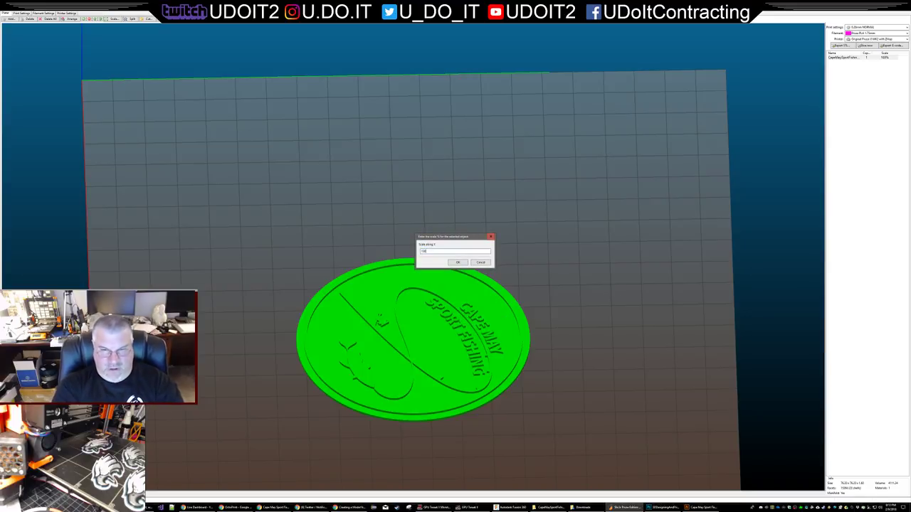
key("Return")
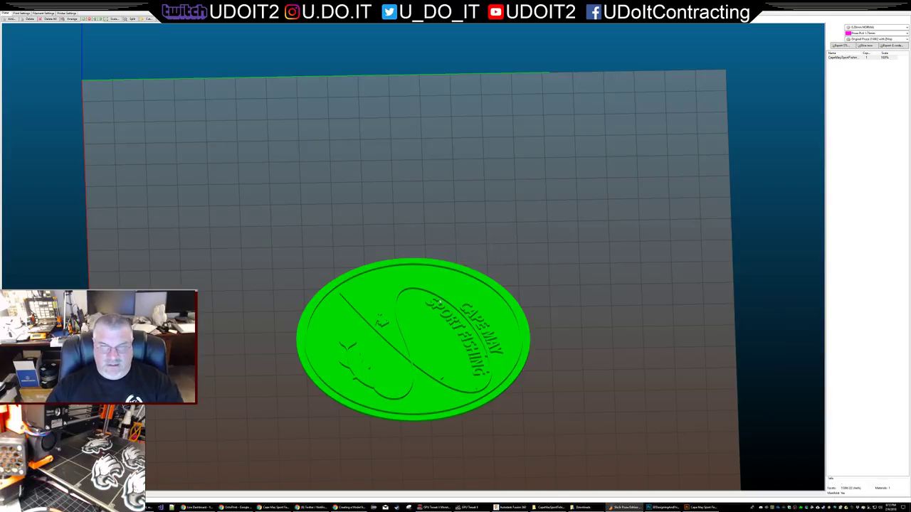
right_click(424, 291)
mouse_move(478, 336)
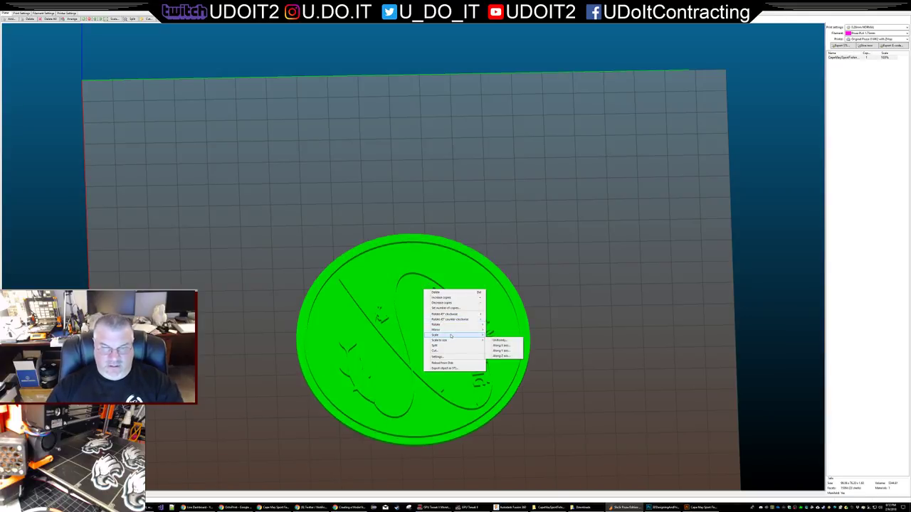
left_click(500, 345)
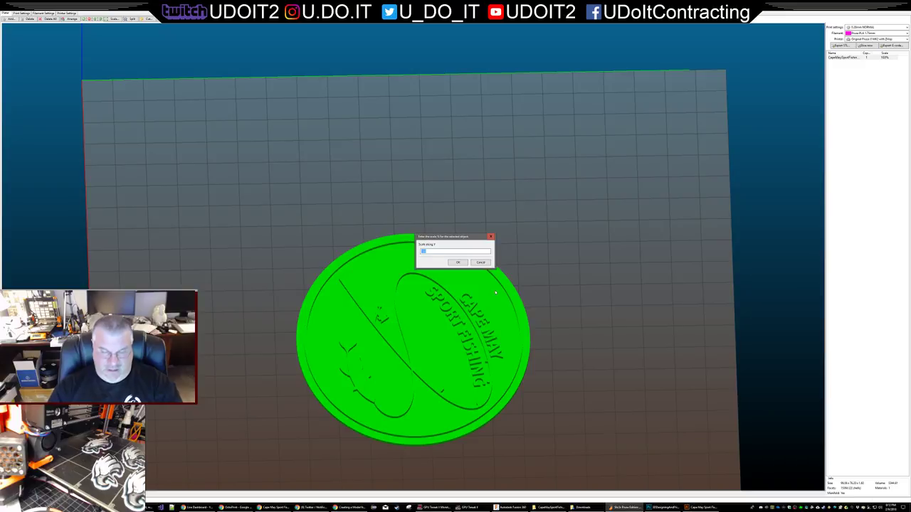
key("Return")
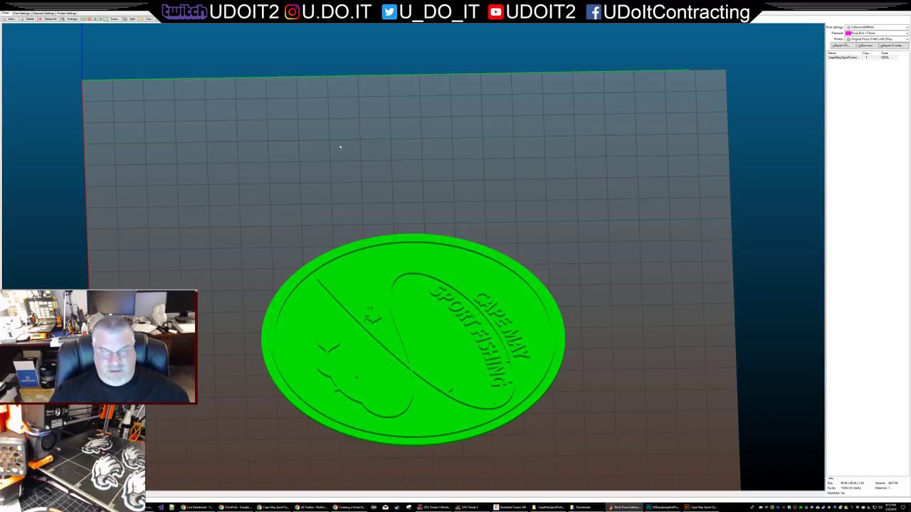
- Move the enlarged coin toward the far side of the plate and auto-arrange it
left_click_drag(459, 276, 553, 191)
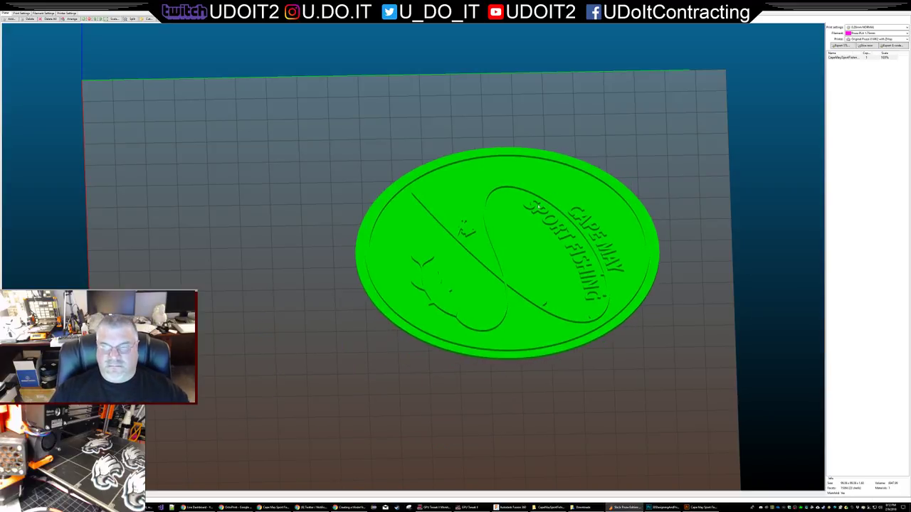
left_click_drag(681, 226, 704, 225)
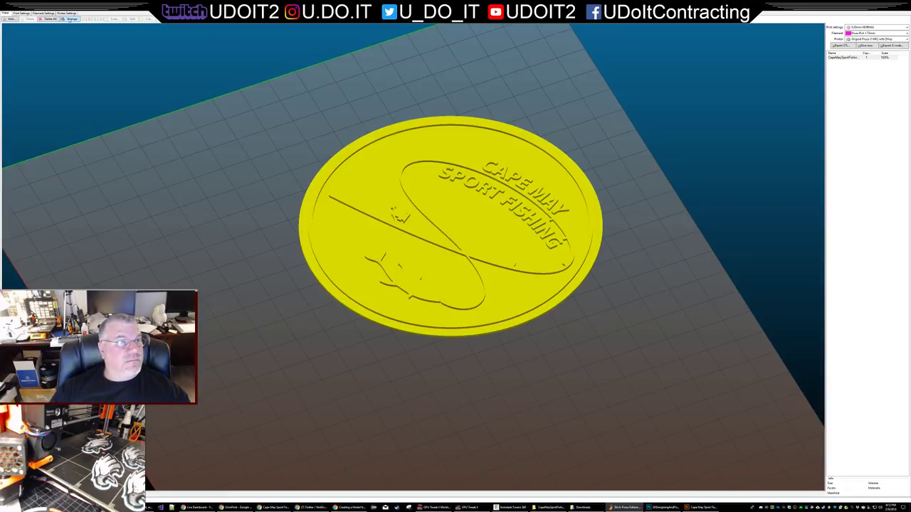
left_click(64, 19)
mouse_move(594, 245)
left_mouse_down()
mouse_move(610, 235)
mouse_move(633, 254)
mouse_move(591, 252)
mouse_move(600, 246)
left_mouse_up()
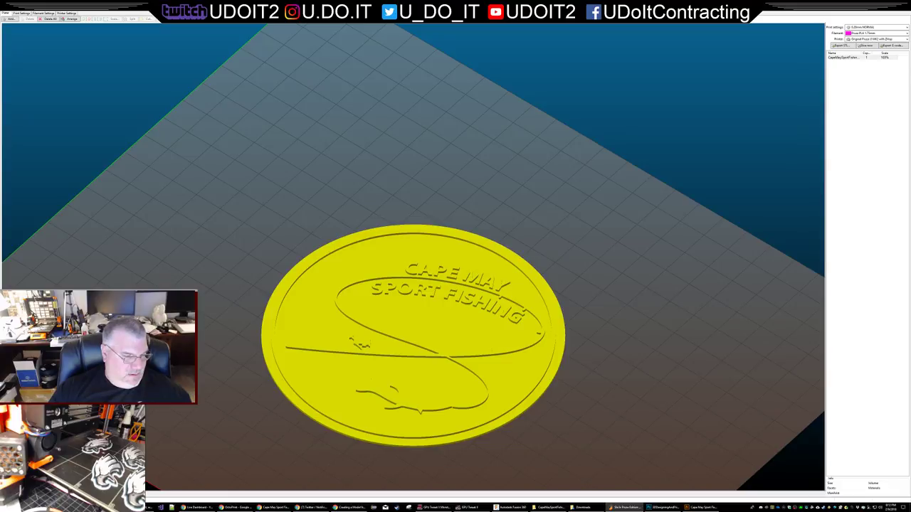
- Preview the enlarged coin's sliced layer and examine the toolpaths around the reel, rod, fishing line and fish
left_click(71, 496)
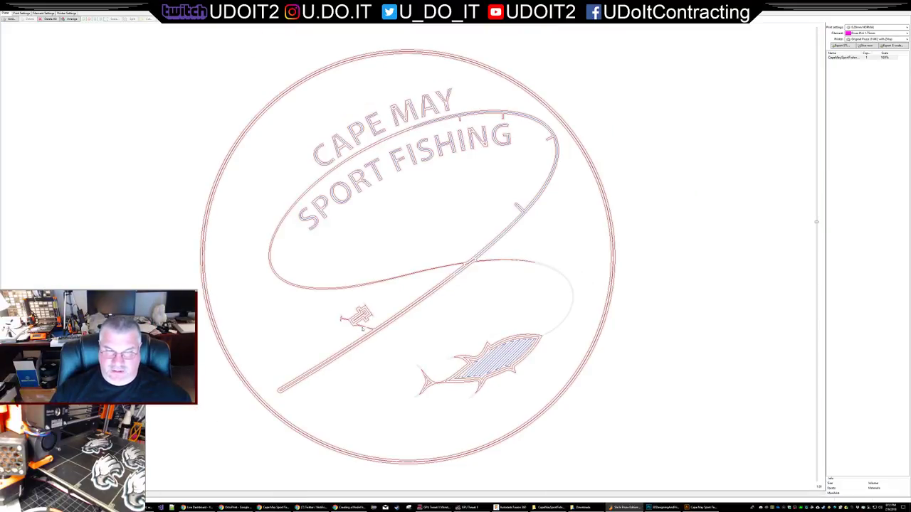
scroll(364, 329, "up", 6)
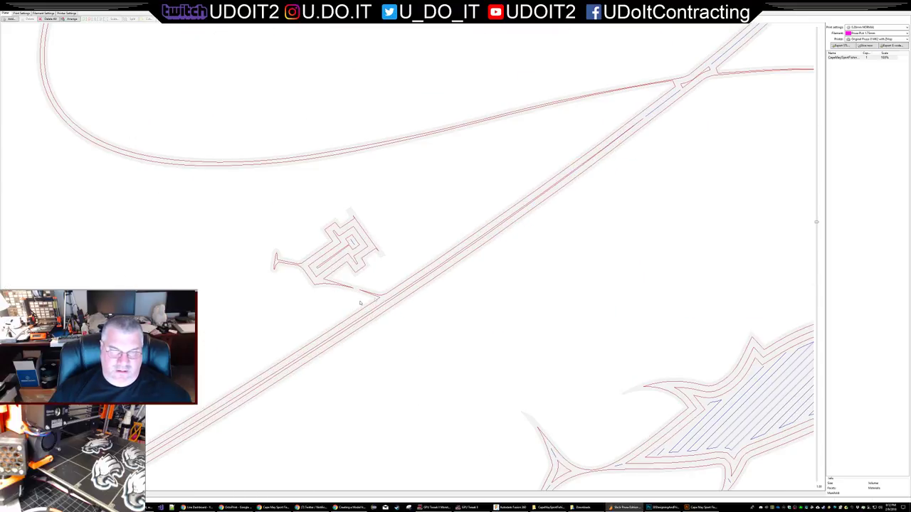
scroll(751, 168, "down", 4)
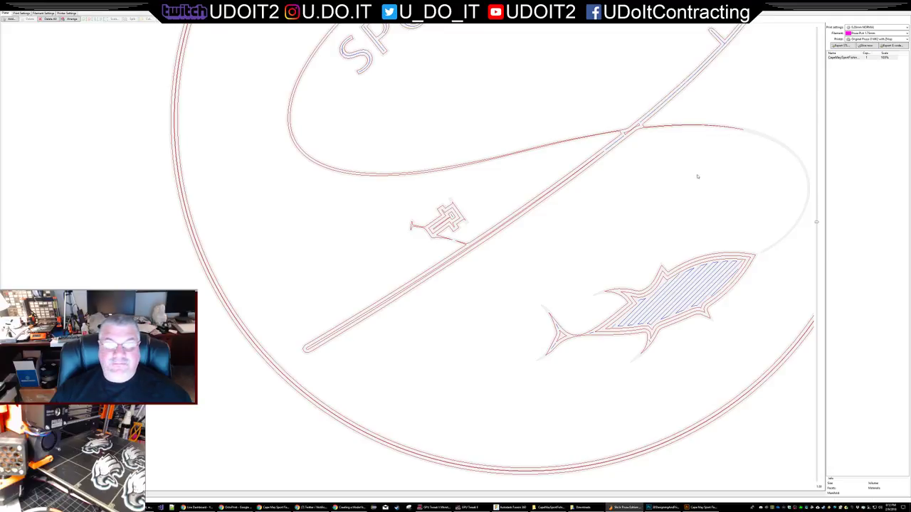
scroll(697, 176, "down", 5)
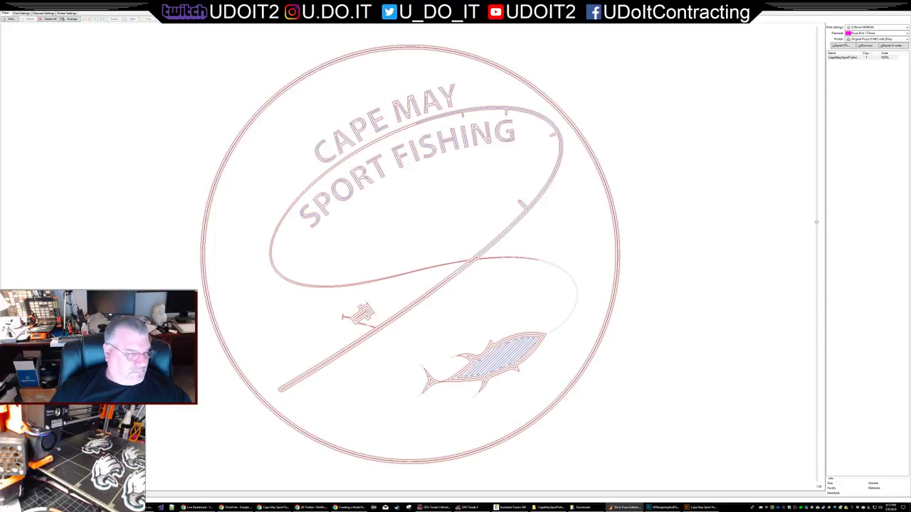
- Select the coin in the 3D view and scale it by a further 120% along both the X and Y axes
key("ctrl+5")
left_click(354, 296)
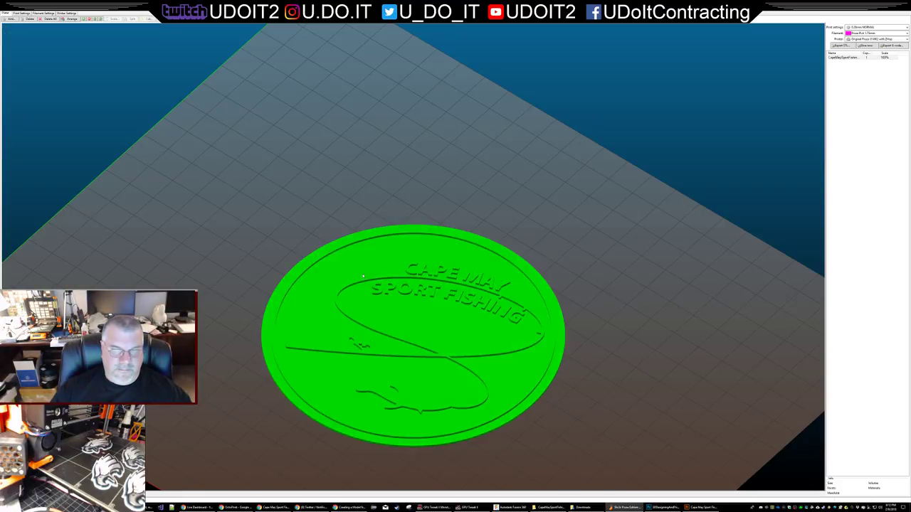
right_click(364, 270)
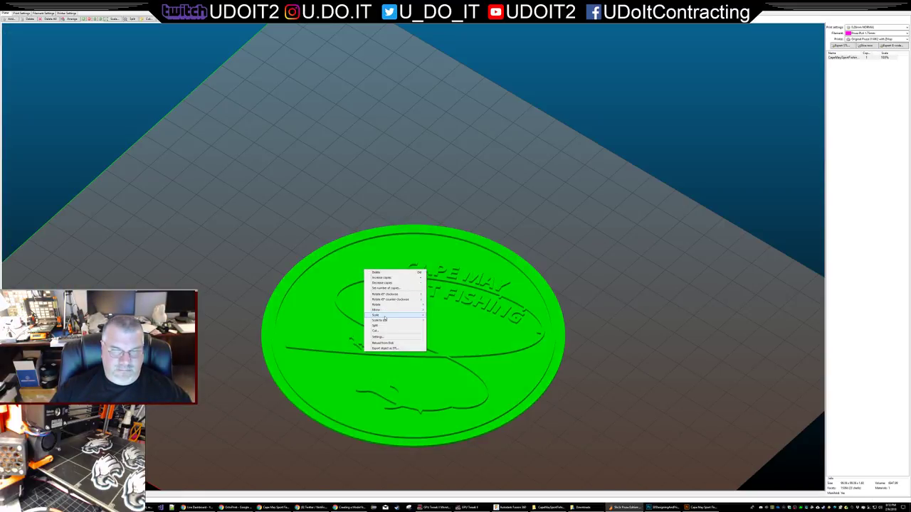
mouse_move(385, 317)
left_click(441, 320)
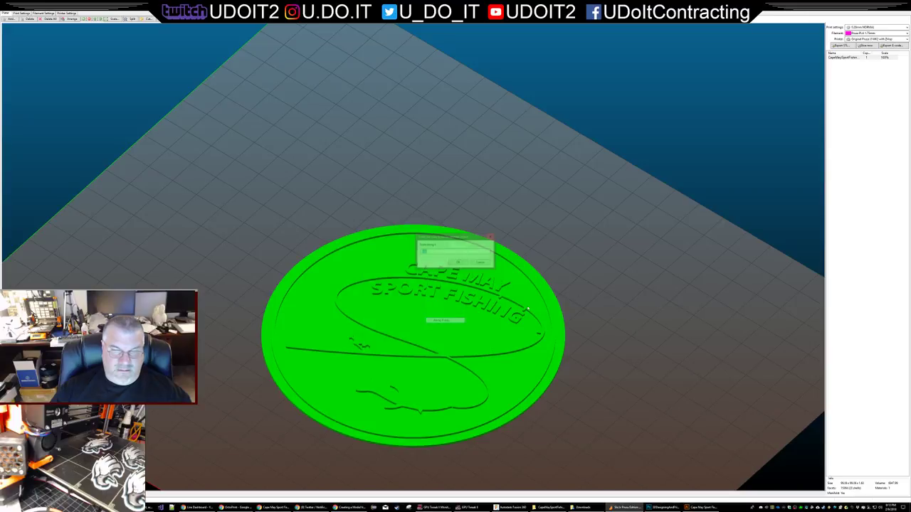
type("120")
key("Return")
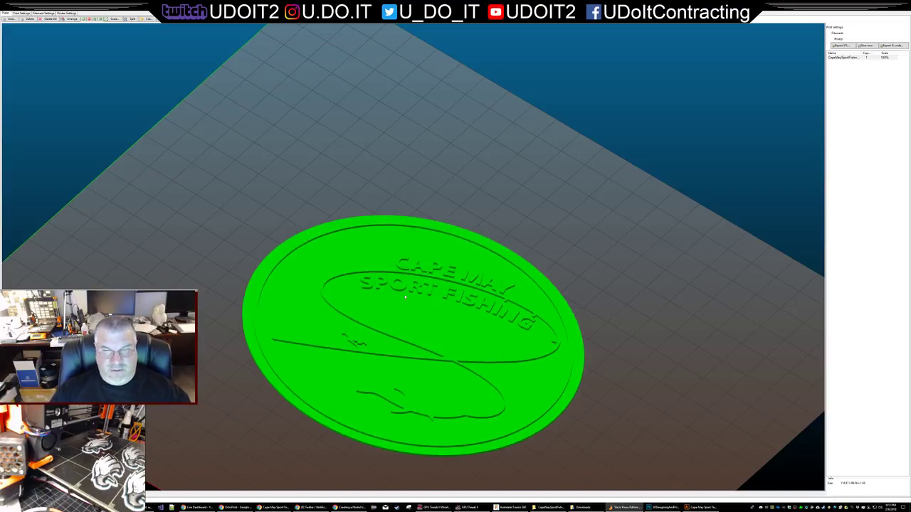
right_click(404, 297)
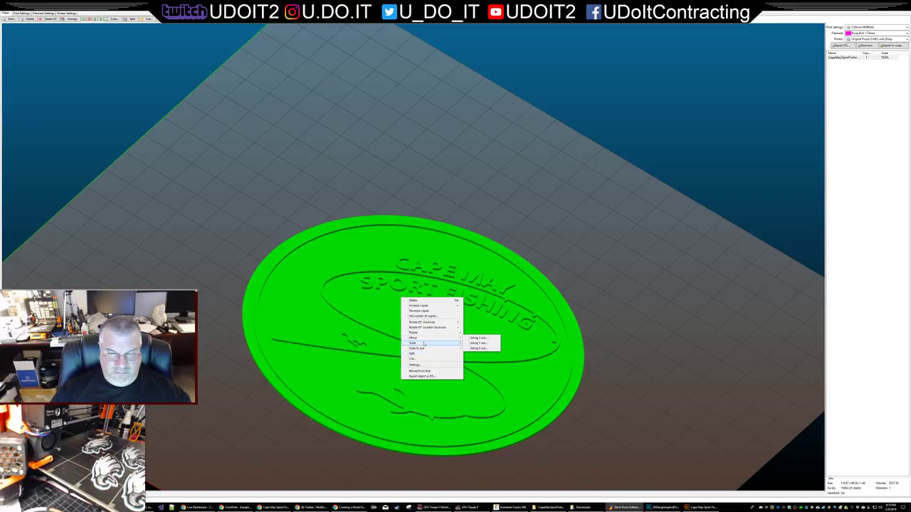
left_click(478, 343)
type("120")
key("Return")
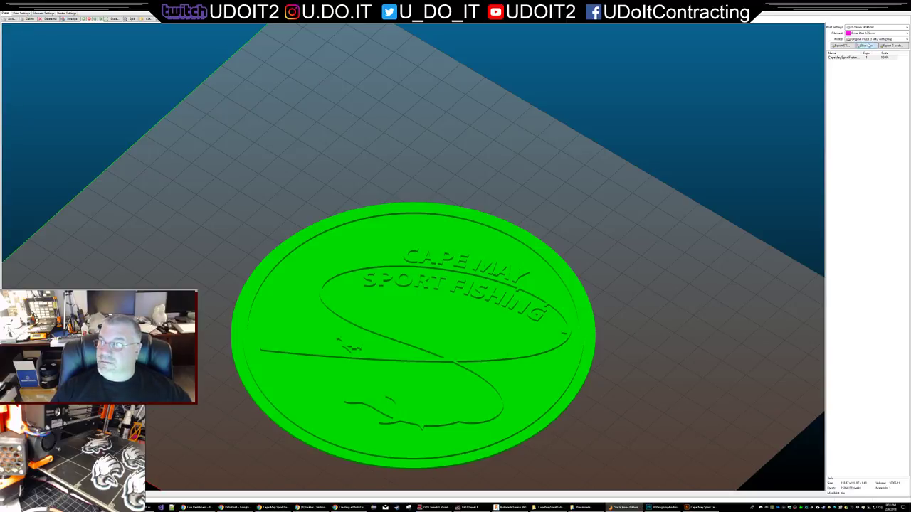
- Preview the re-scaled coin's sliced layer and inspect the thin fishing line between the rod and the fish
left_click(57, 491)
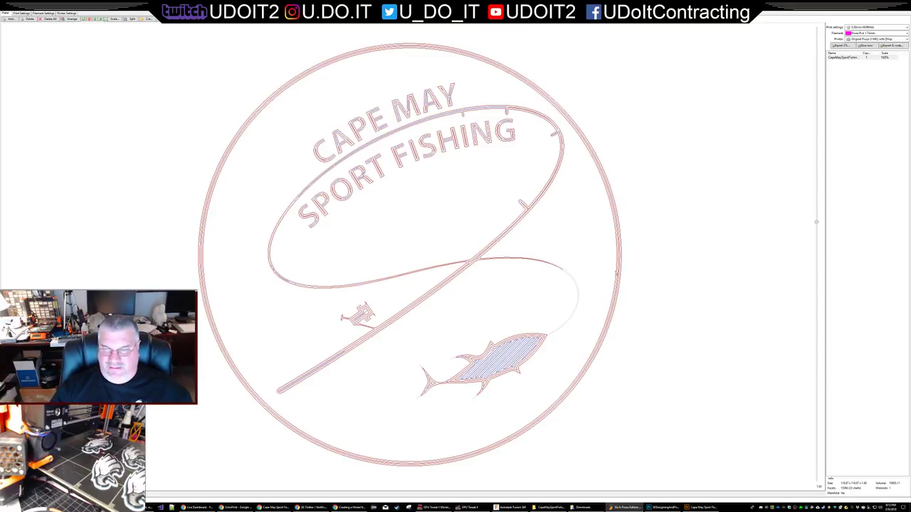
scroll(577, 279, "up", 2)
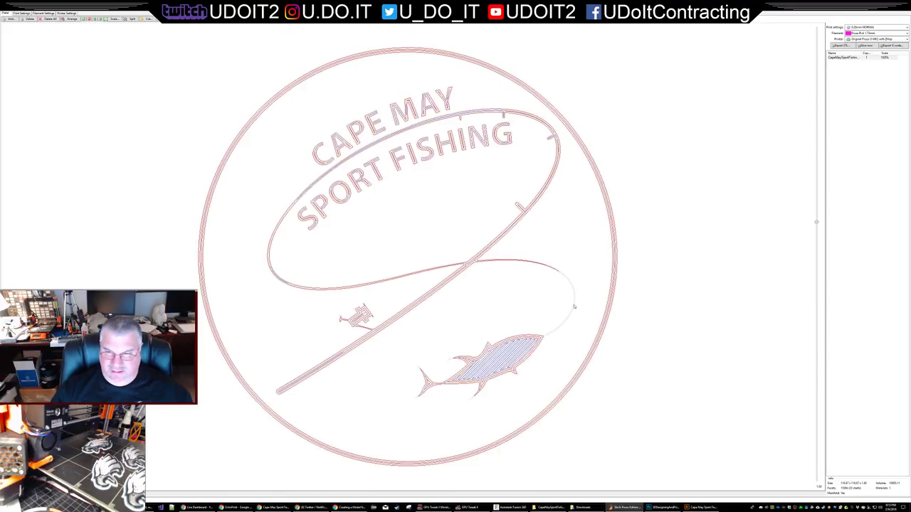
scroll(574, 306, "up", 3)
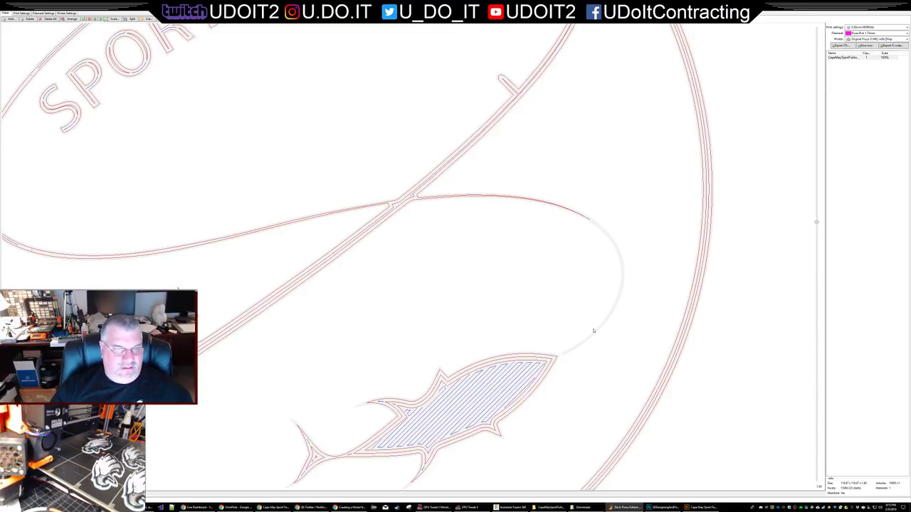
- Add the original-size Cape May Sport Fishing STL to the empty plate of a fresh Slic3r session
key("alt+Tab")
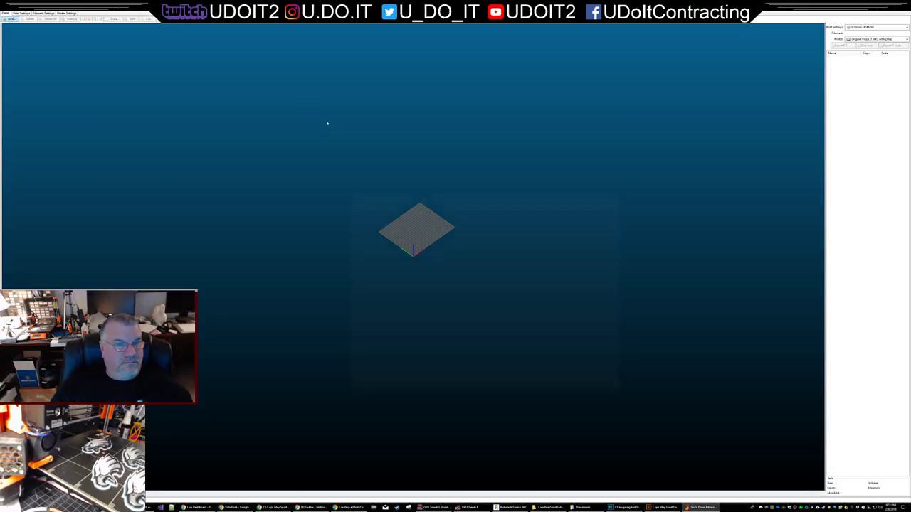
key("ctrl+i")
left_click(412, 219)
double_click(411, 220)
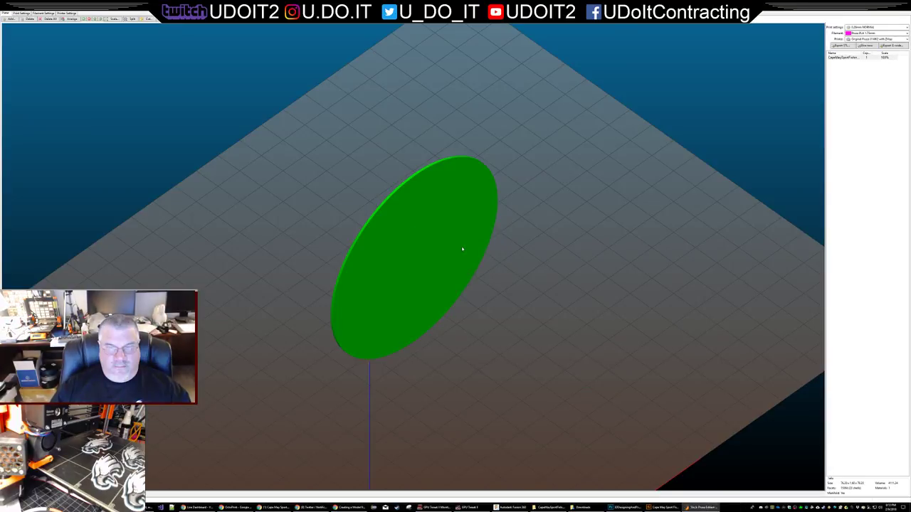
- Rotate the upright coin around the X axis so that it lies flat on the plate with the logo facing up
right_click(409, 217)
mouse_move(456, 252)
left_click(488, 252)
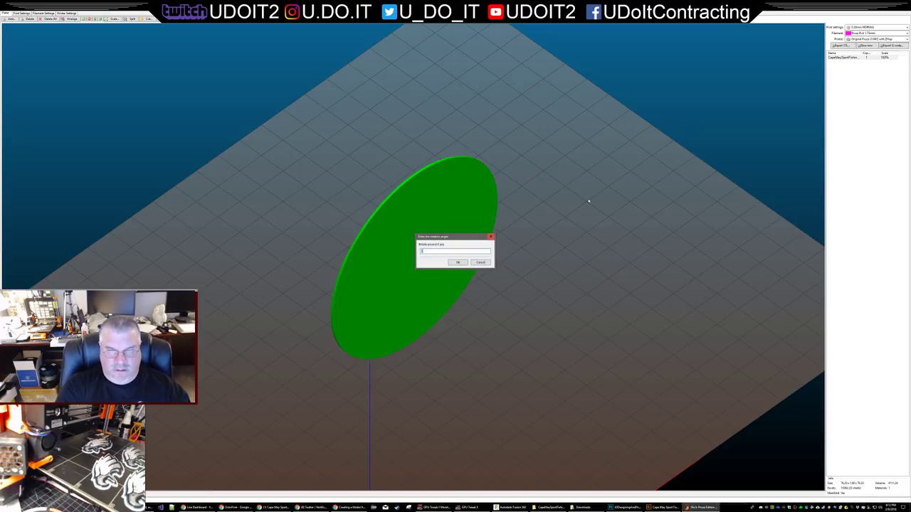
key("Return")
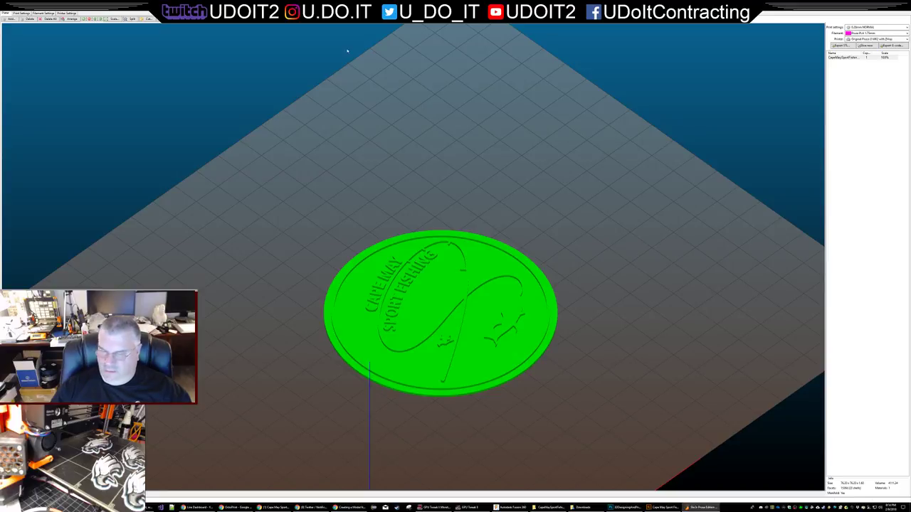
- Scale the flat coin to 200% along both the X and Y axes
right_click(393, 264)
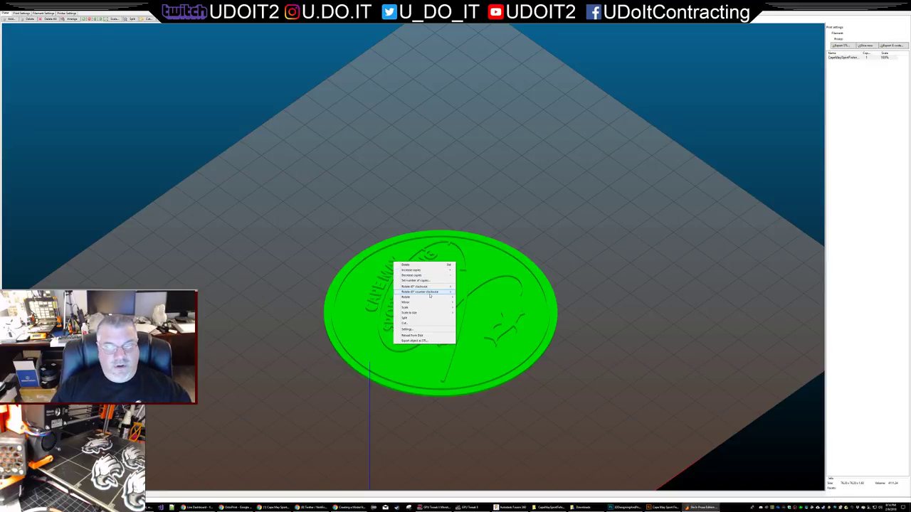
mouse_move(427, 308)
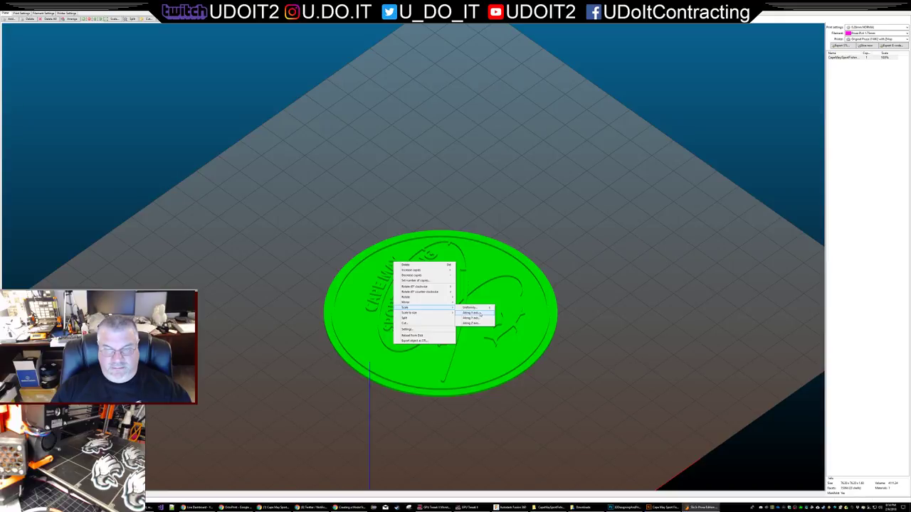
left_click(483, 308)
type("200")
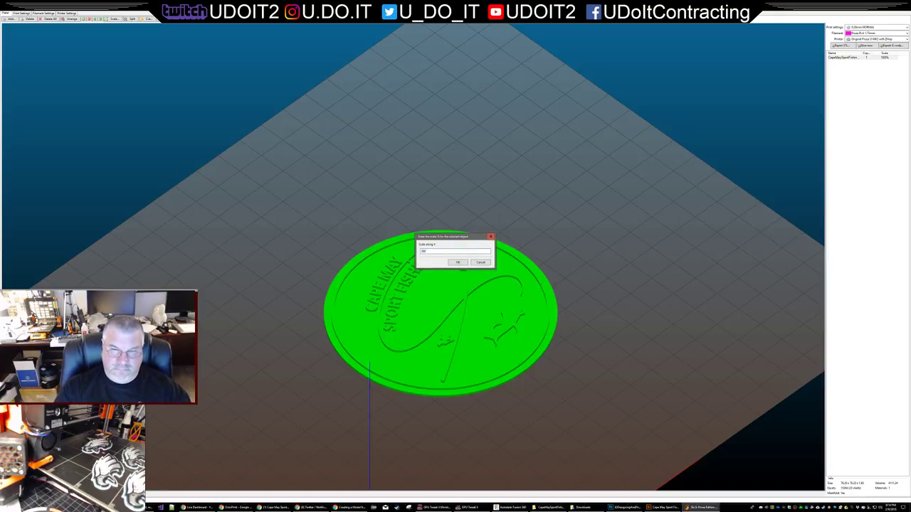
key("Return")
right_click(454, 305)
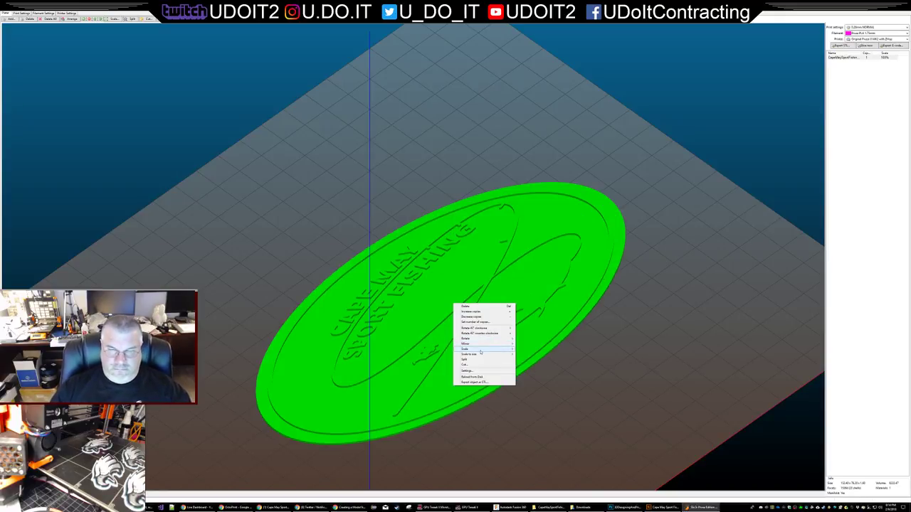
mouse_move(475, 340)
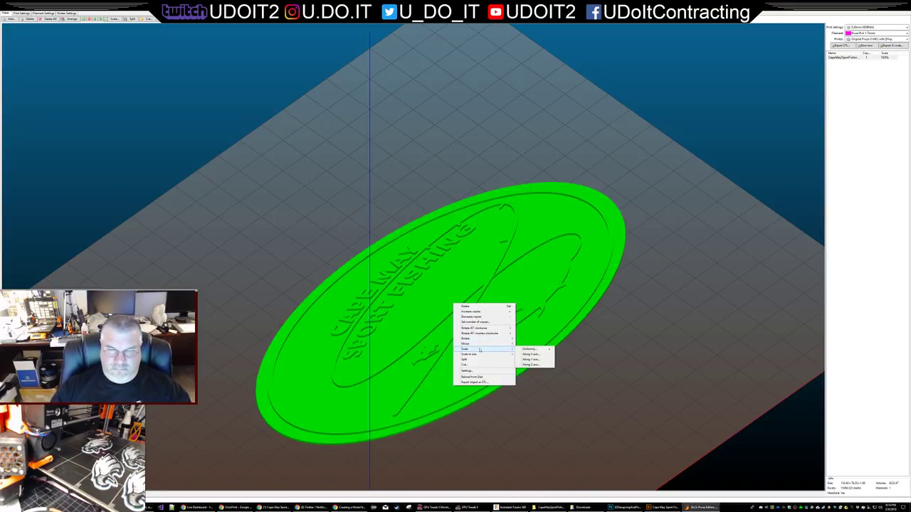
left_click(533, 354)
type("250")
key("Return")
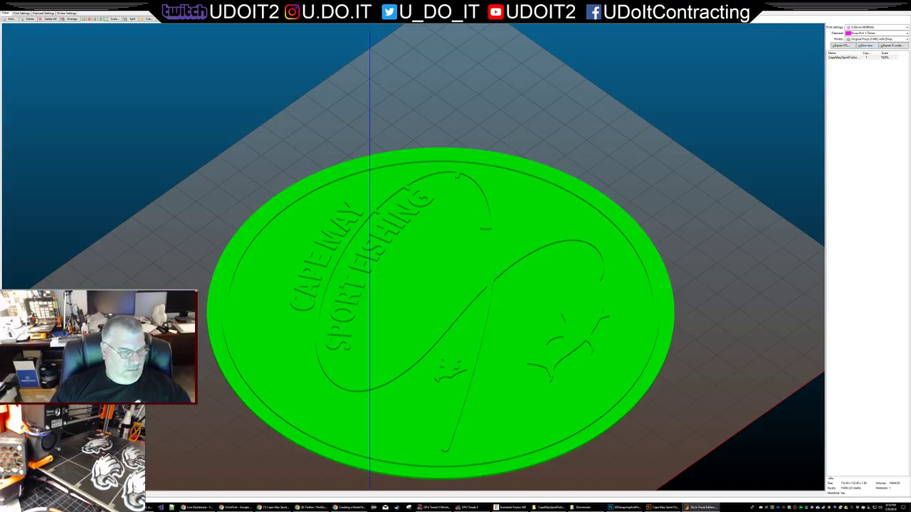
- Examine the sliced logo layer where the thin fishing line meets the fish and compare it with the original Illustrator artwork
scroll(821, 455, "up", 5)
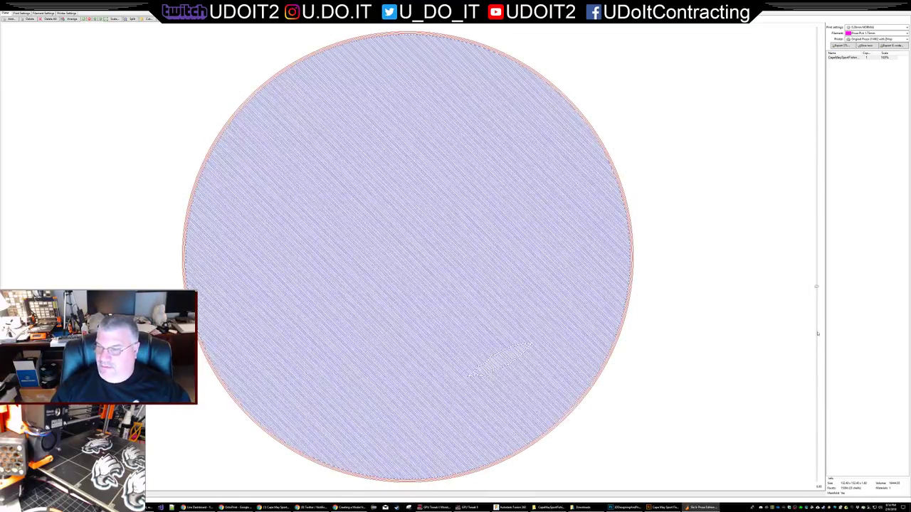
scroll(817, 261, "up", 10)
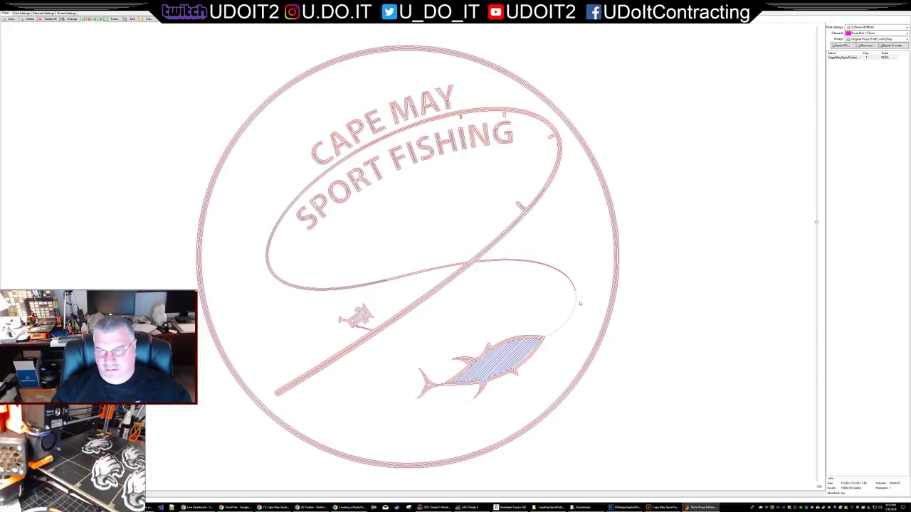
scroll(580, 305, "up", 5)
scroll(602, 296, "up", 2)
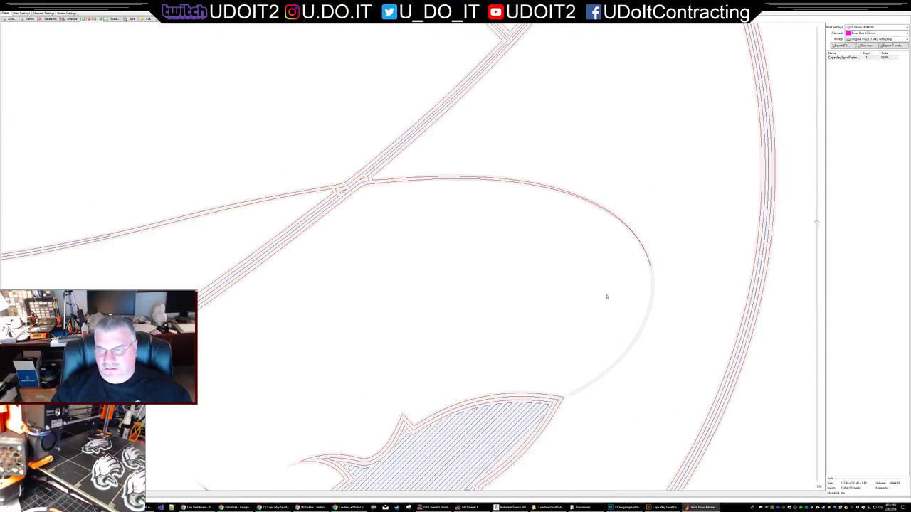
scroll(644, 297, "up", 1)
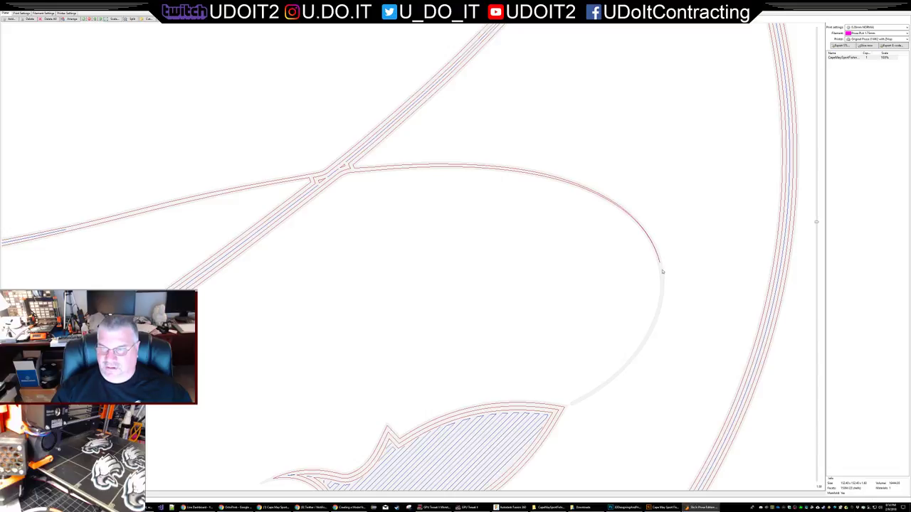
scroll(562, 278, "down", 6)
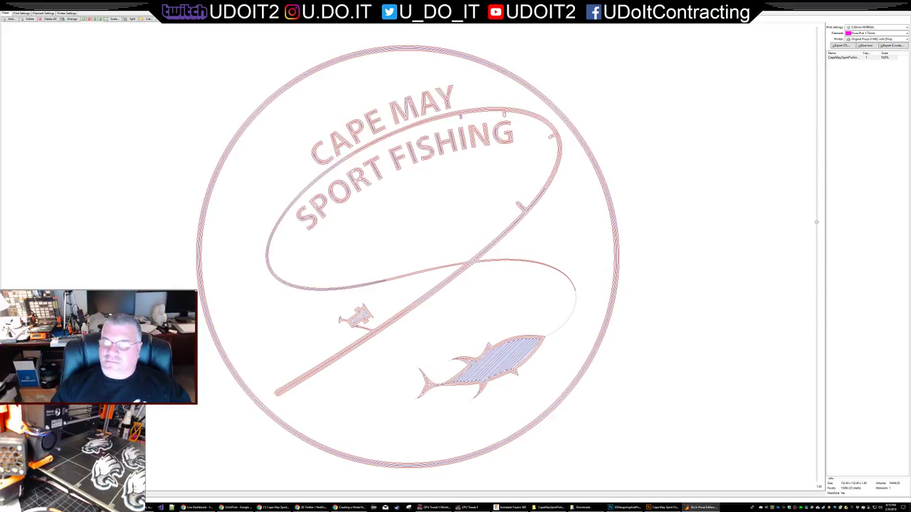
key("alt+Tab")
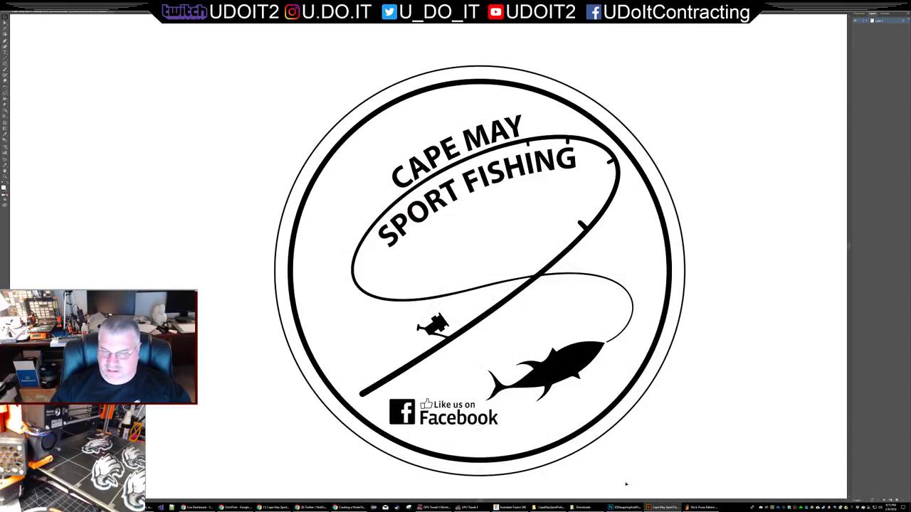
left_click(701, 508)
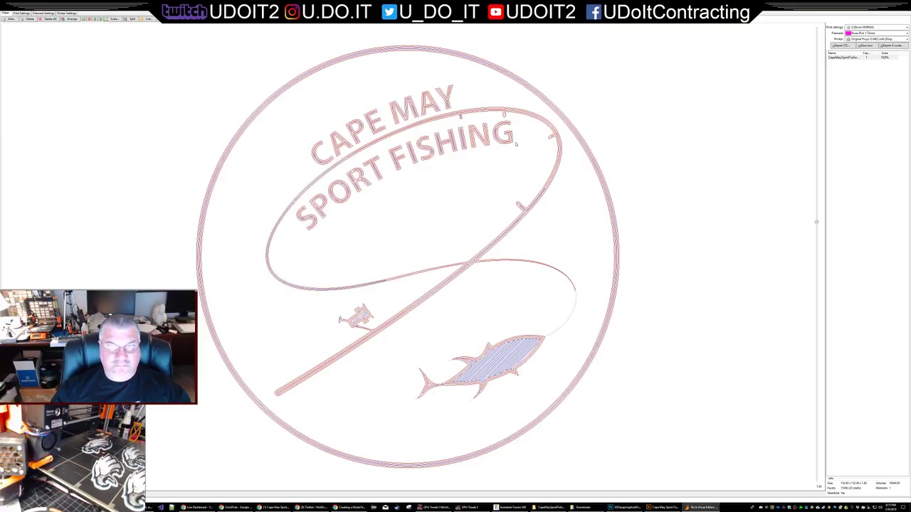
- Return to the 3D view and enlarge the coin by a further 130% along both the X and Y axes
key("ctrl+5")
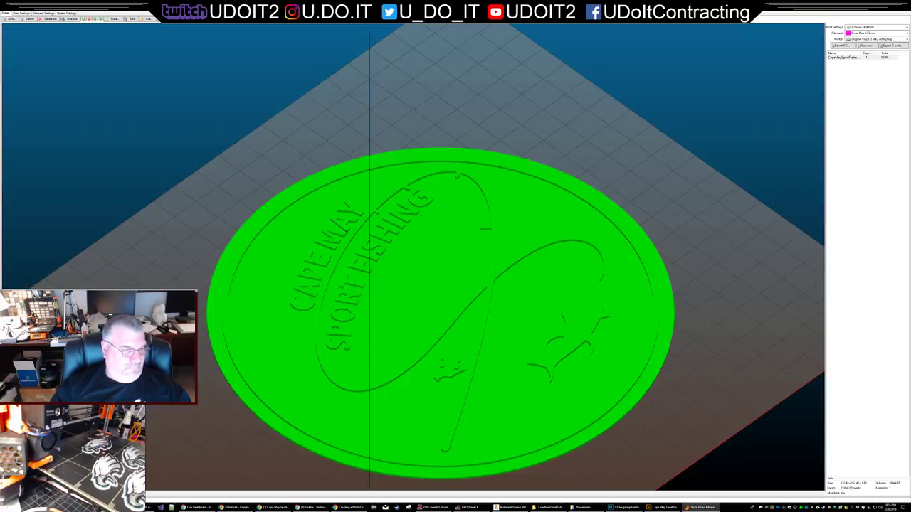
scroll(491, 292, "down", 5)
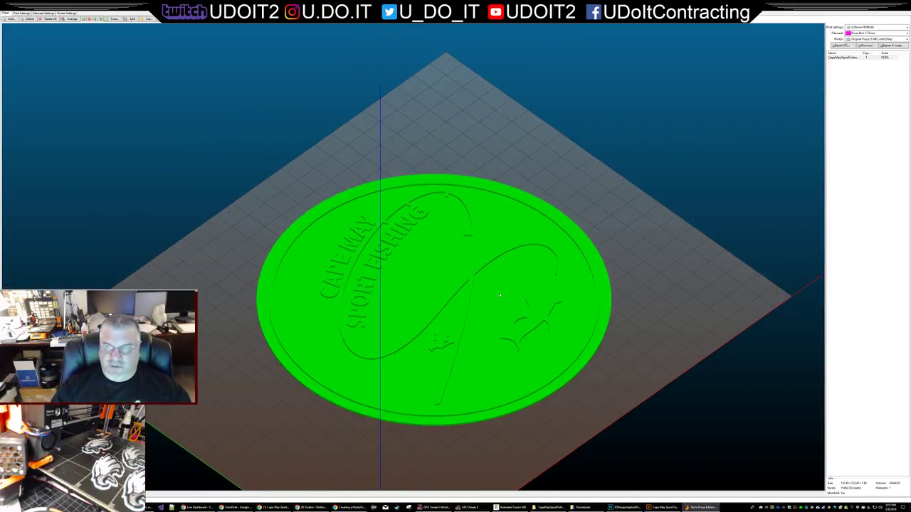
right_click(442, 258)
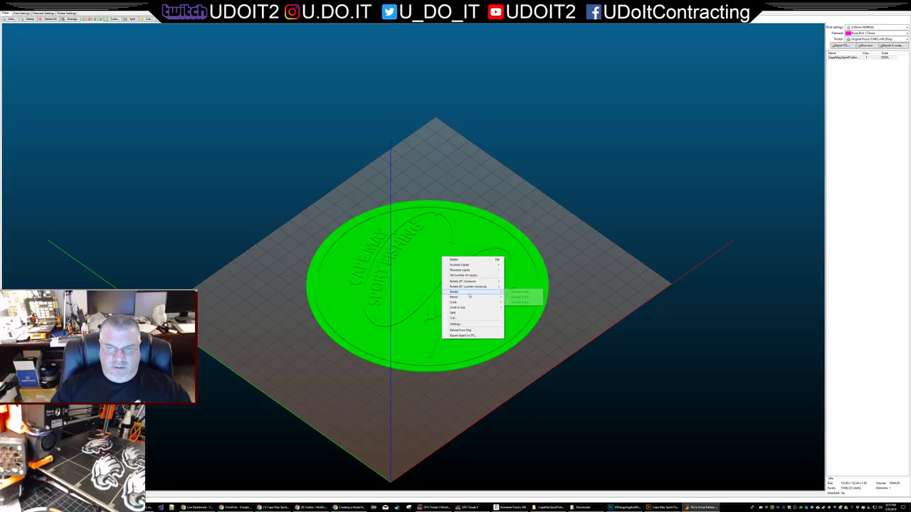
mouse_move(470, 302)
left_click(524, 308)
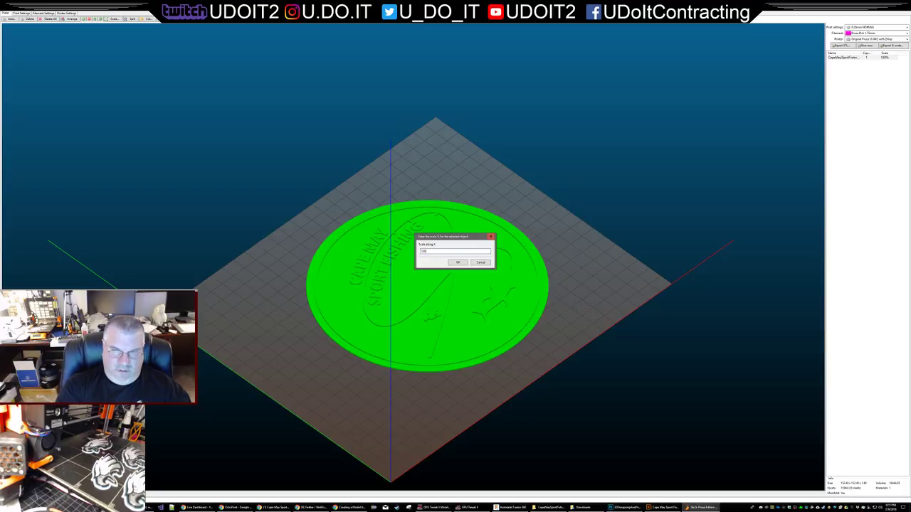
type("150")
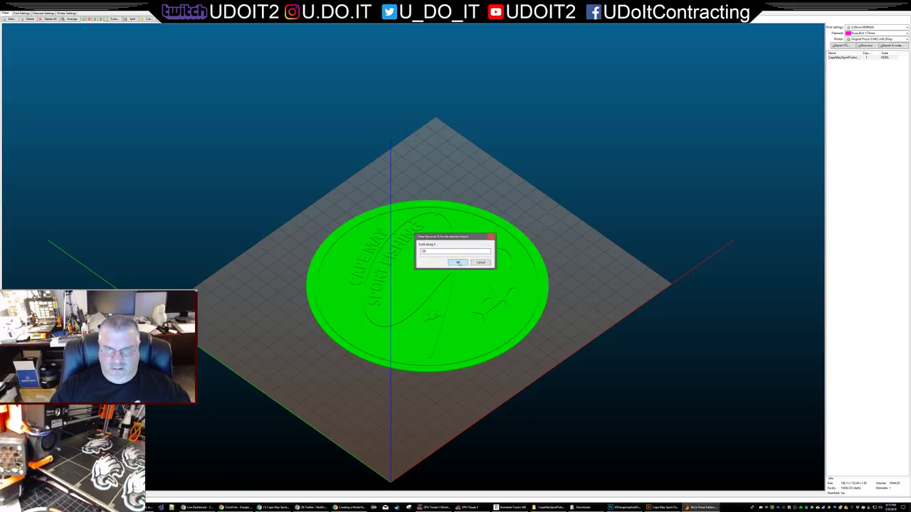
left_click(459, 263)
right_click(446, 254)
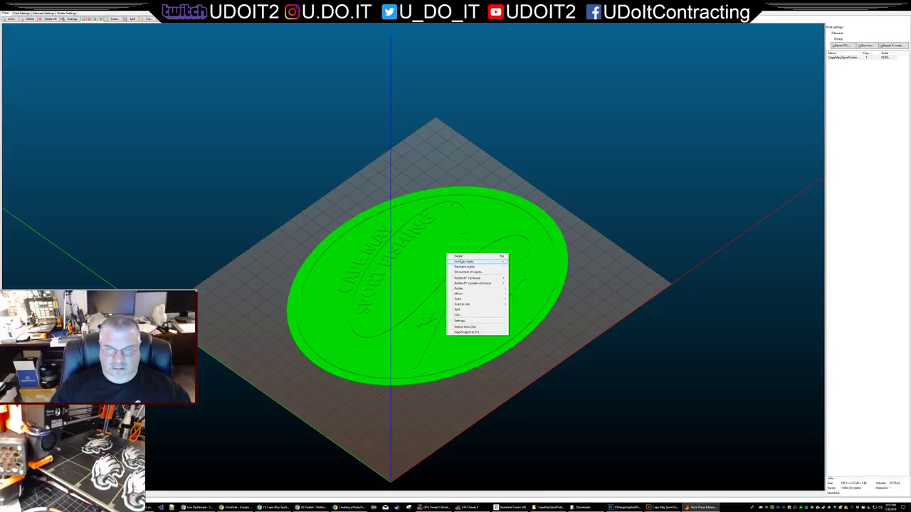
mouse_move(473, 298)
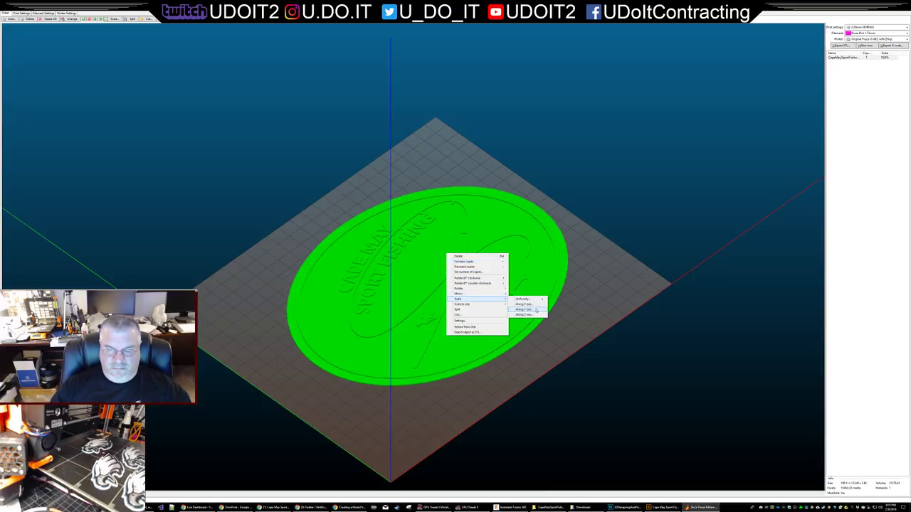
left_click(539, 305)
key("Return")
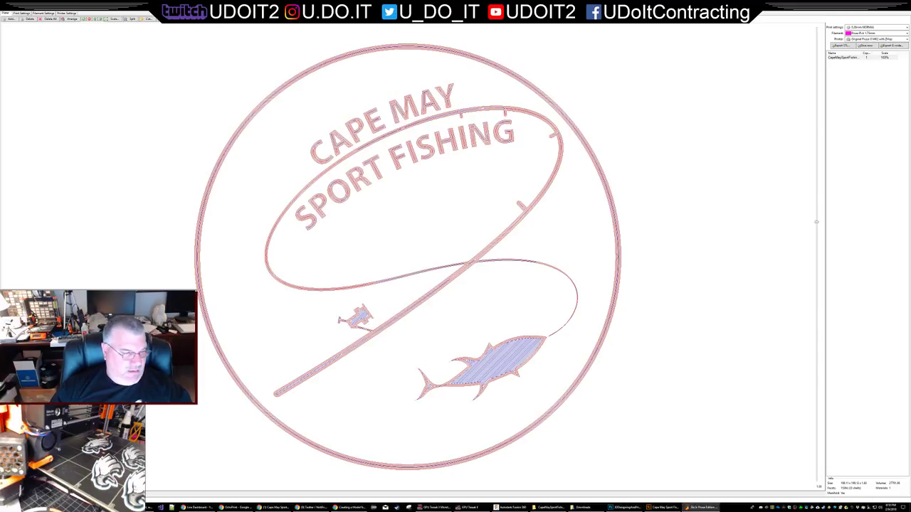
- Reduce the coin to 90% of its current size along both the X and Y axes in the 3D view
left_click(29, 496)
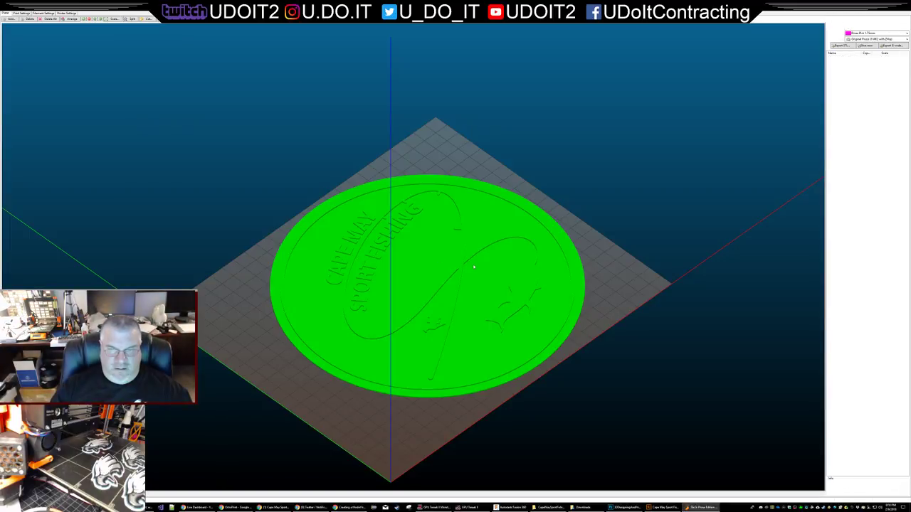
right_click(430, 261)
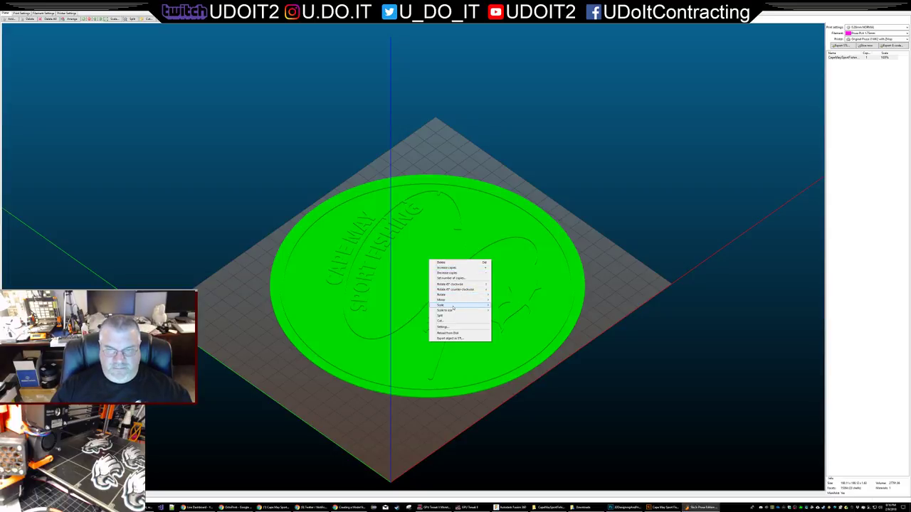
mouse_move(463, 305)
left_click(522, 311)
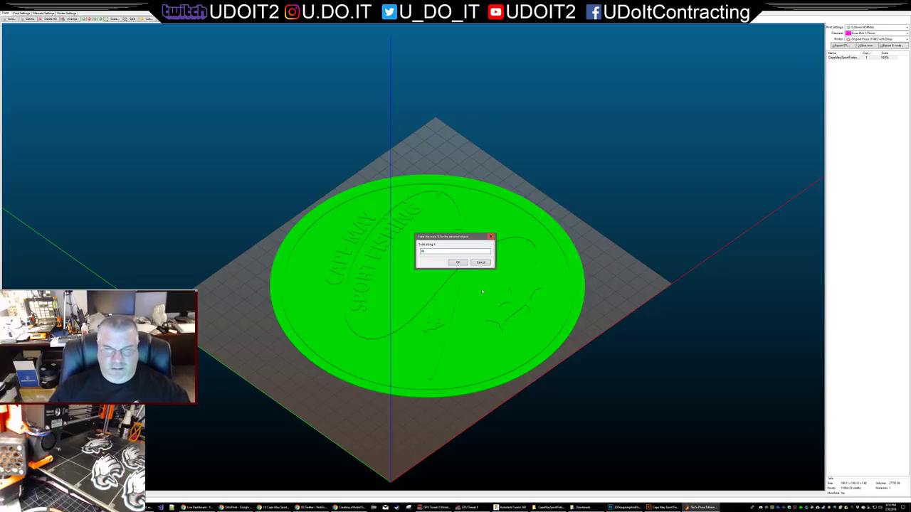
left_click(457, 262)
right_click(441, 256)
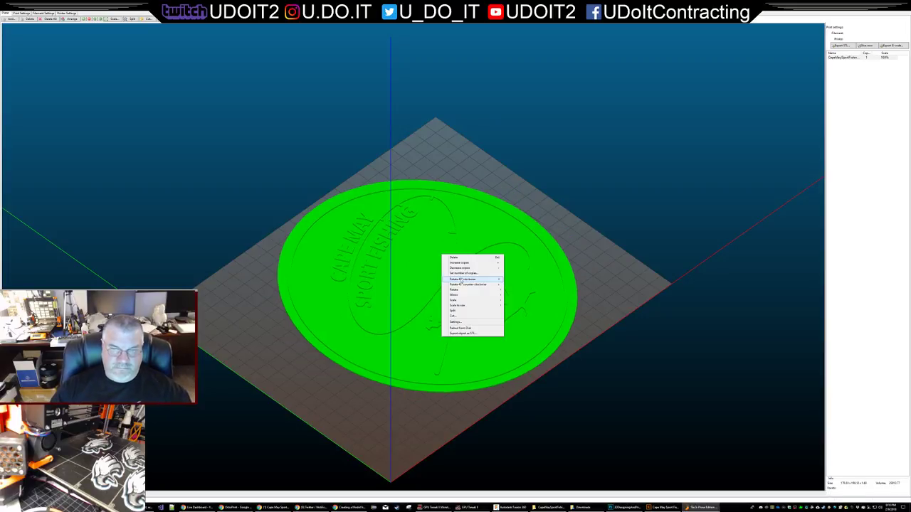
mouse_move(464, 303)
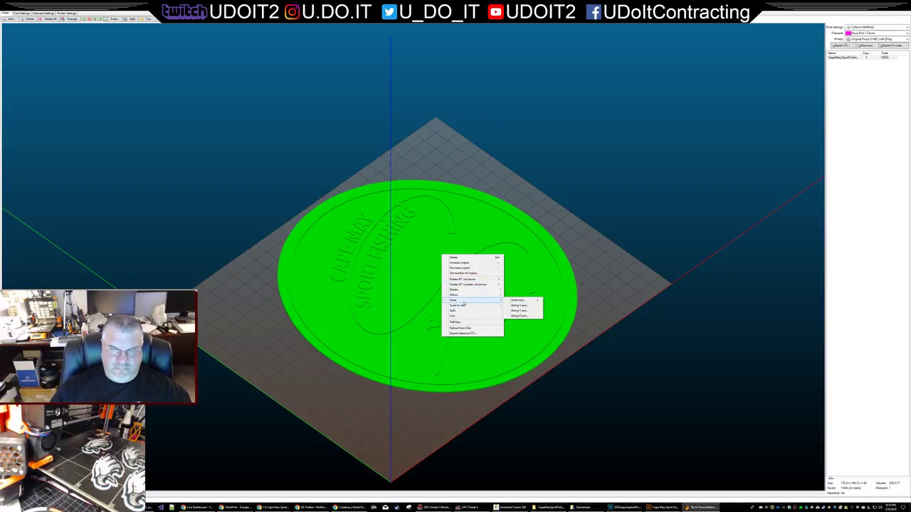
left_click(519, 310)
key("Return")
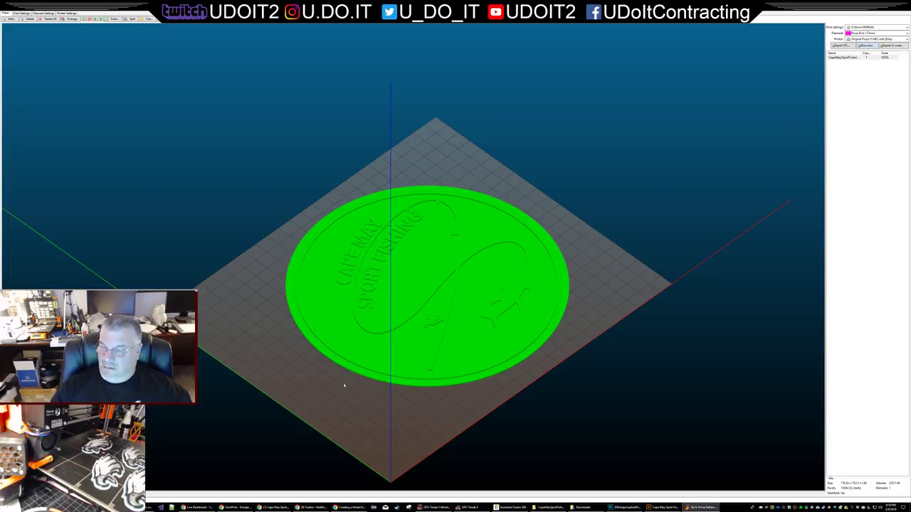
- Slice the reduced coin, inspect the fishing line beside the fish in the layer preview, and return to the 3D view
left_click(865, 45)
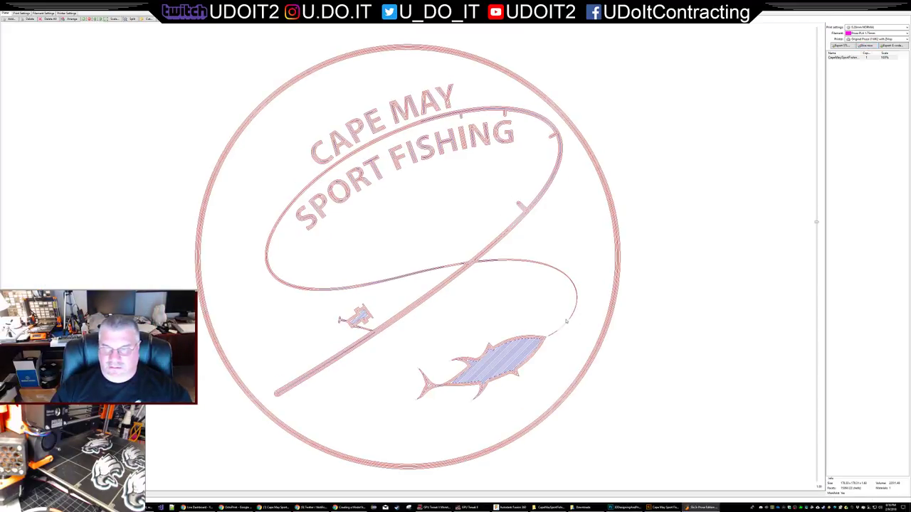
scroll(566, 321, "up", 2)
scroll(600, 326, "up", 3)
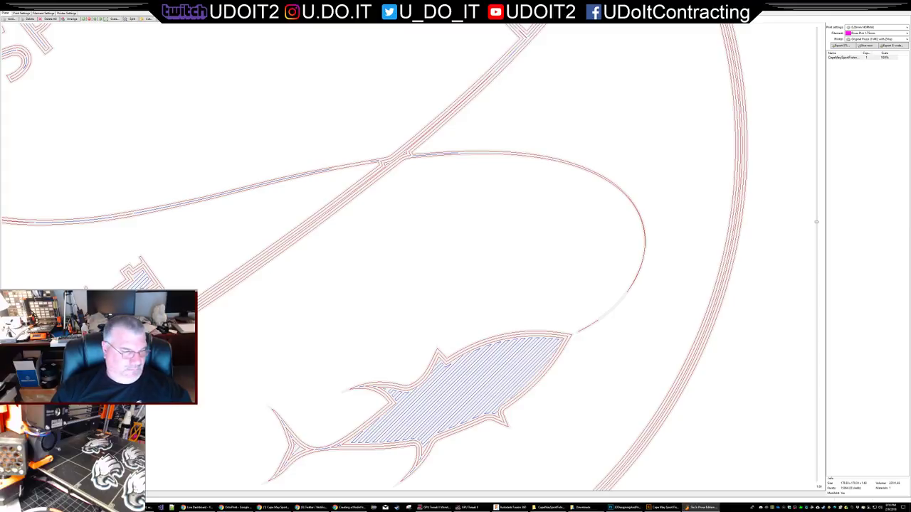
key("ctrl+5")
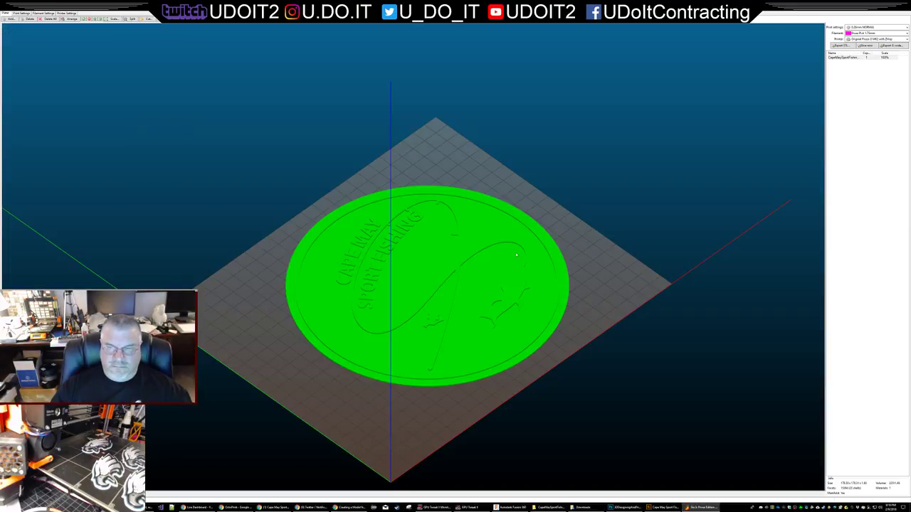
scroll(509, 267, "up", 3)
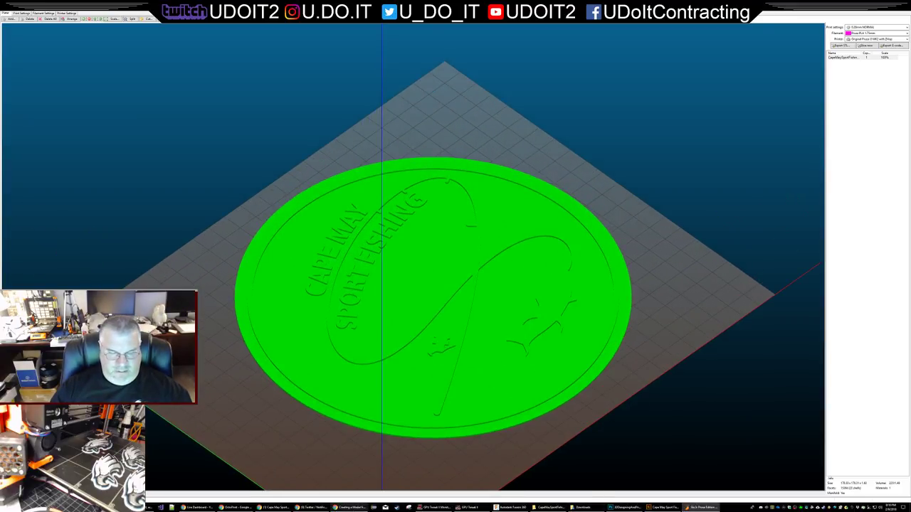
- Switch to the Cape May Sport Fishing Facebook group in Chrome, check its extra posting options, and return to Slic3r
left_click(276, 507)
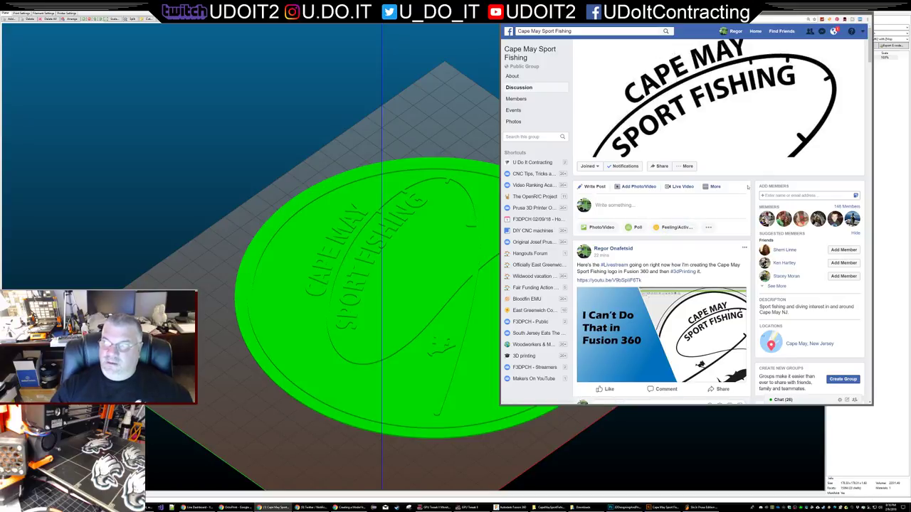
left_click(714, 187)
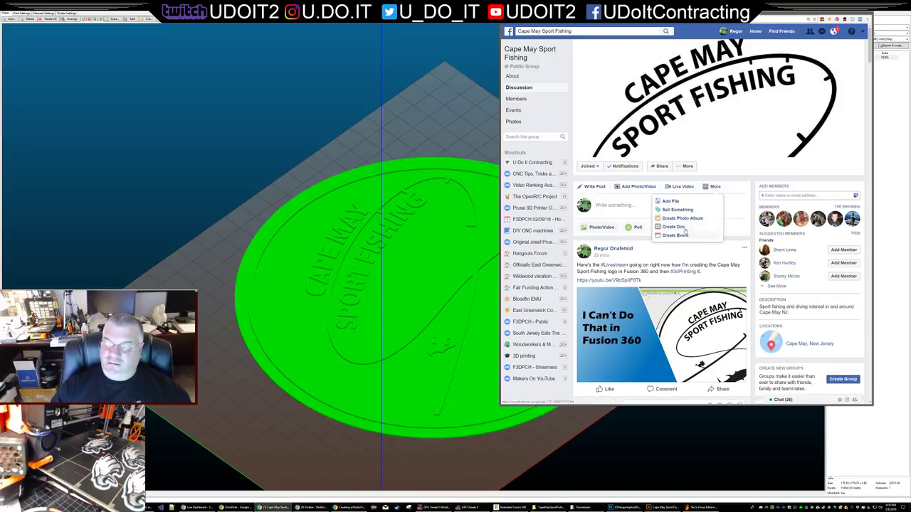
scroll(714, 186, "down", 2)
scroll(695, 251, "up", 2)
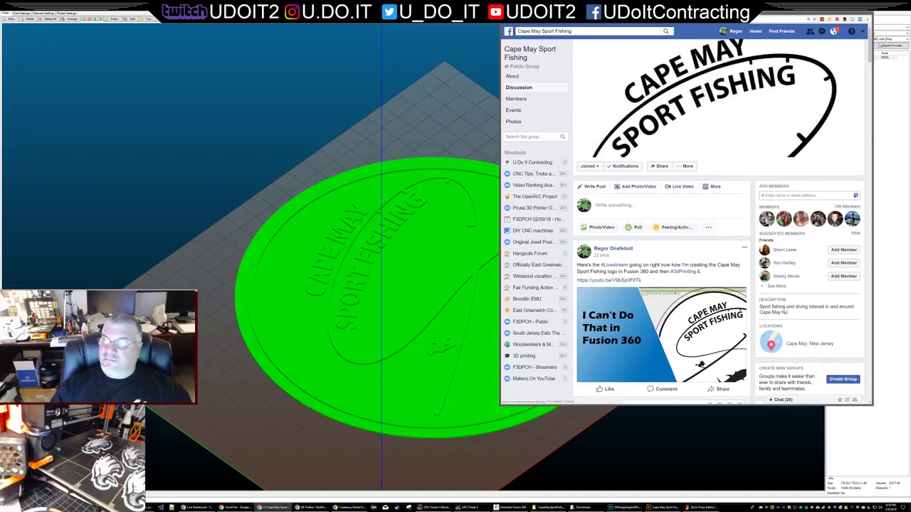
left_click(284, 187)
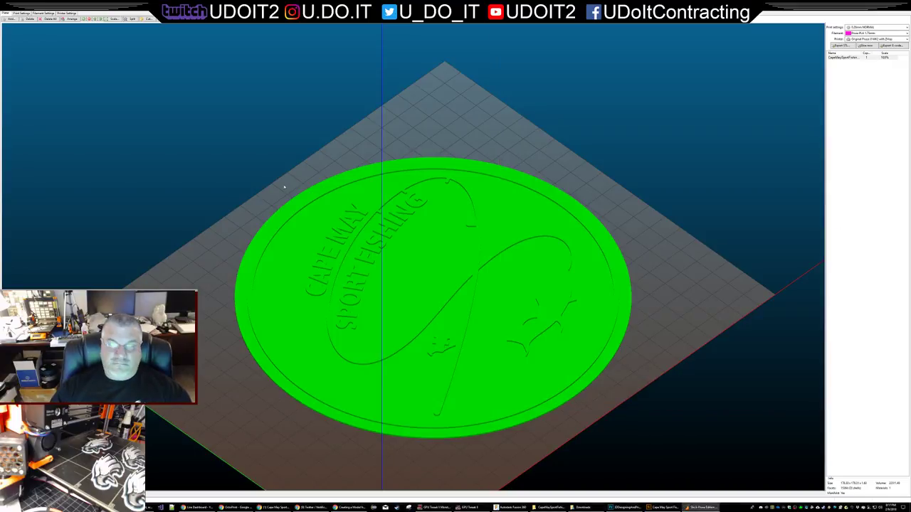
- Enlarge the coin to 110% of its current size along both the X and Y axes in the 3D view
mouse_move(199, 507)
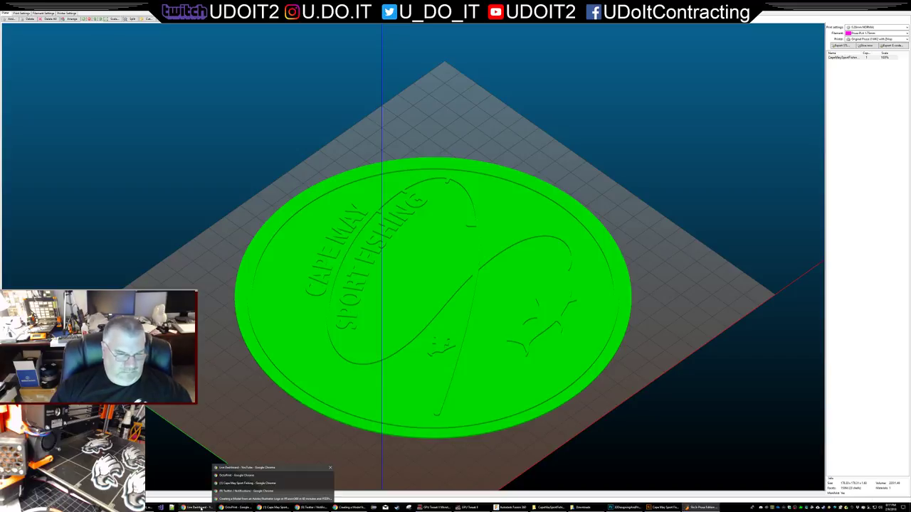
right_click(328, 204)
mouse_move(359, 248)
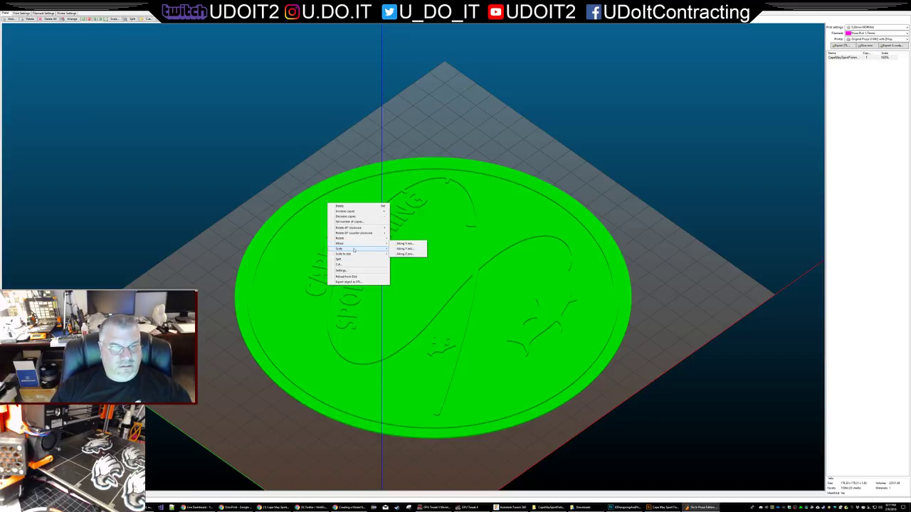
left_click(404, 254)
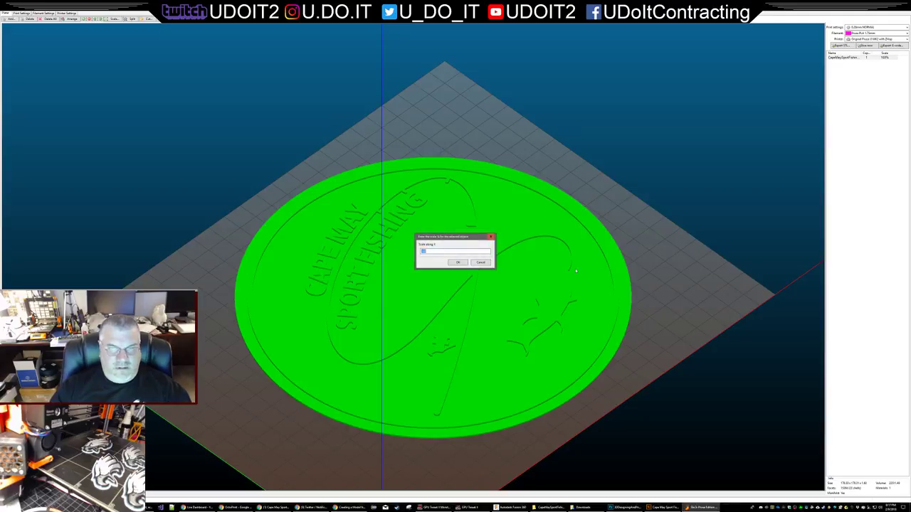
type("110")
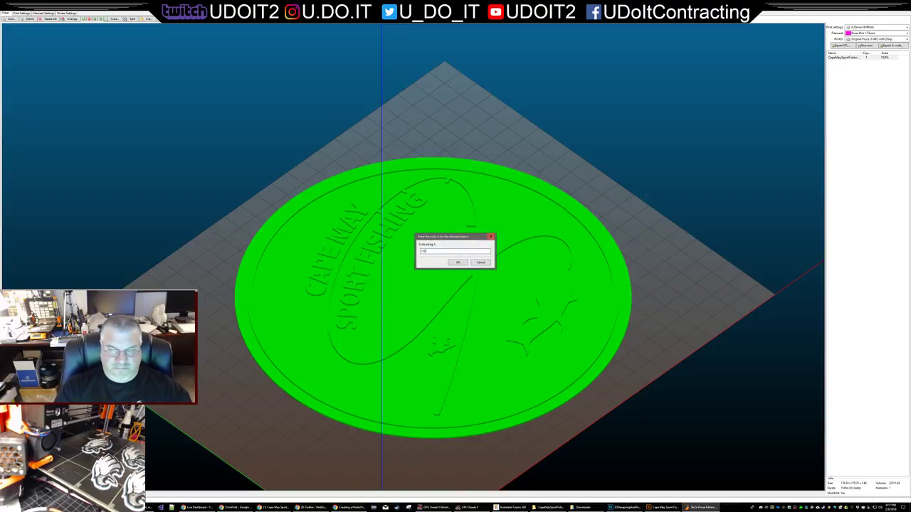
key("Return")
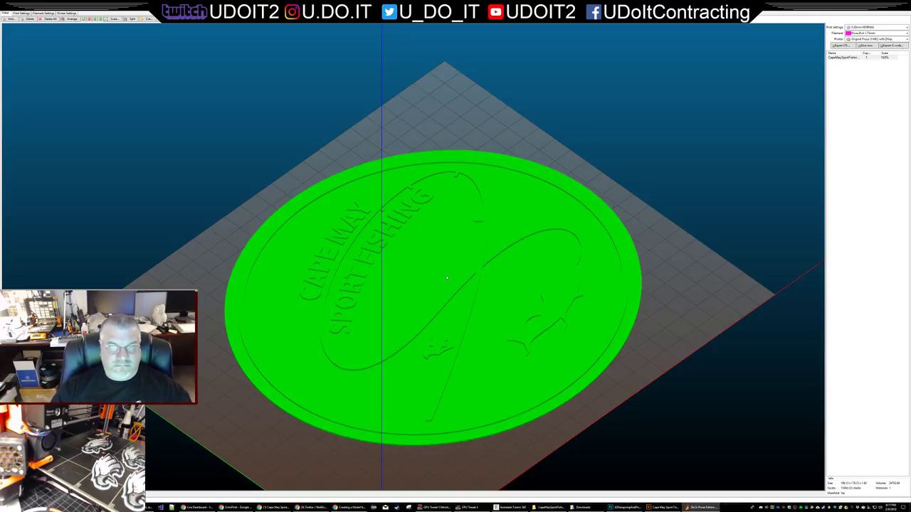
right_click(445, 278)
mouse_move(469, 322)
left_click(523, 332)
type("110")
key("Return")
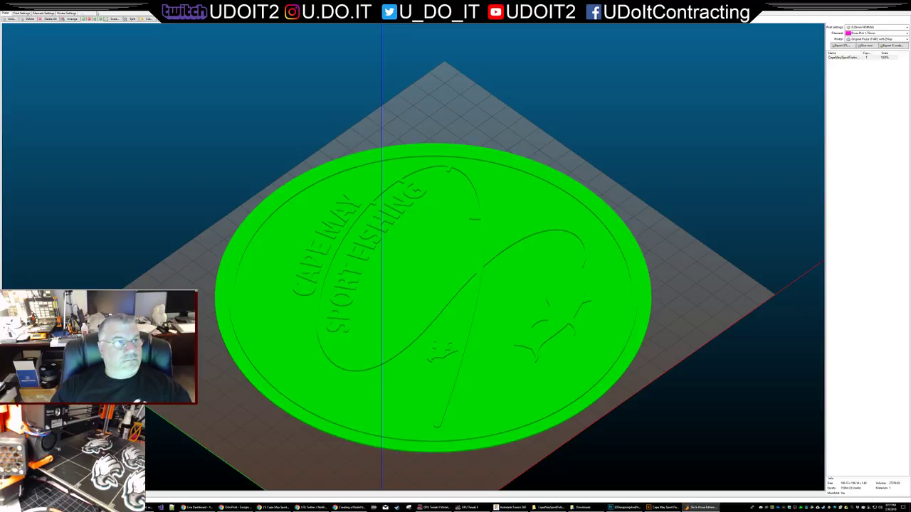
- Arrange the enlarged coin on the plate and inspect the fishing line beside the fish in the layer preview
left_click(71, 19)
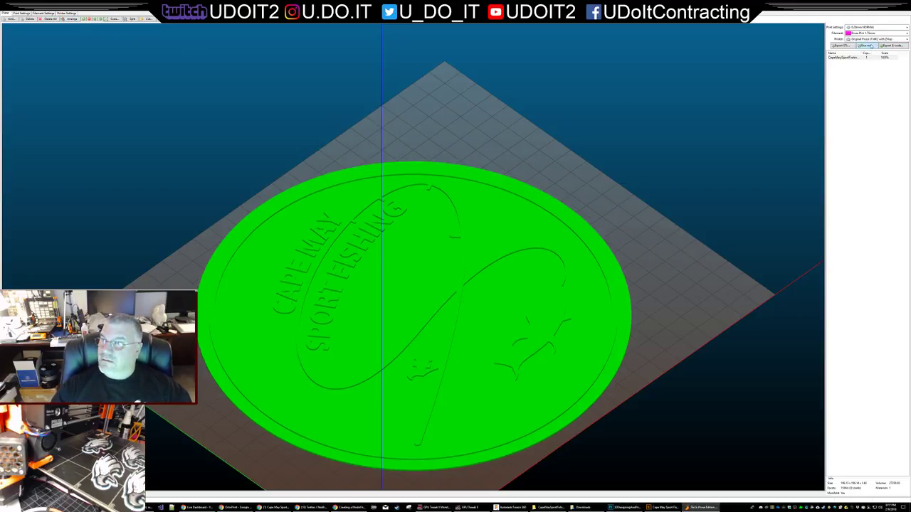
key("ctrl+4")
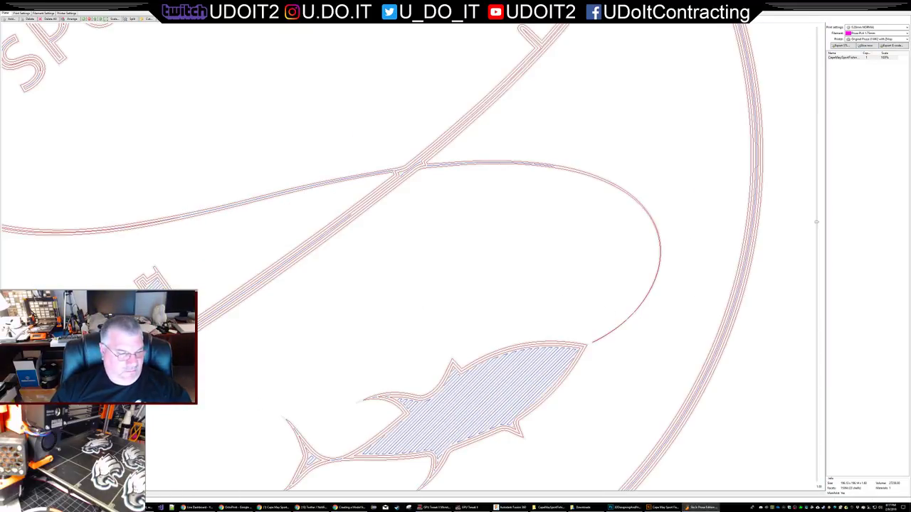
key("ctrl+1")
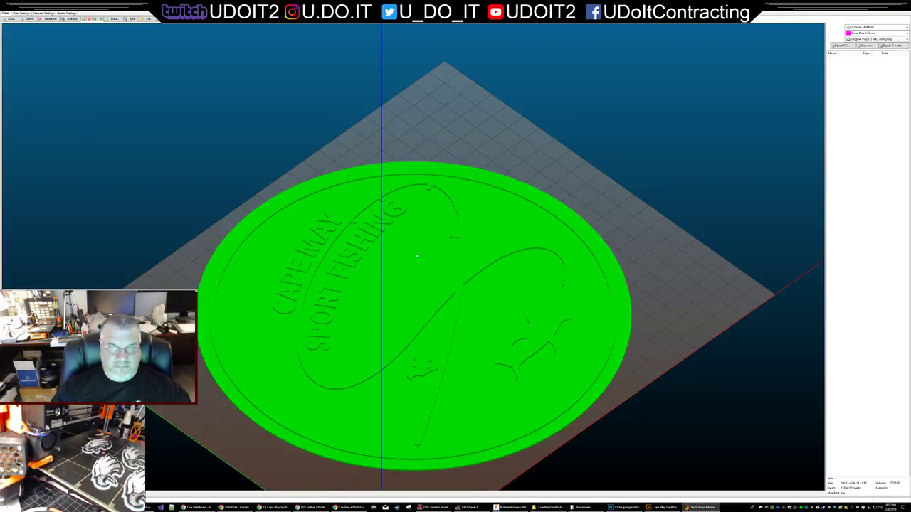
- Reduce the coin to 95% of its current size along both the X and Y axes
right_click(403, 246)
mouse_move(415, 292)
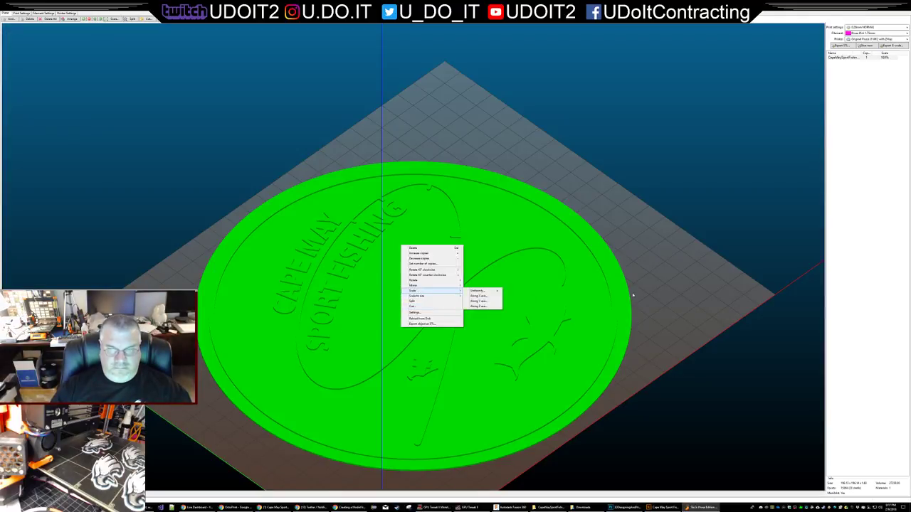
left_click(479, 296)
type("98")
key("Return")
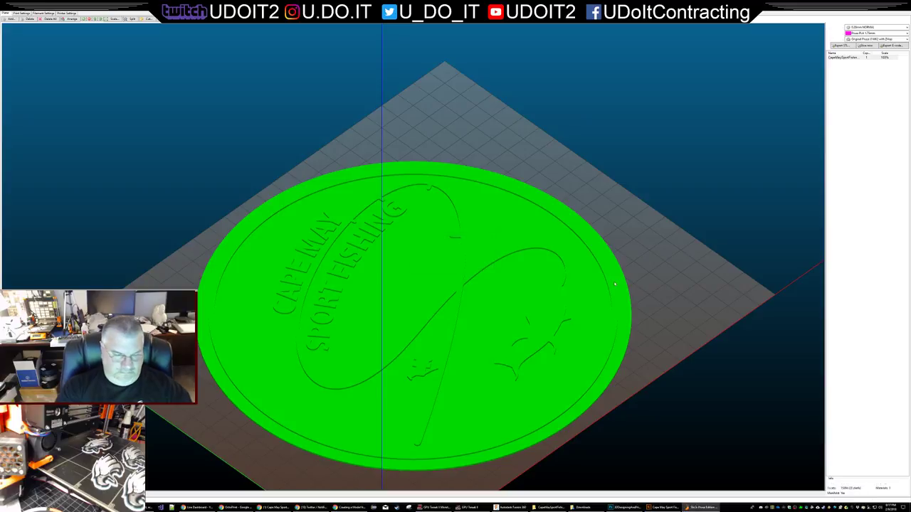
right_click(494, 302)
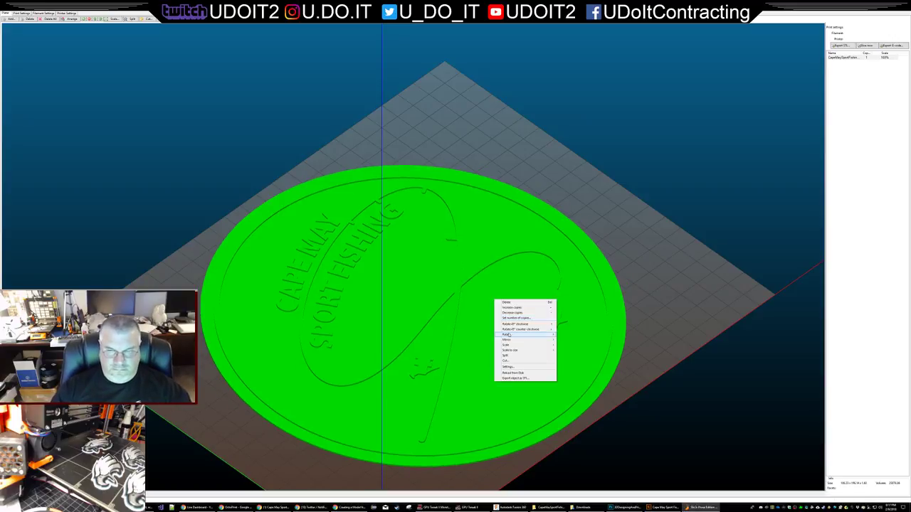
mouse_move(526, 345)
left_click(570, 355)
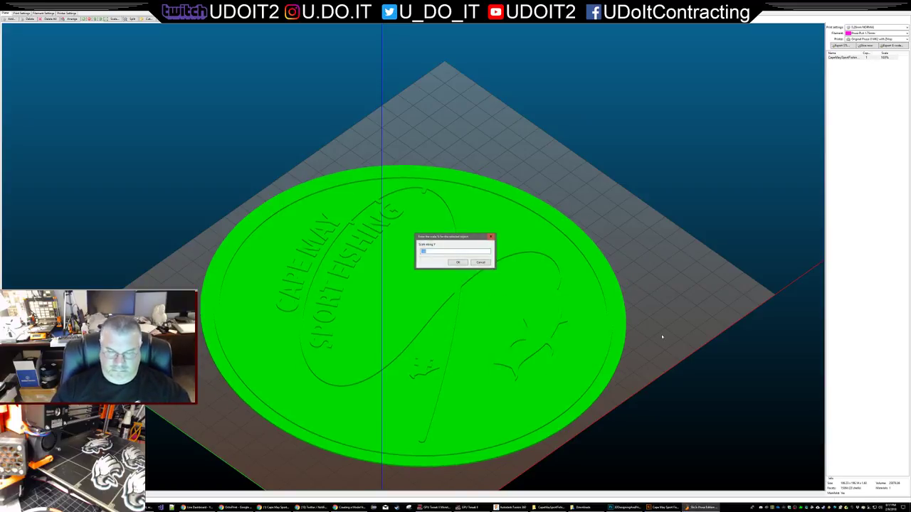
type("98")
key("Return")
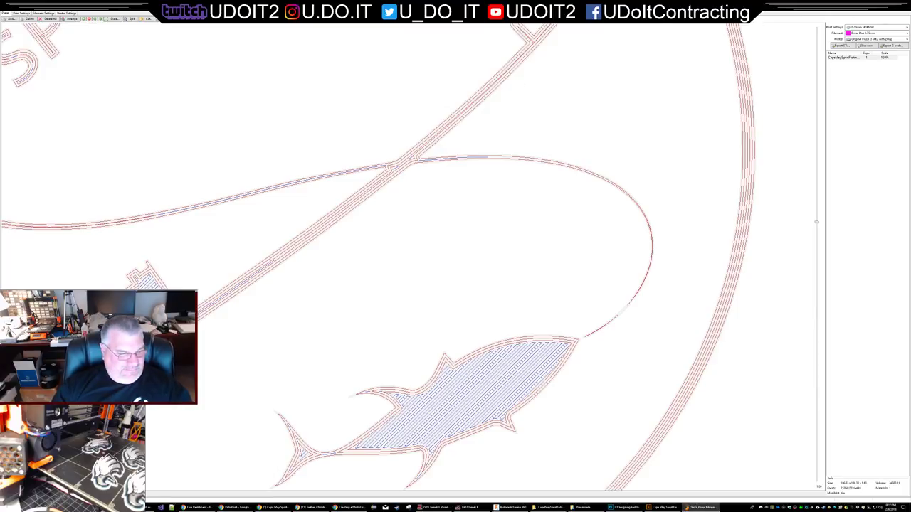
- Return to the 3D view and enlarge the coin to 105% of its current size along both the X and Y axes
key("ctrl+5")
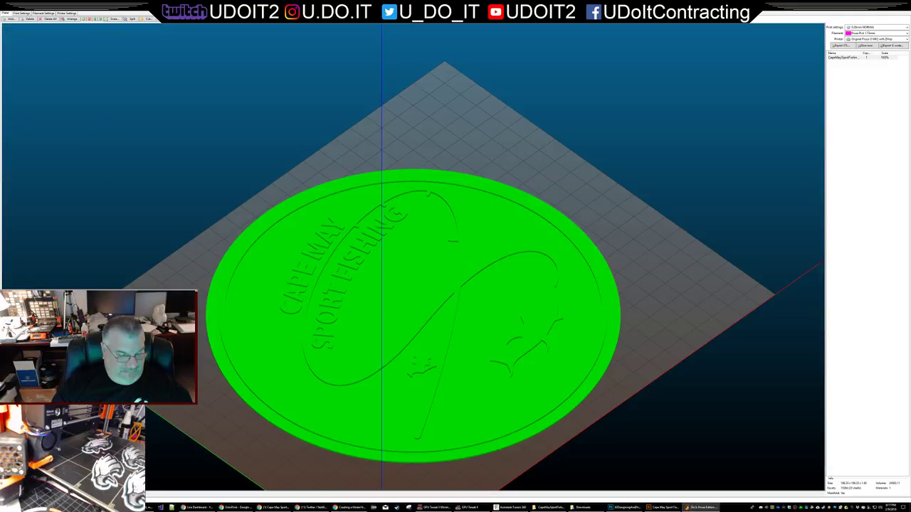
right_click(503, 299)
mouse_move(526, 346)
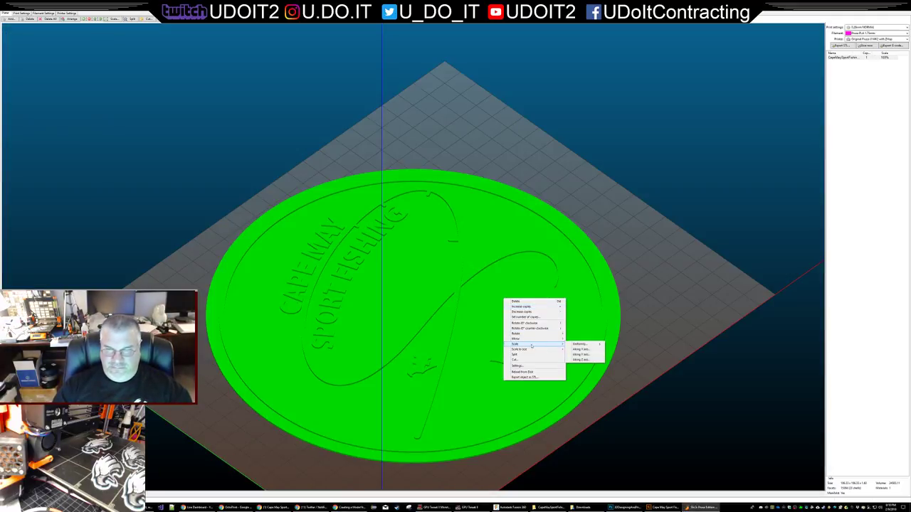
left_click(580, 345)
type("80")
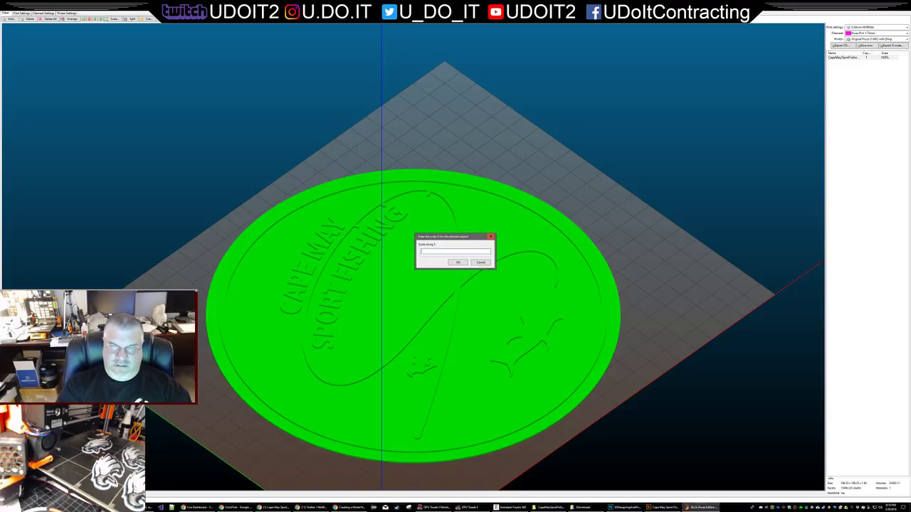
key("Return")
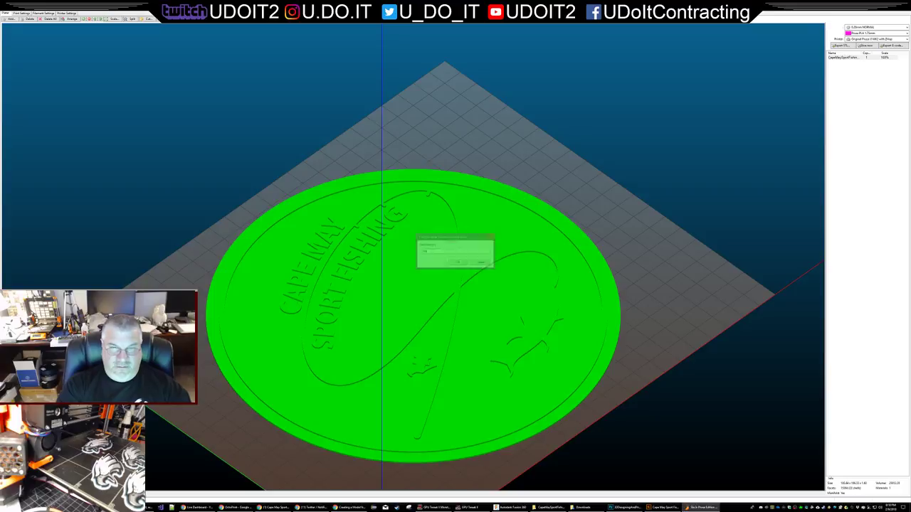
right_click(492, 263)
mouse_move(537, 305)
left_click(572, 316)
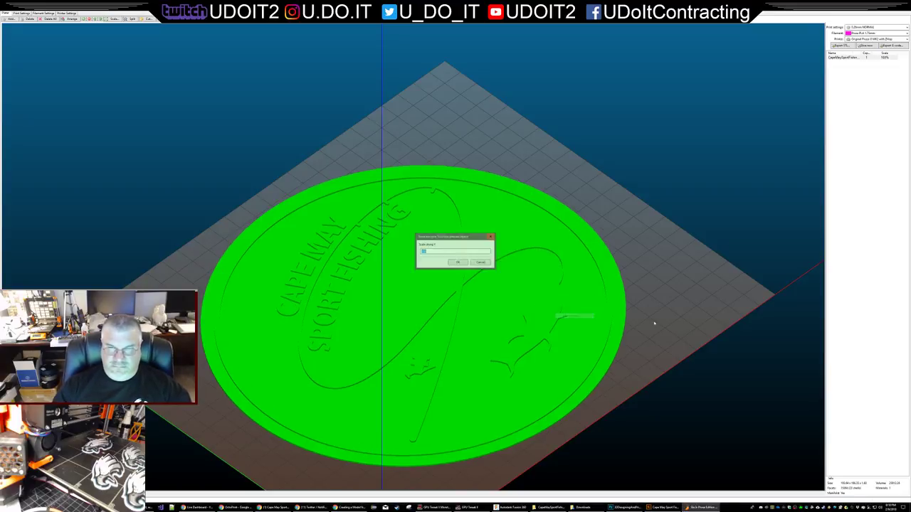
type("105")
key("Return")
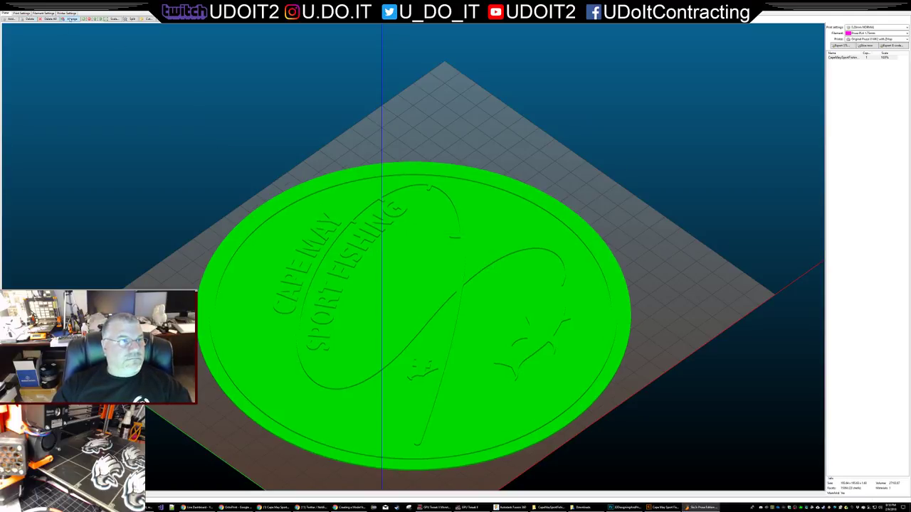
- Slice the coin and examine its layer preview, from the fishing line through the solid base layers up to the top layer
left_click(864, 45)
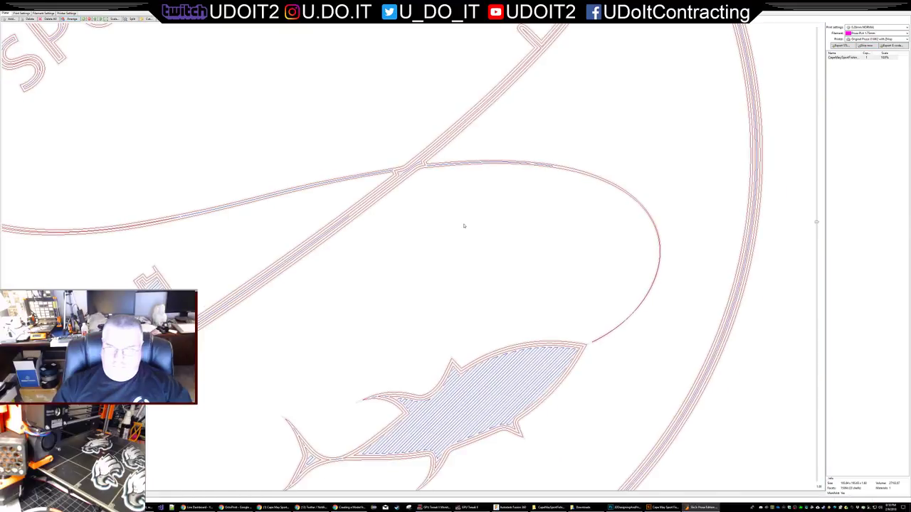
scroll(437, 270, "down", 2)
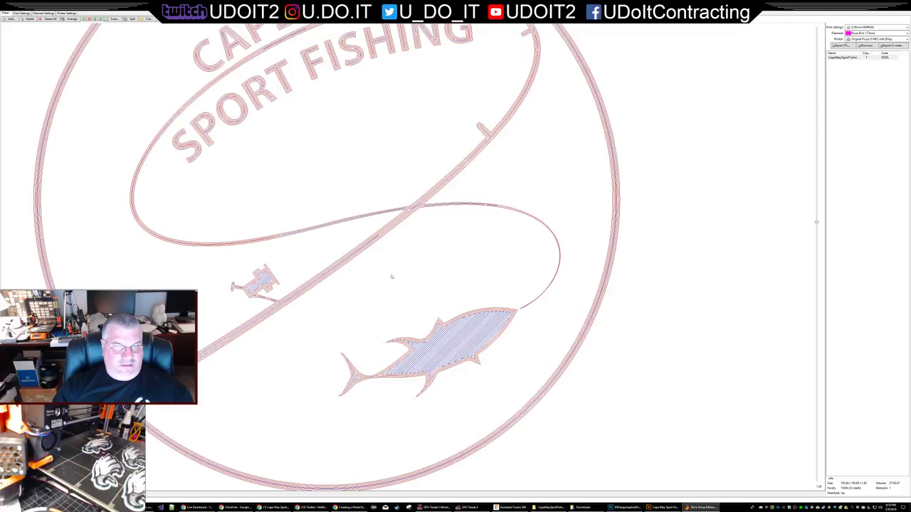
scroll(409, 278, "down", 2)
left_click_drag(817, 223, 816, 286)
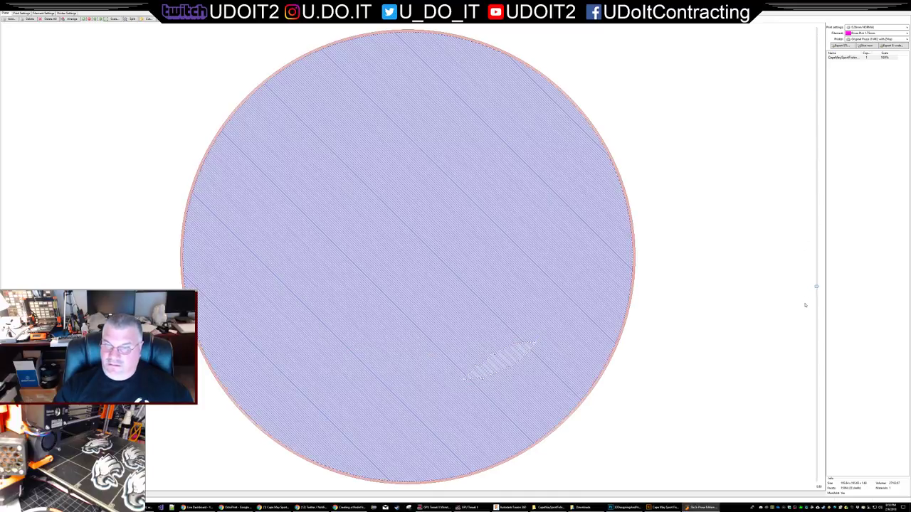
scroll(805, 321, "up", 10)
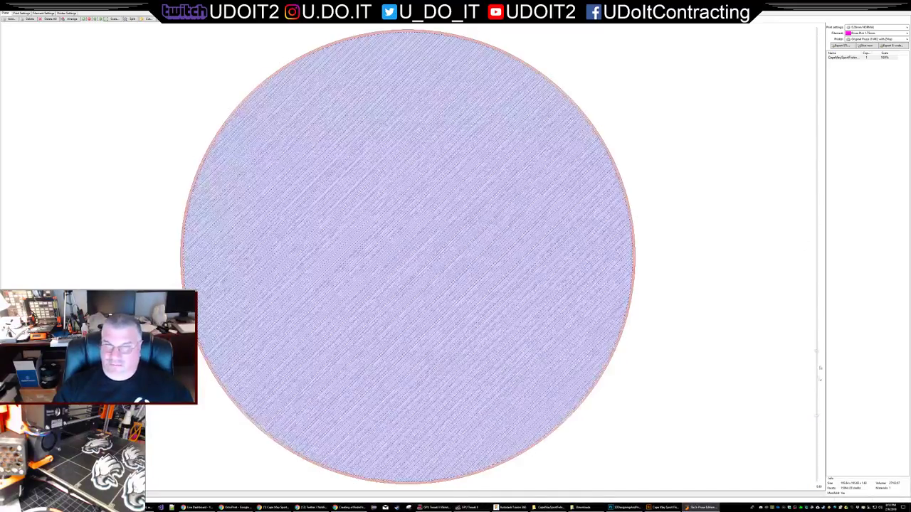
left_click_drag(816, 222, 816, 30)
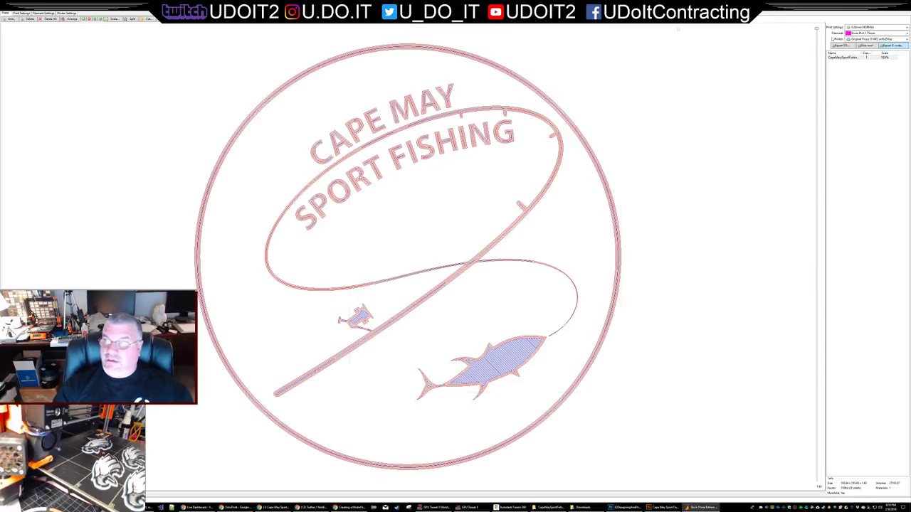
- Export the coin's G-code to the CapeMaySportFishing folder inside 3DPrinting, keeping the suggested file name
left_click(892, 45)
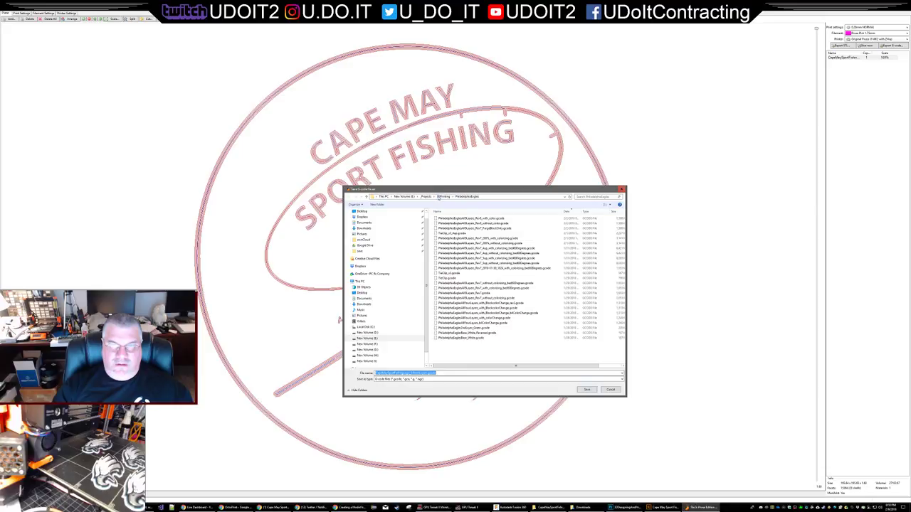
left_click(441, 197)
double_click(453, 253)
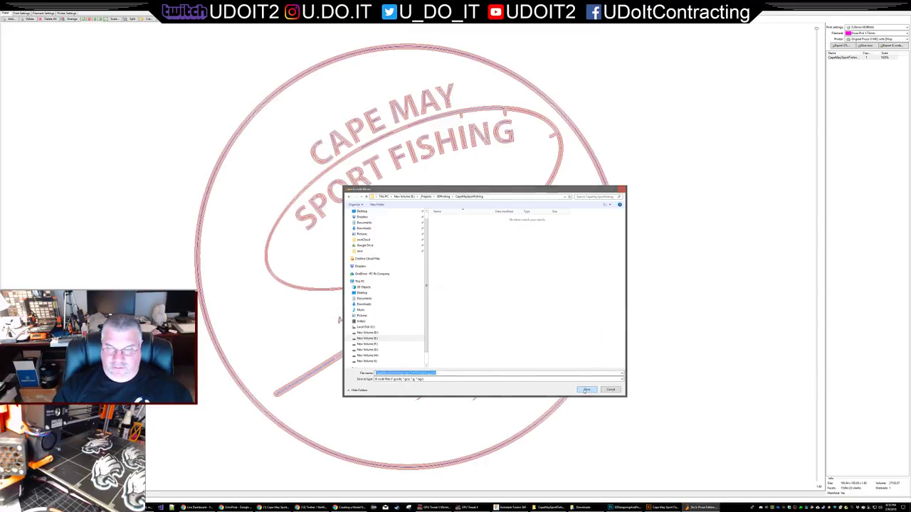
left_click(584, 391)
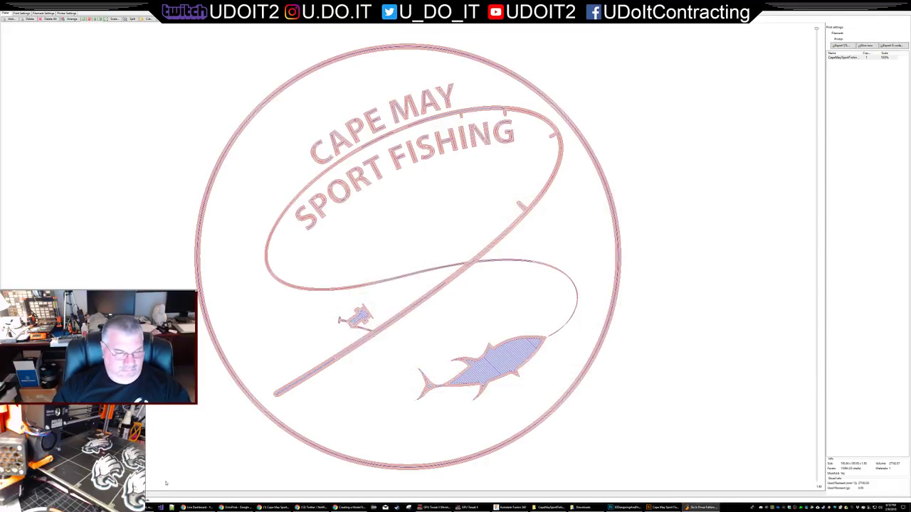
- Switch to the Prusa ColorPrint page in Chrome and load the exported CapeMaySportFishingLogo G-code from its File Explorer folder
key("alt+Tab")
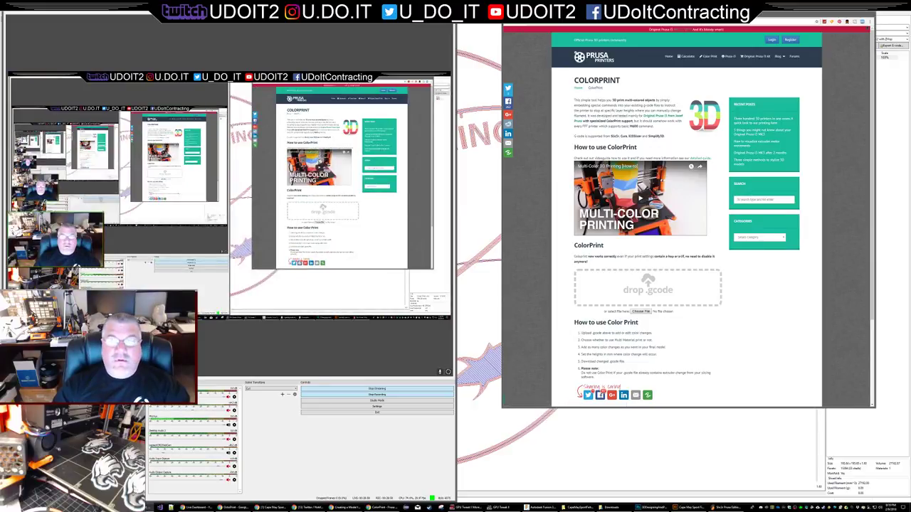
key("super+Down")
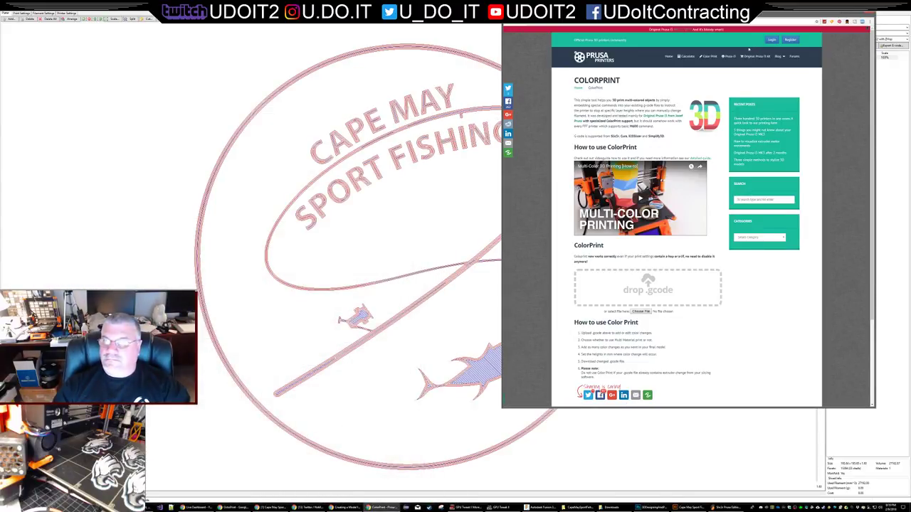
left_click(578, 507)
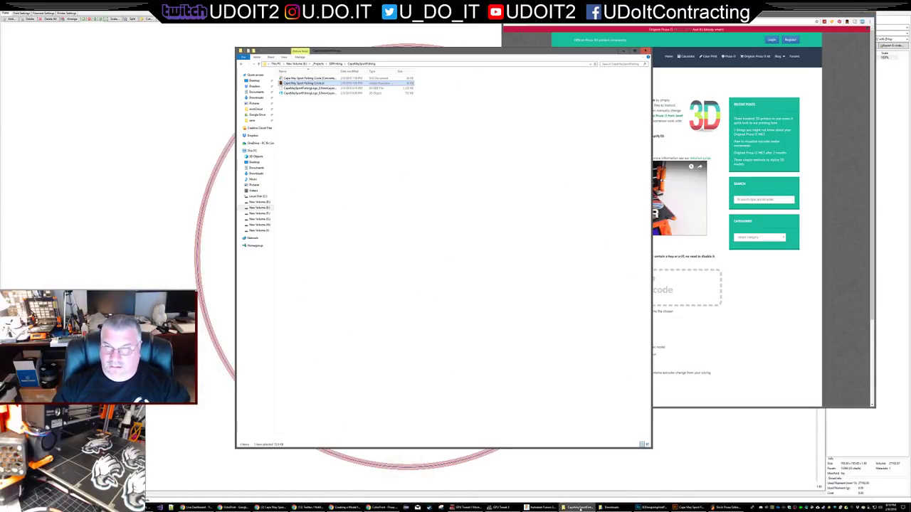
left_click_drag(361, 56, 194, 57)
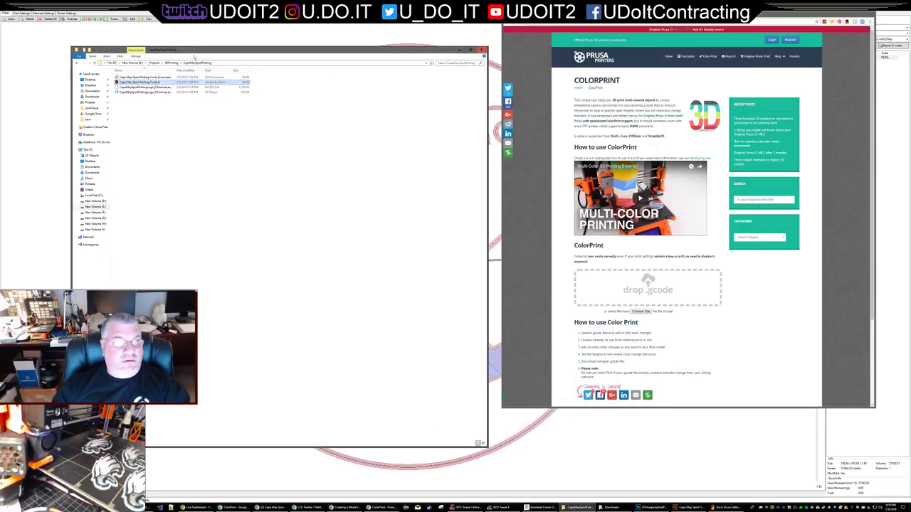
left_click(149, 86)
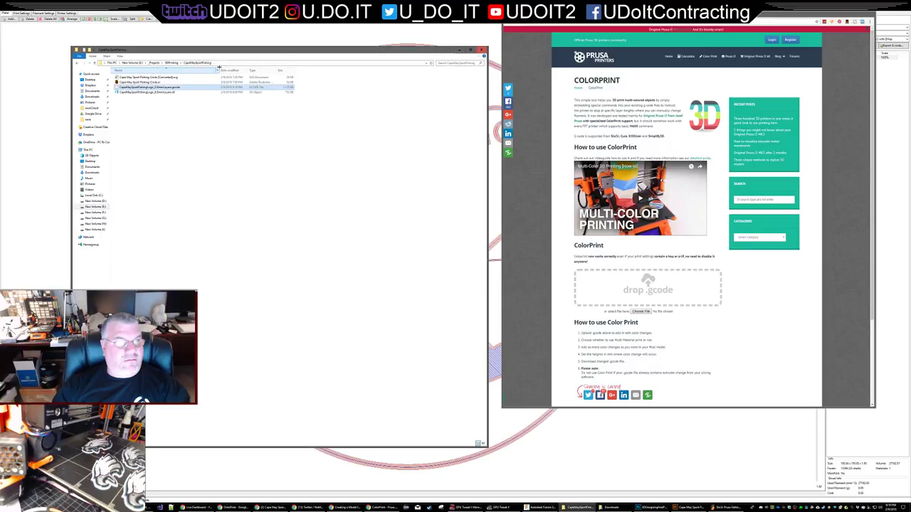
left_click_drag(223, 52, 287, 30)
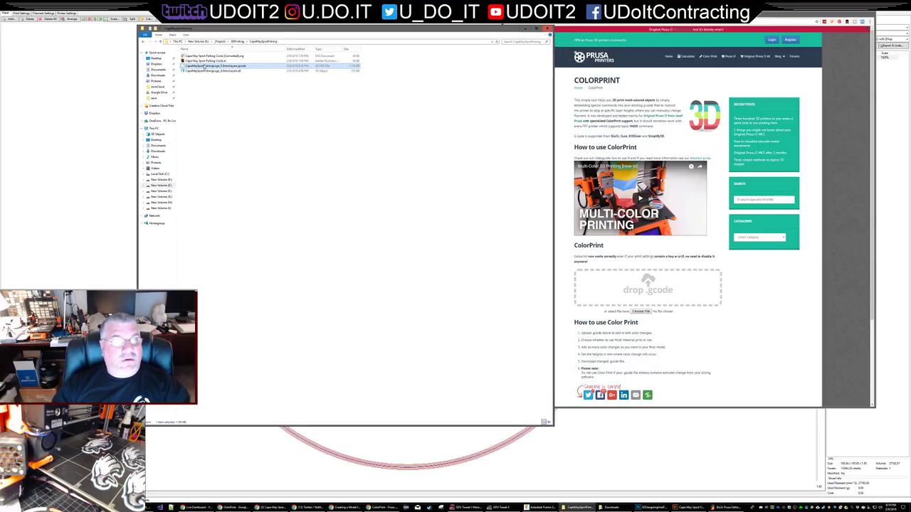
left_click_drag(214, 61, 662, 292)
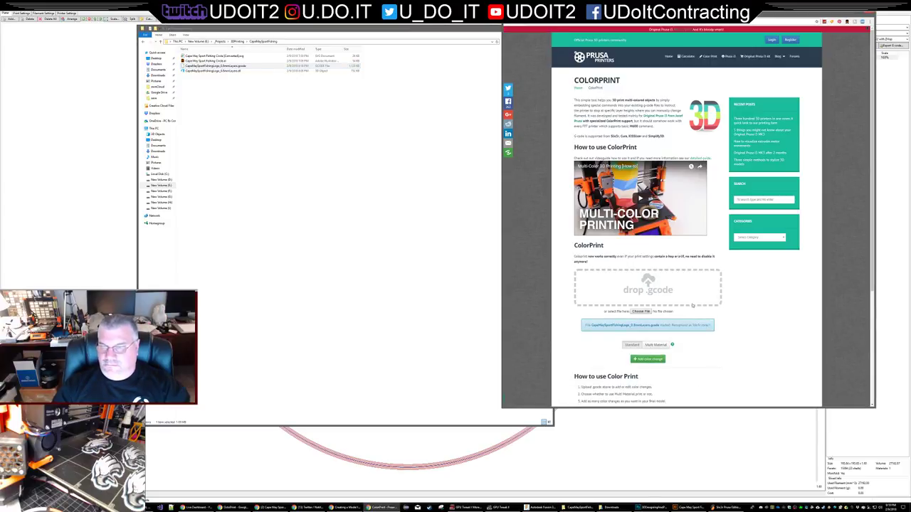
- Add one colour change to the loaded G-code in ColorPrint, discarding the extra second entry, and download the modified file
scroll(664, 294, "down", 3)
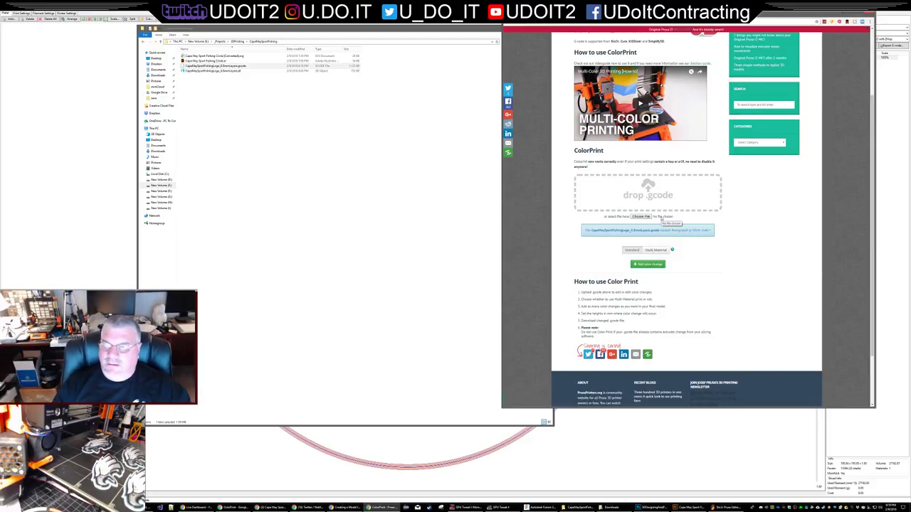
left_click(657, 264)
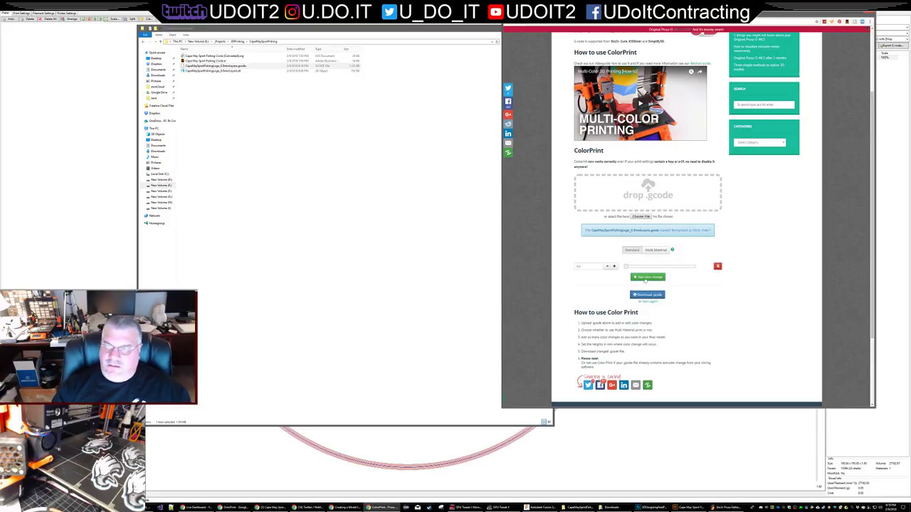
left_click(658, 278)
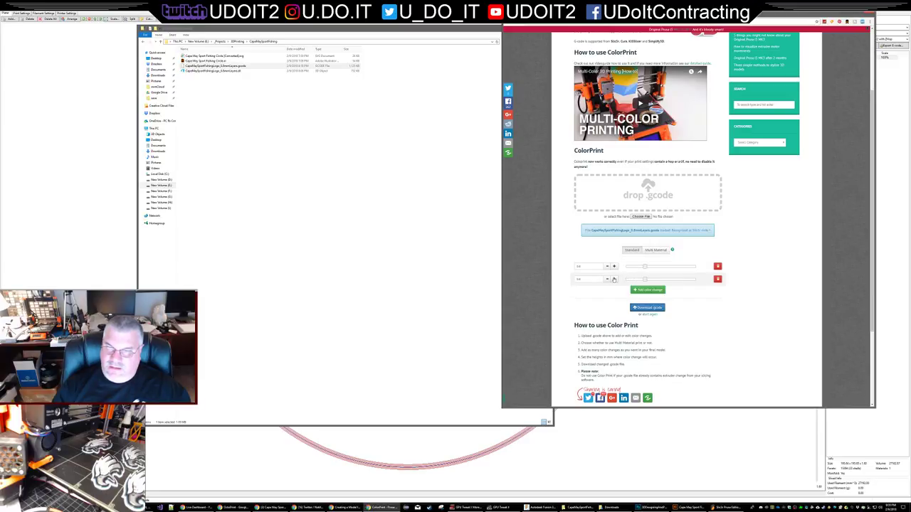
left_click(717, 279)
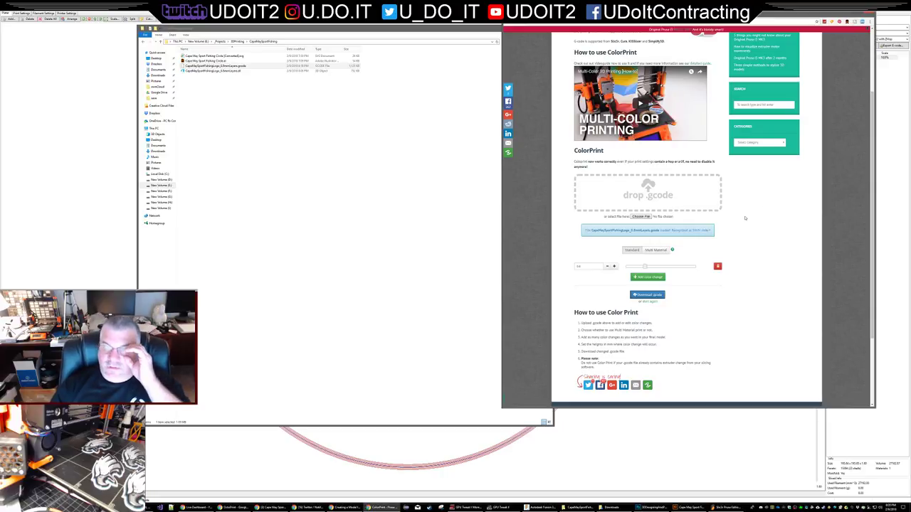
left_click(647, 295)
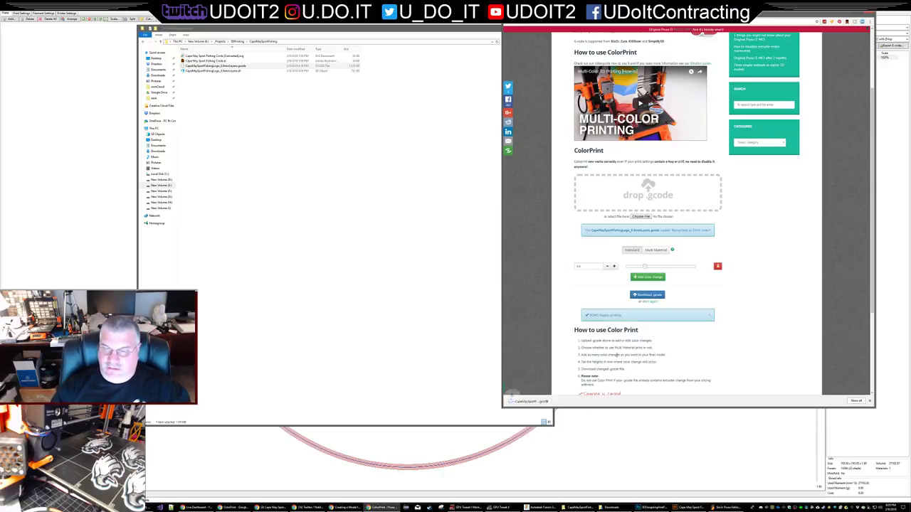
- Find the downloaded G-code in File Explorer, add the suffix _with_colorizing to its name and move it to the CapeMaySportFishing folder
left_click(553, 401)
left_click(575, 417)
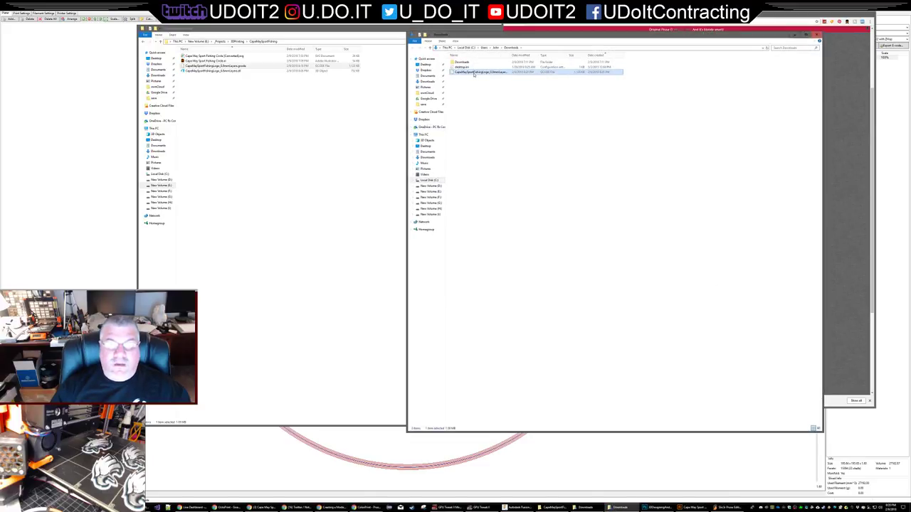
left_click(500, 74)
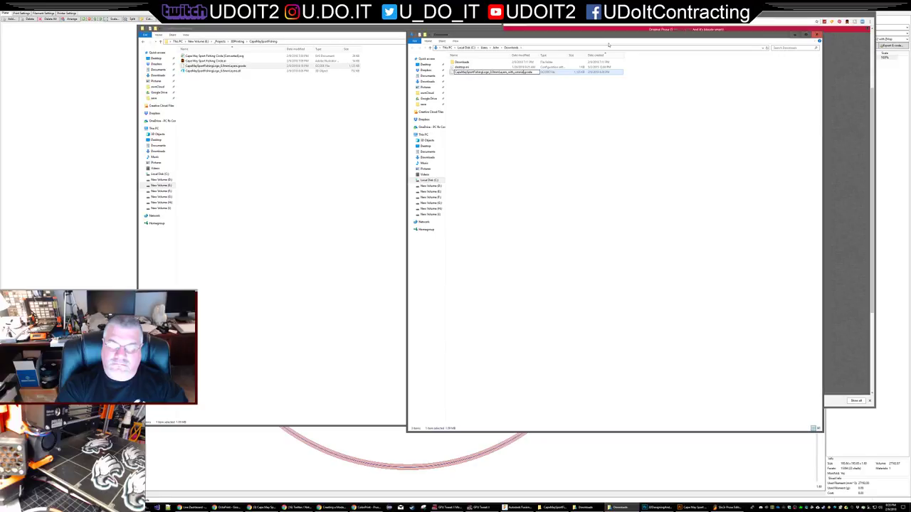
key("Return")
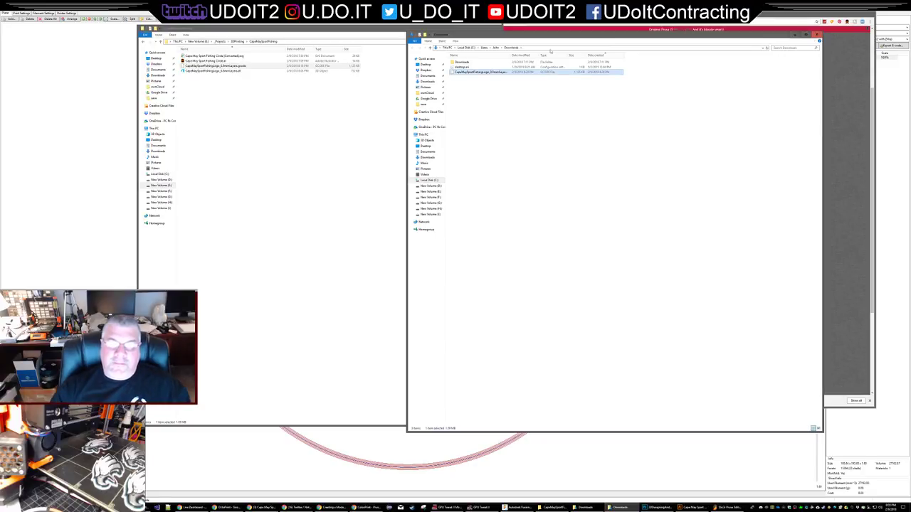
left_click_drag(471, 74, 244, 95)
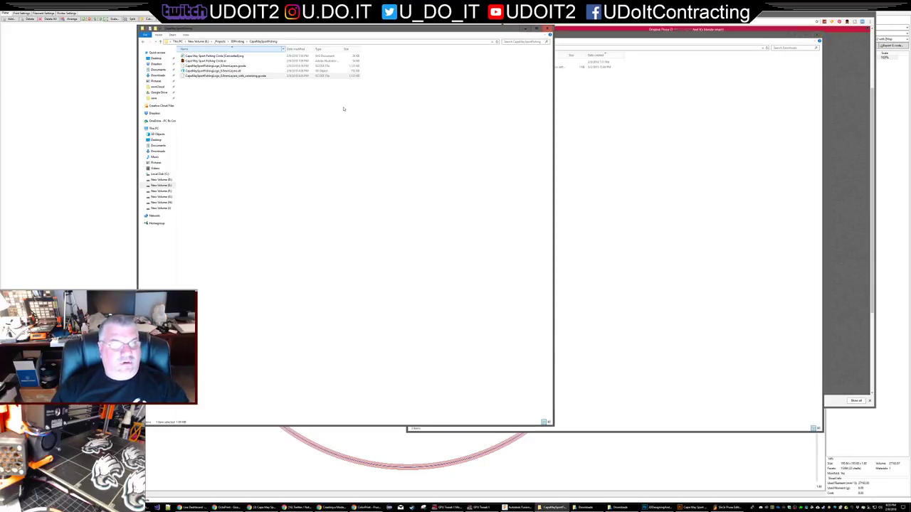
- Switch to Facebook in Chrome and look through the Cape May Sport Fishing group's discussion posts, returning to OctoPrint
left_click(227, 507)
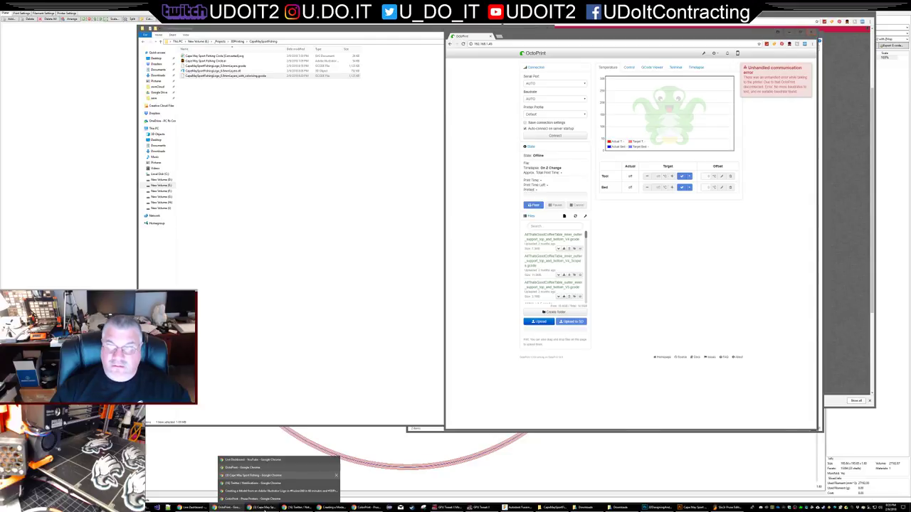
left_click(263, 507)
left_click(713, 187)
scroll(710, 210, "down", 5)
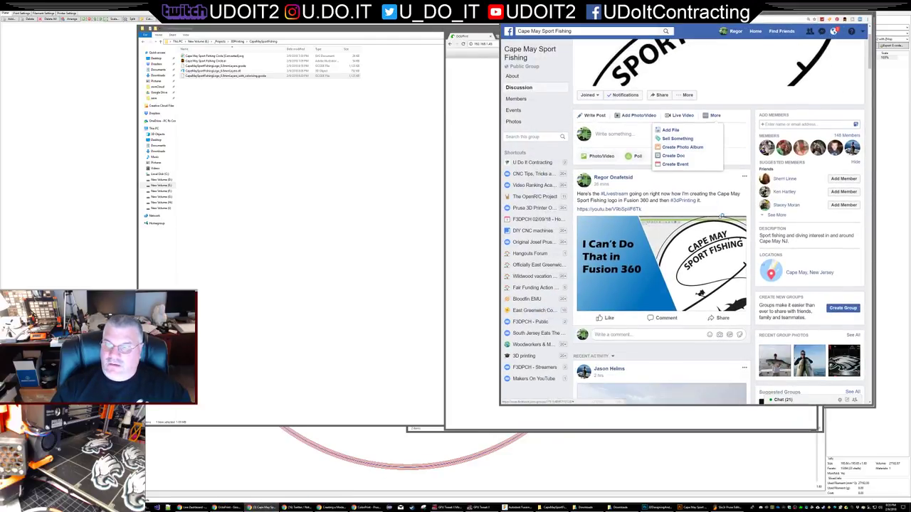
scroll(728, 223, "down", 5)
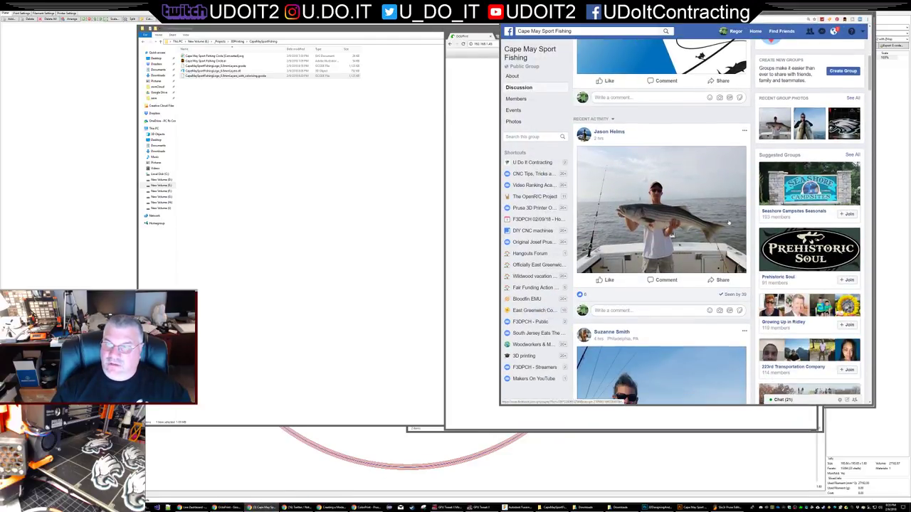
scroll(728, 225, "down", 5)
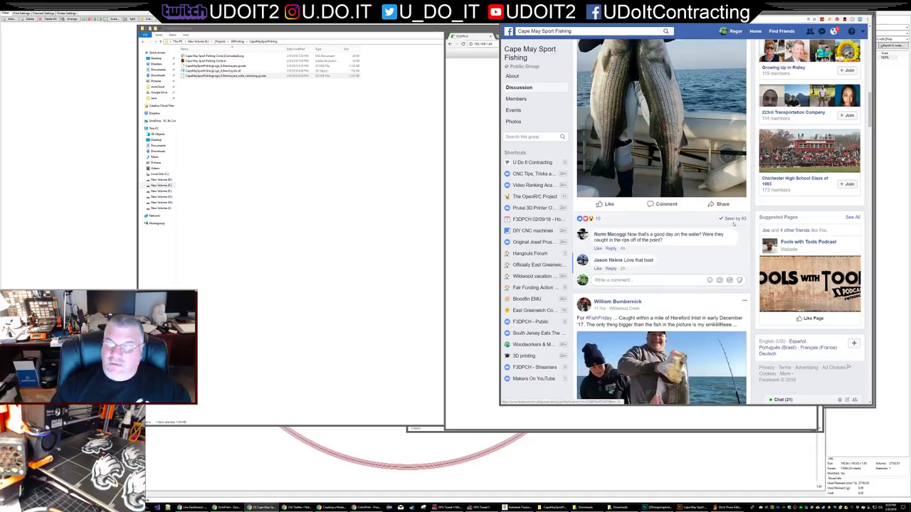
scroll(731, 227, "down", 3)
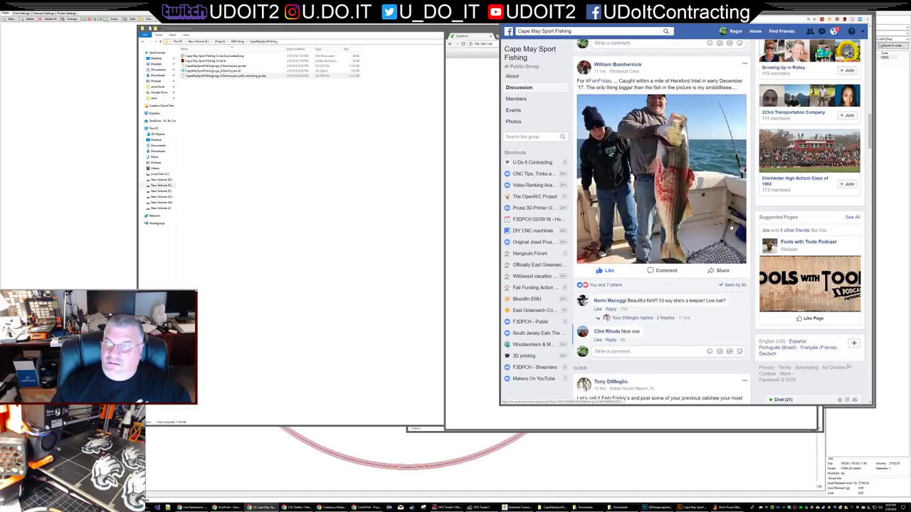
scroll(727, 224, "up", 5)
scroll(725, 222, "up", 15)
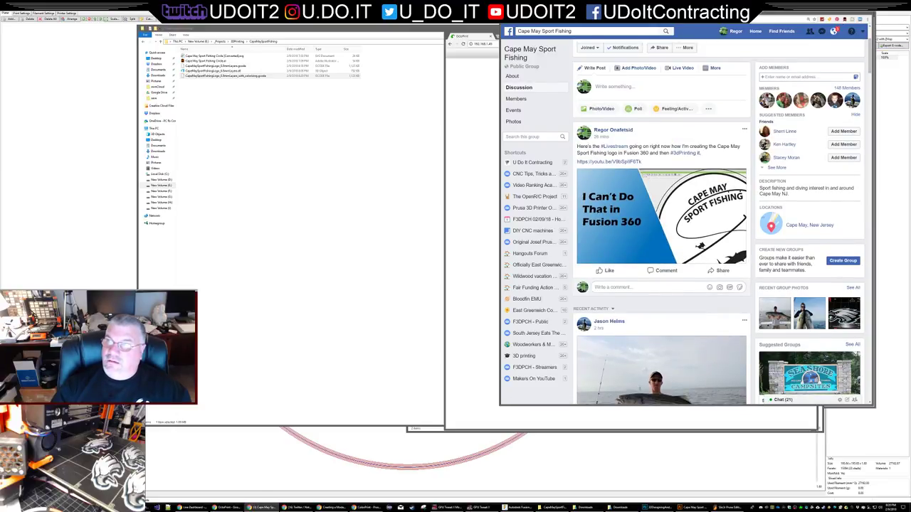
key("alt+Tab")
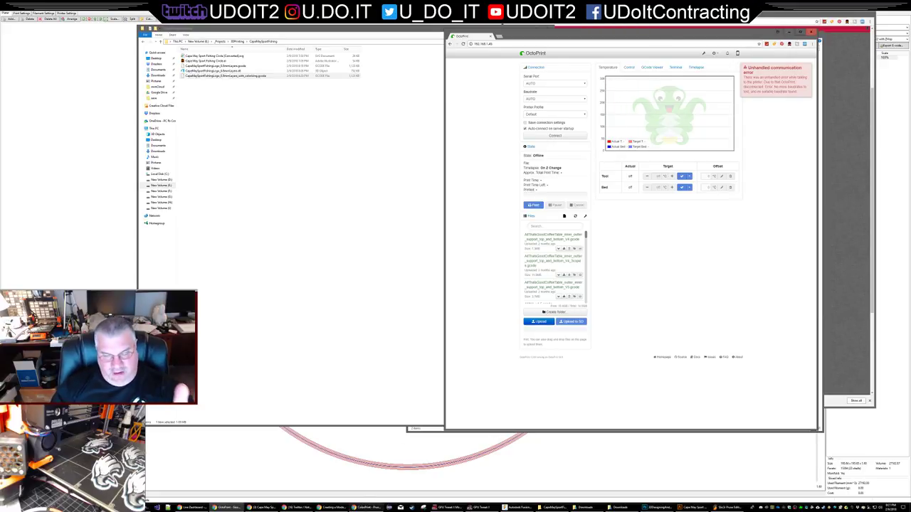
- Open the F3DPCH - Public Facebook group in its own window, look at its recent stream post, and return to OctoPrint
mouse_move(257, 507)
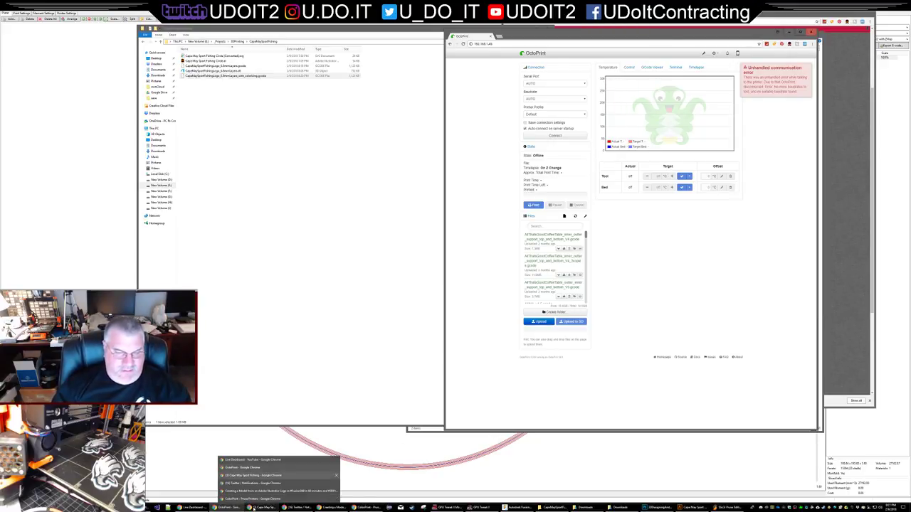
left_click(253, 475)
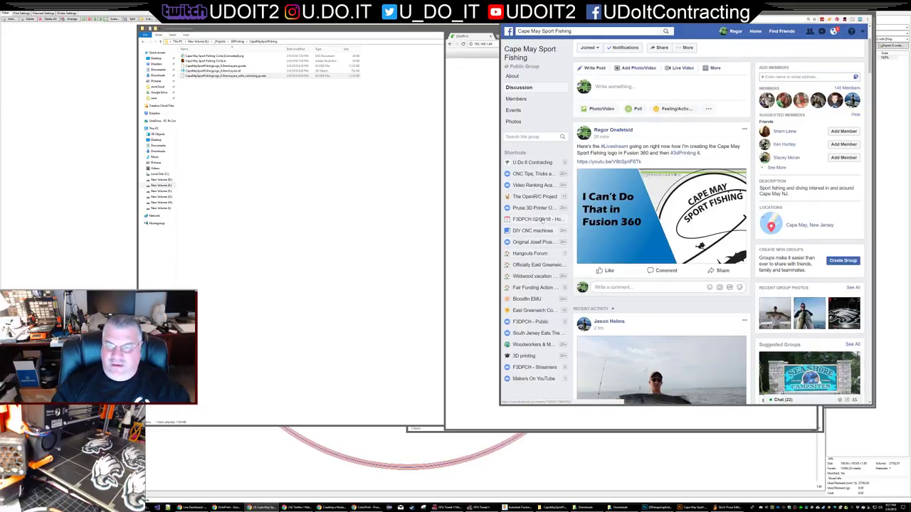
left_click(530, 324)
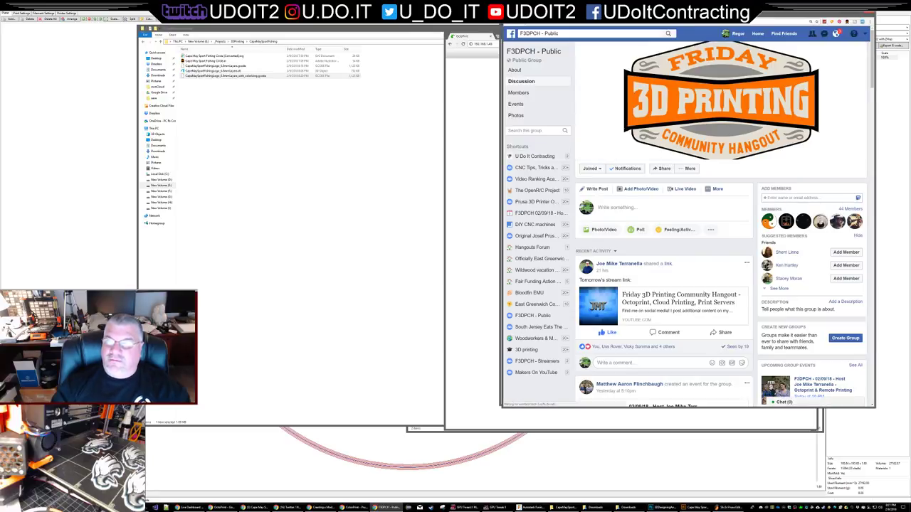
left_click_drag(644, 25, 587, 21)
scroll(596, 187, "down", 1)
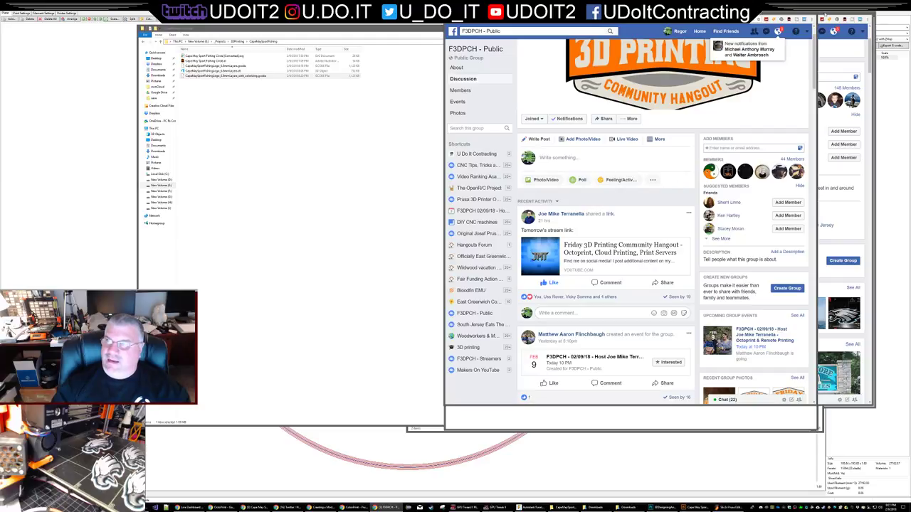
left_click(785, 19)
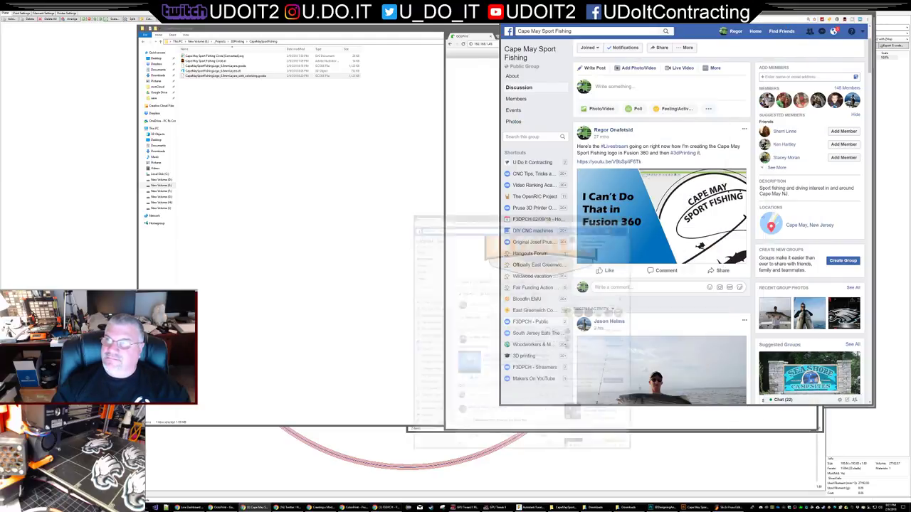
left_click(845, 16)
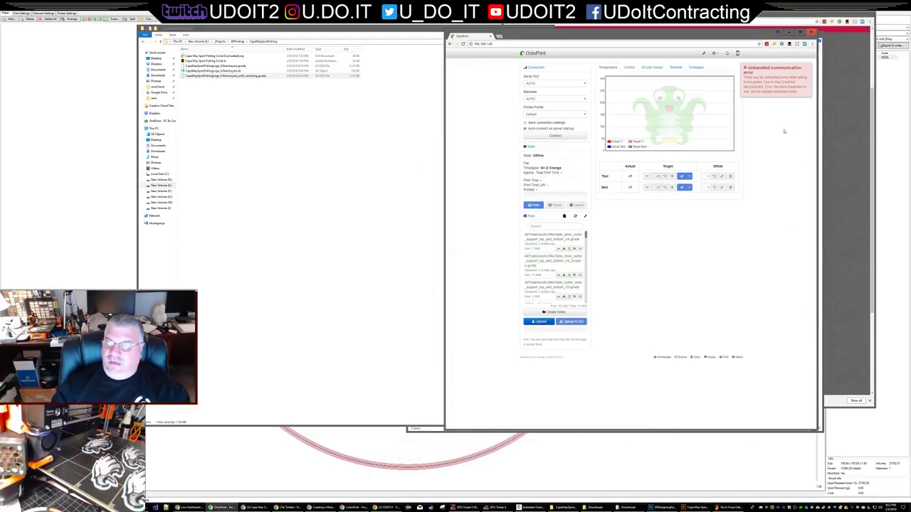
- Try to connect OctoPrint to the printer and upload the _with_colorizing G-code from the CapeMaySportFishing folder inside 3DPrinting
left_click(565, 137)
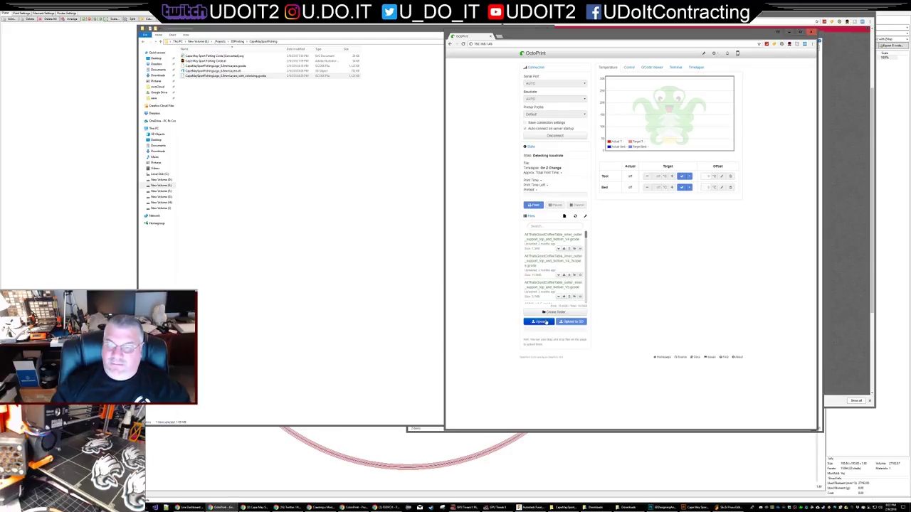
left_click(539, 322)
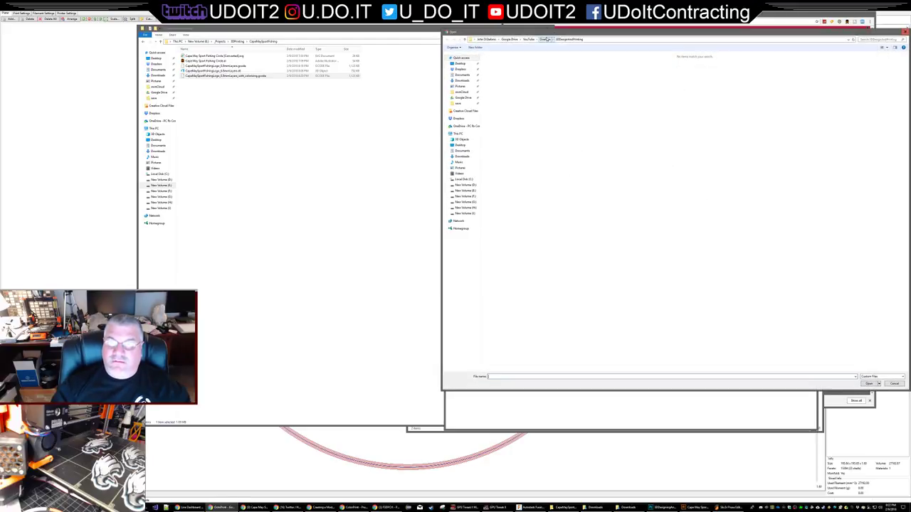
left_click(465, 190)
double_click(504, 61)
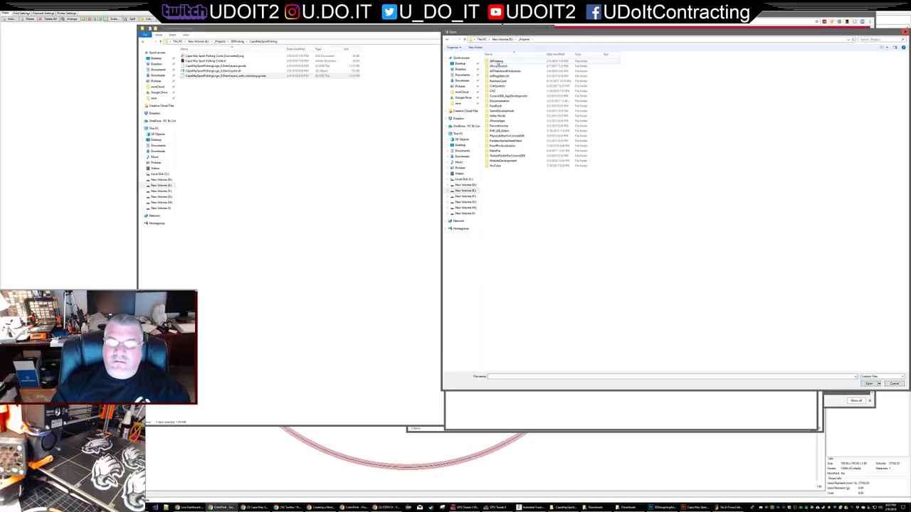
double_click(501, 61)
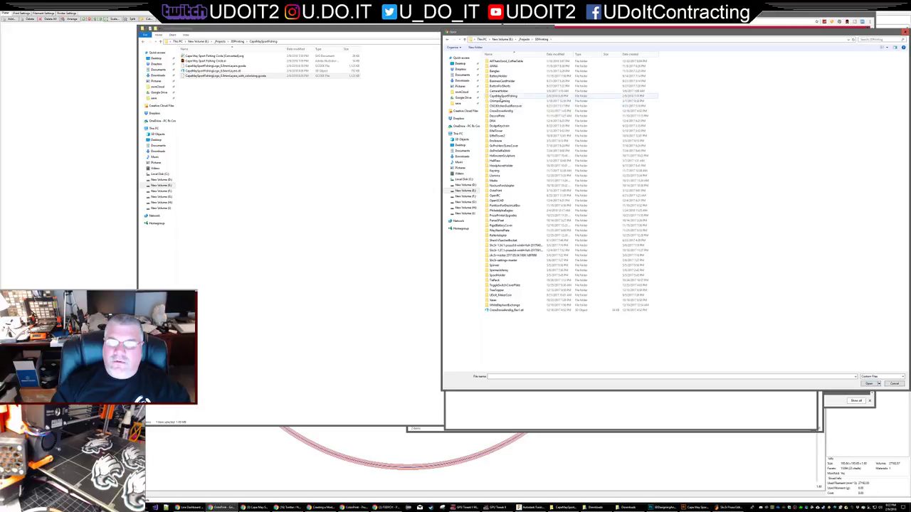
double_click(502, 96)
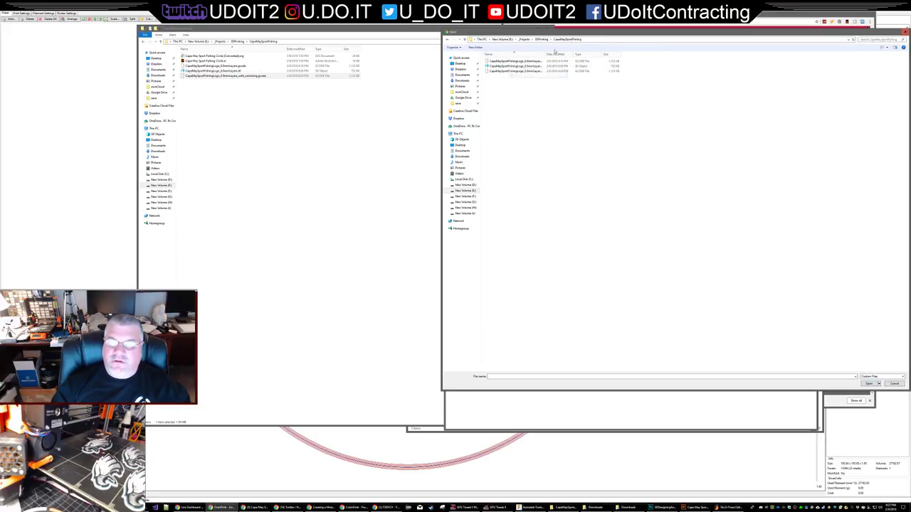
double_click(546, 55)
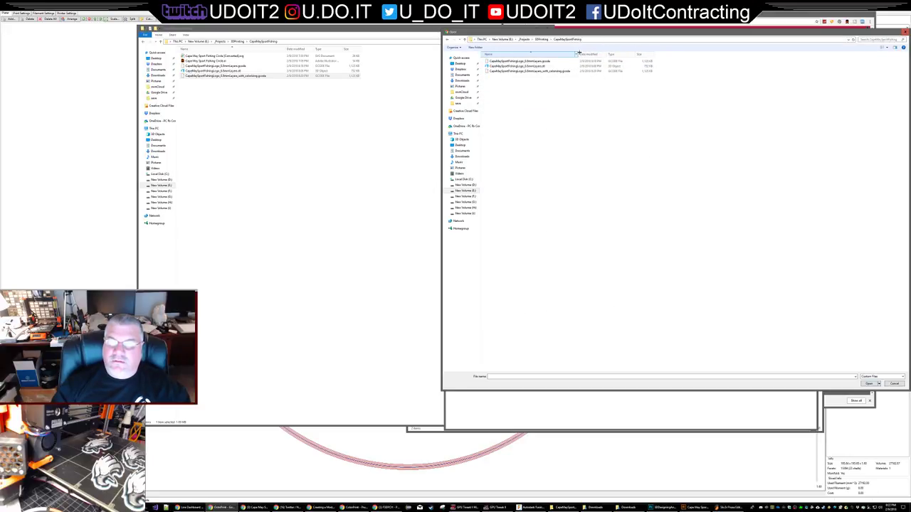
double_click(549, 72)
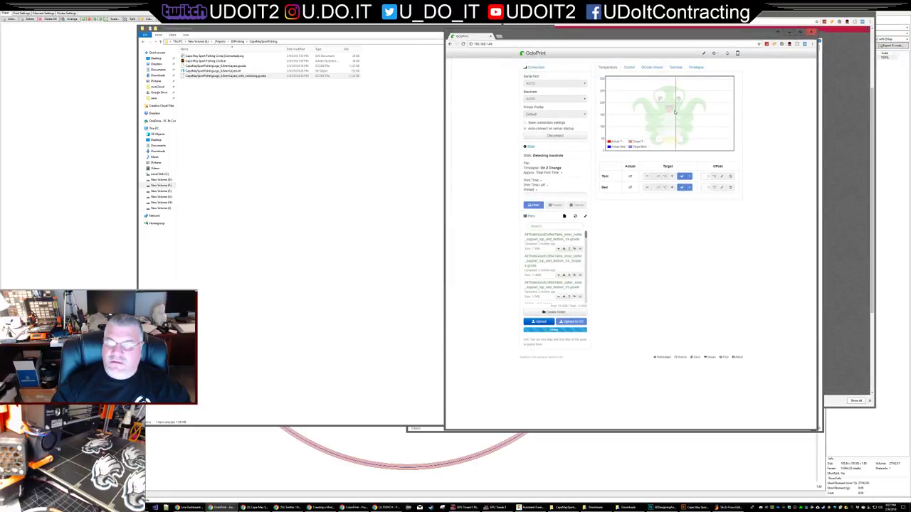
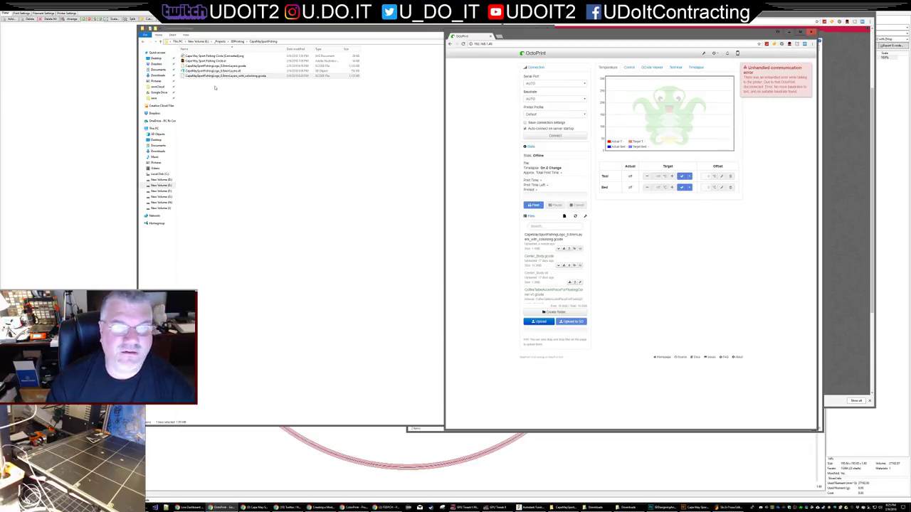
- Reconnect OctoPrint to the printer and start printing the uploaded _with_colorizing G-code, dismissing the notifications
left_click(570, 135)
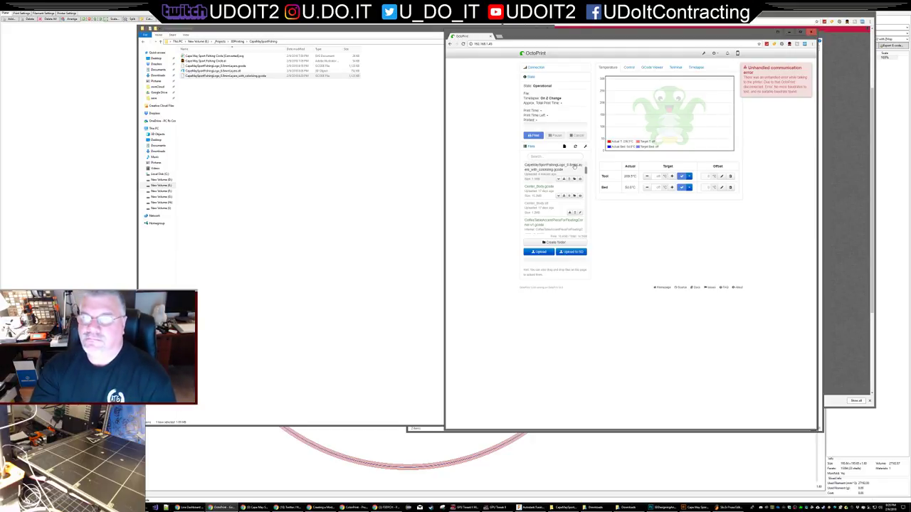
left_click(550, 168)
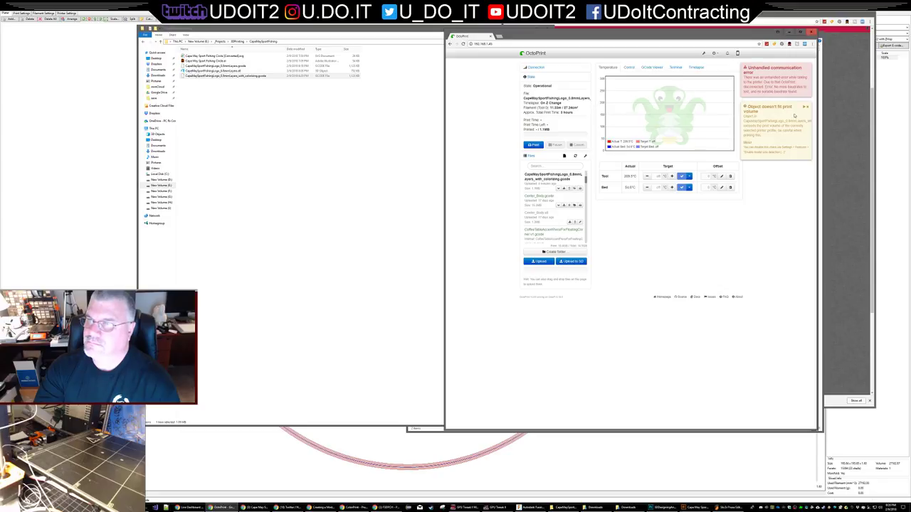
left_click(806, 107)
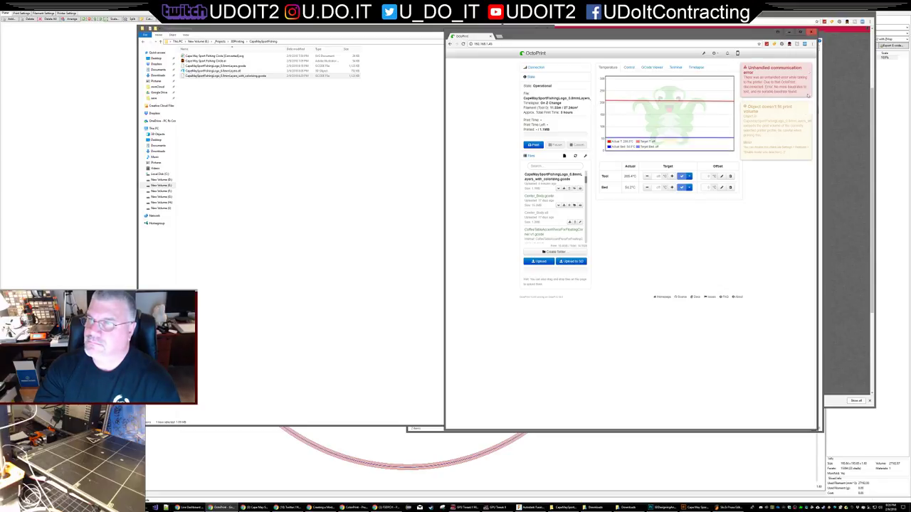
left_click(806, 68)
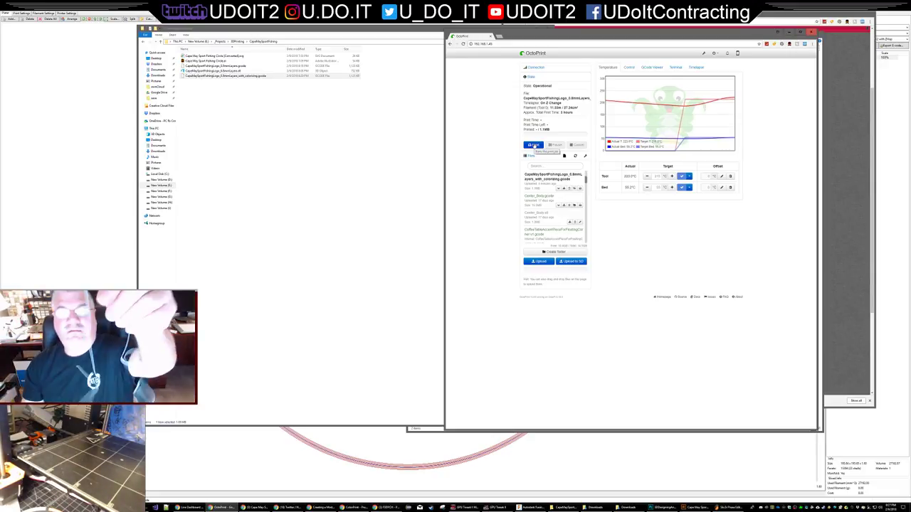
left_click(535, 145)
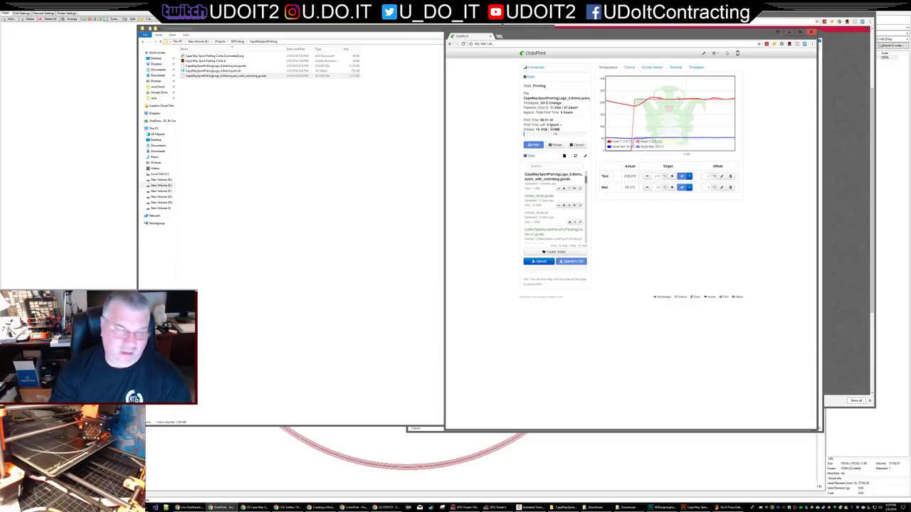
- Switch to OBS Studio and add a scene named 3D Designing 4k OctoPrint Camera
key("alt+Tab")
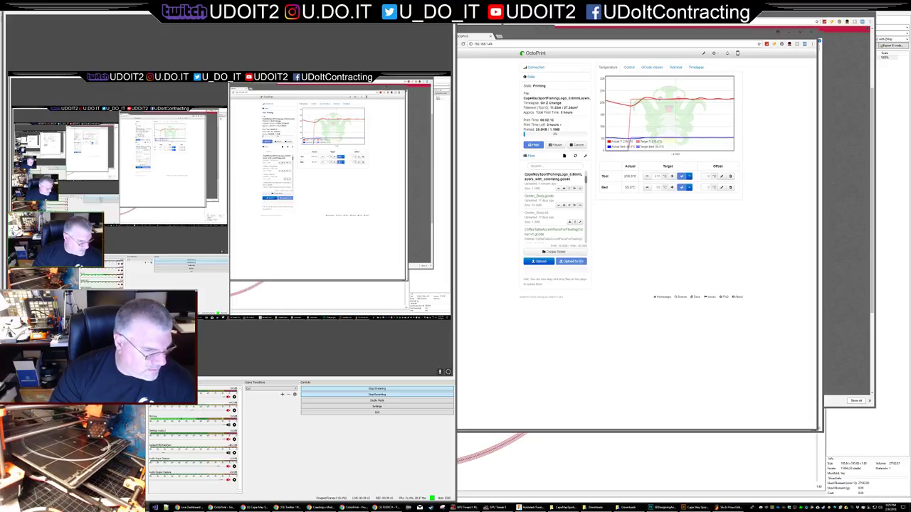
left_click(201, 254)
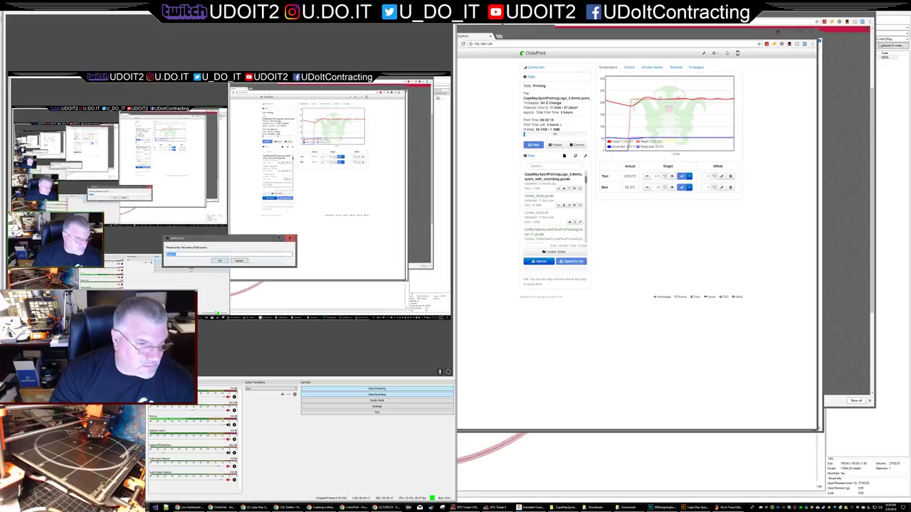
key("BackSpace")
type("3D Designing")
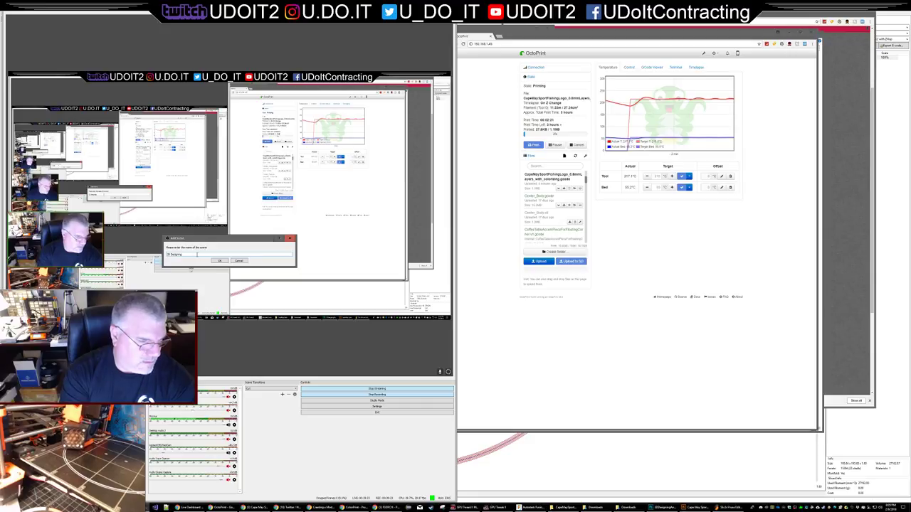
type(" #1")
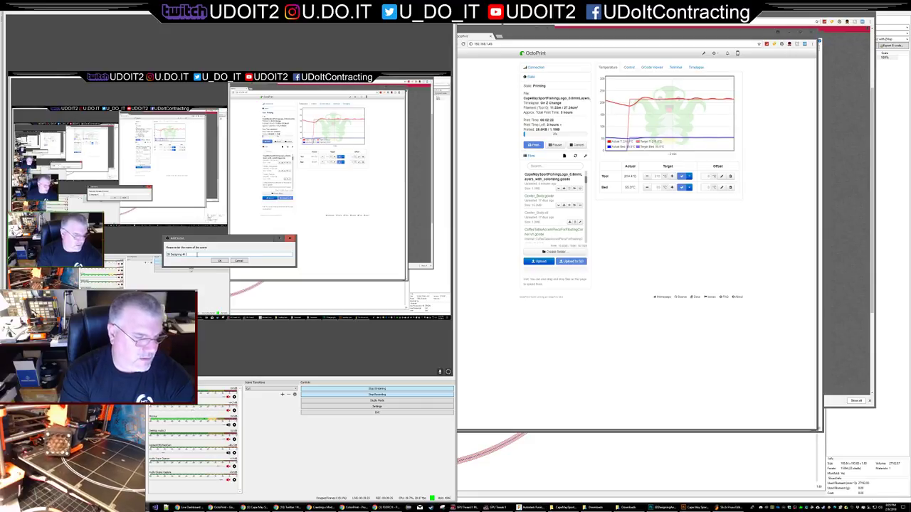
type(" CG")
type("Print Camera")
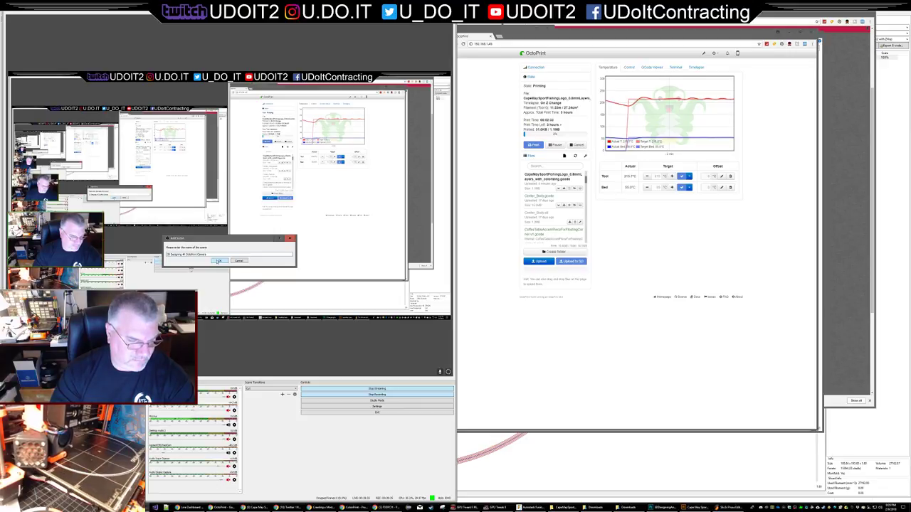
left_click(218, 261)
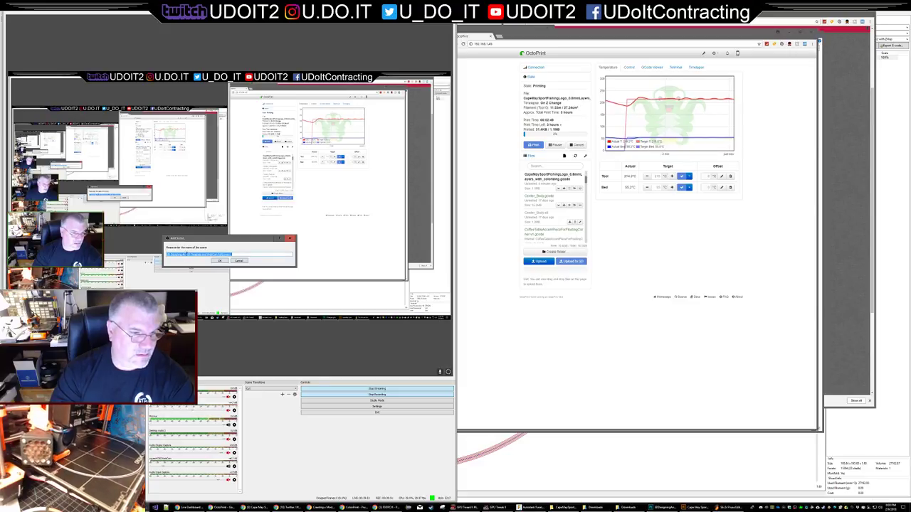
- Name the next OBS scene 3D Designing 4k with OctoPrintCamera and accept it
type("3D Designing 4h w/8 (t)")
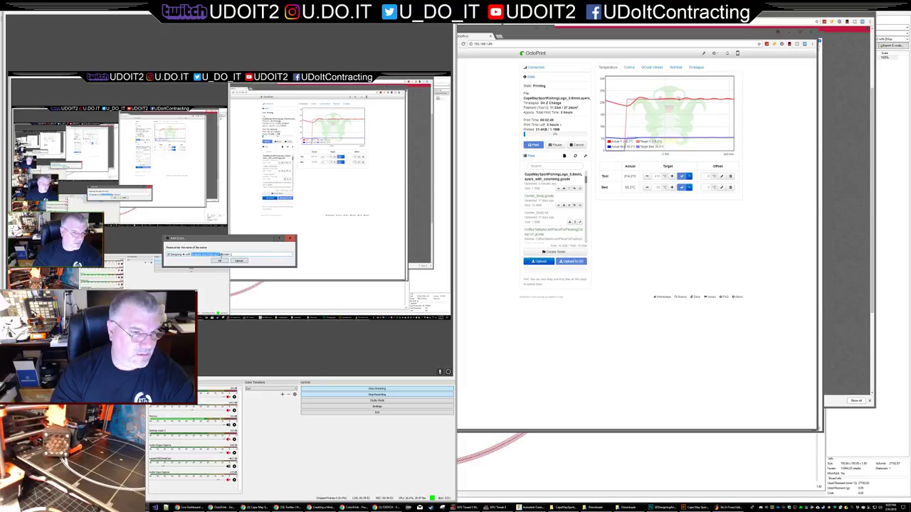
type("ctoPrintCamera")
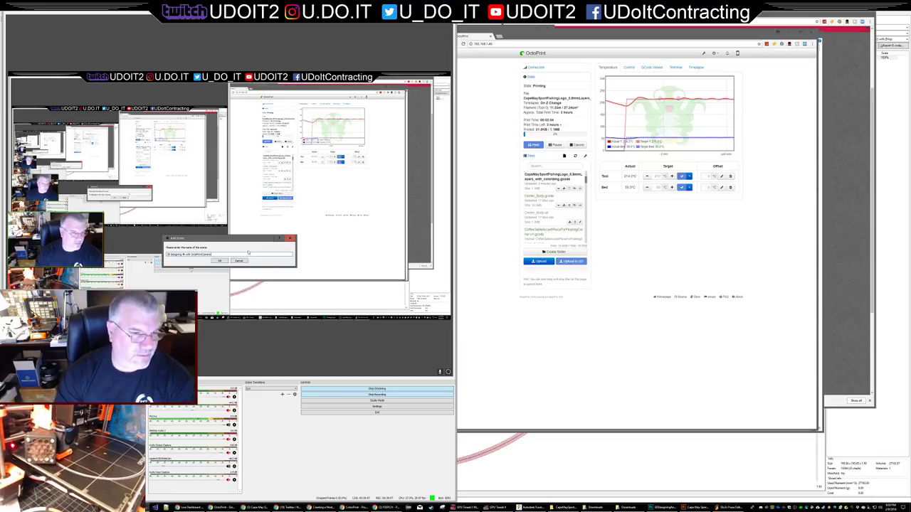
left_click(218, 261)
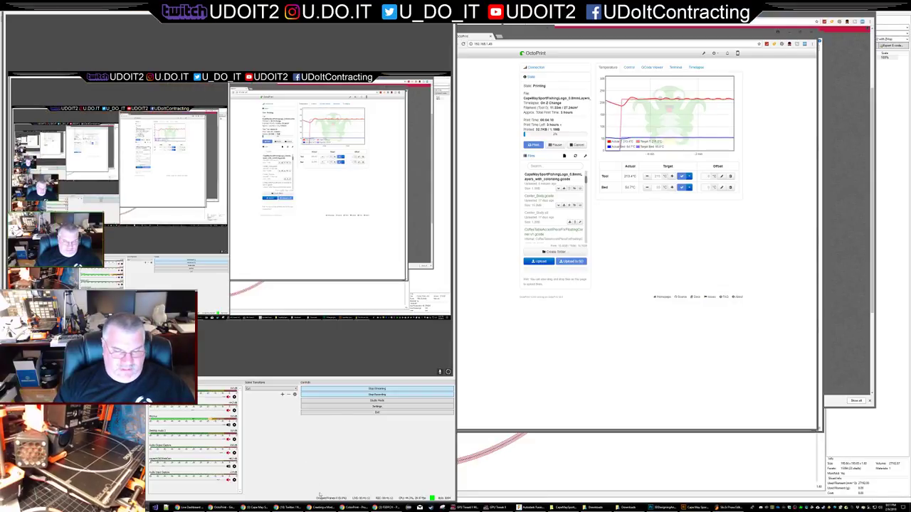
- Switch to the Cape May Sport Fishing Facebook group in Chrome, look at its cover logo, and return to the previous window
left_click(254, 507)
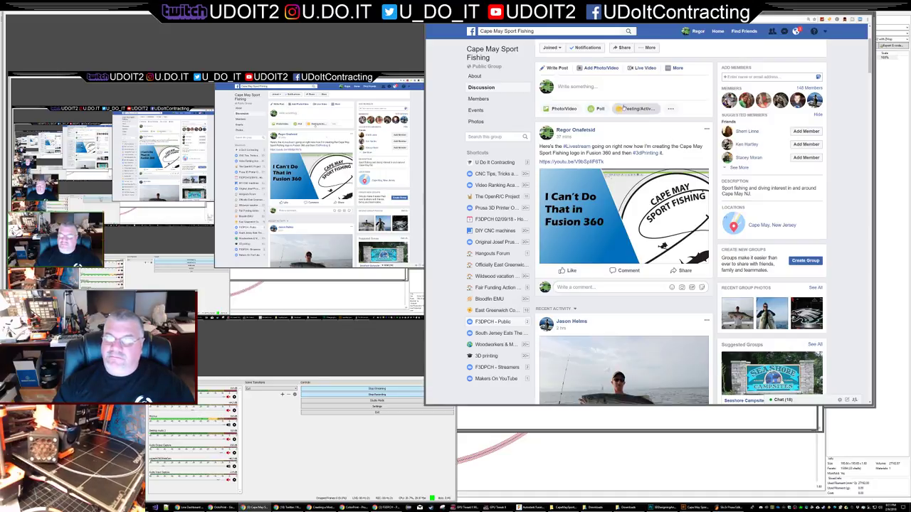
scroll(662, 128, "up", 2)
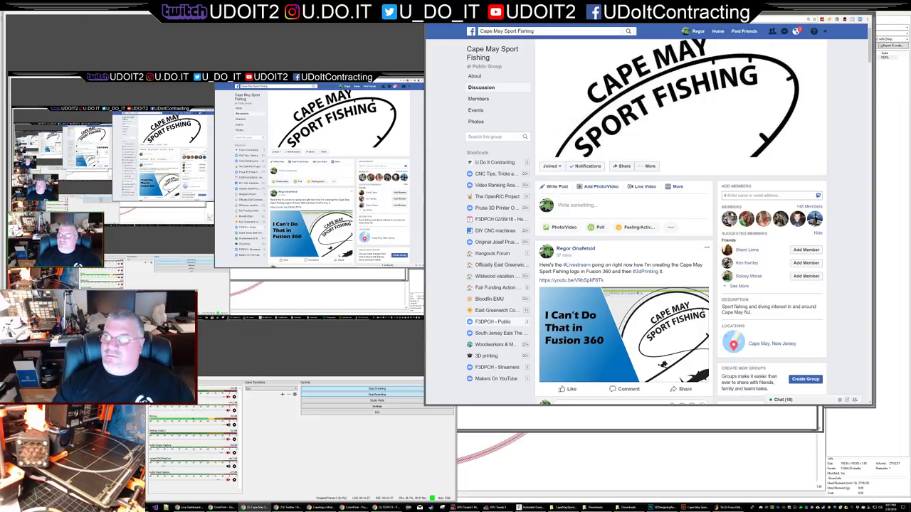
key("alt+Tab")
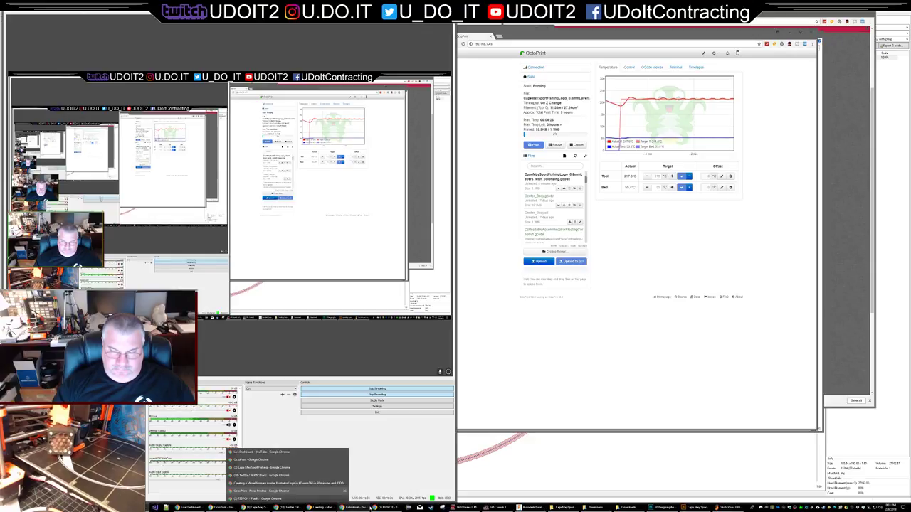
- Switch to Slic3r and examine the sliced toolpaths of the thin fishing line near the fish's mouth
mouse_move(528, 508)
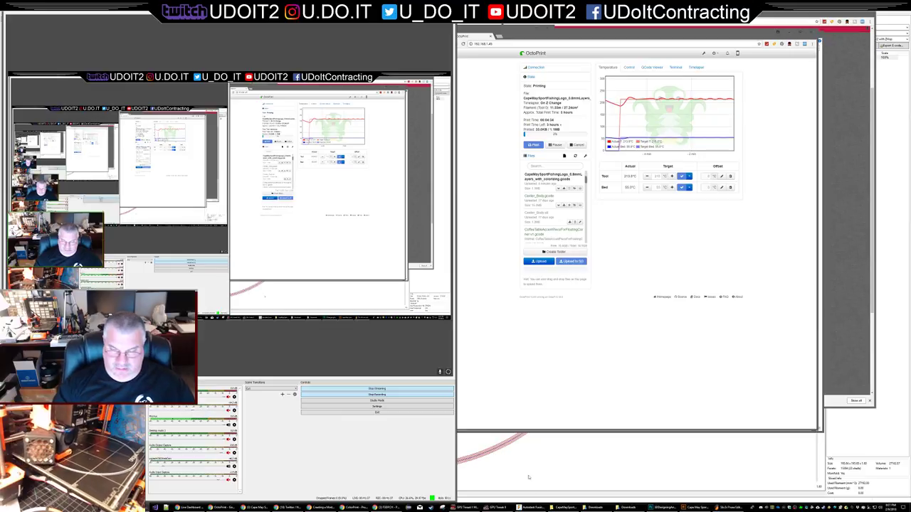
mouse_move(723, 508)
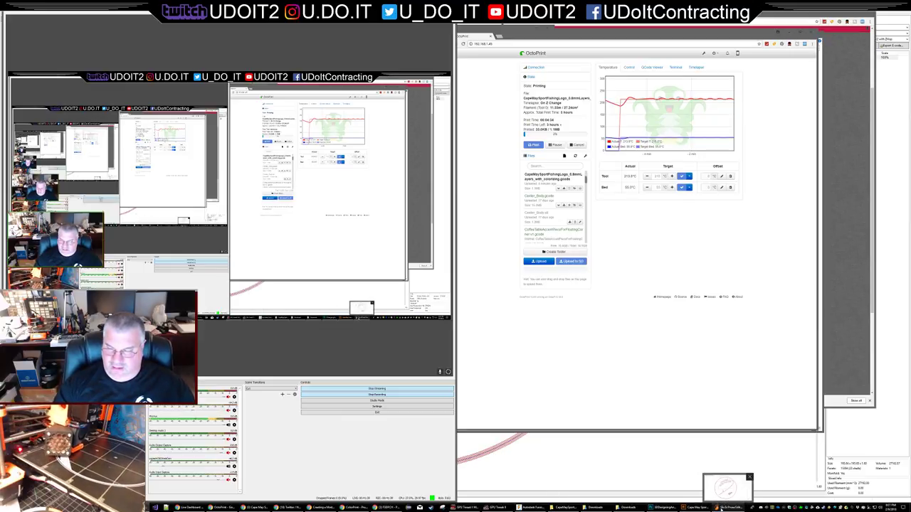
left_click(723, 508)
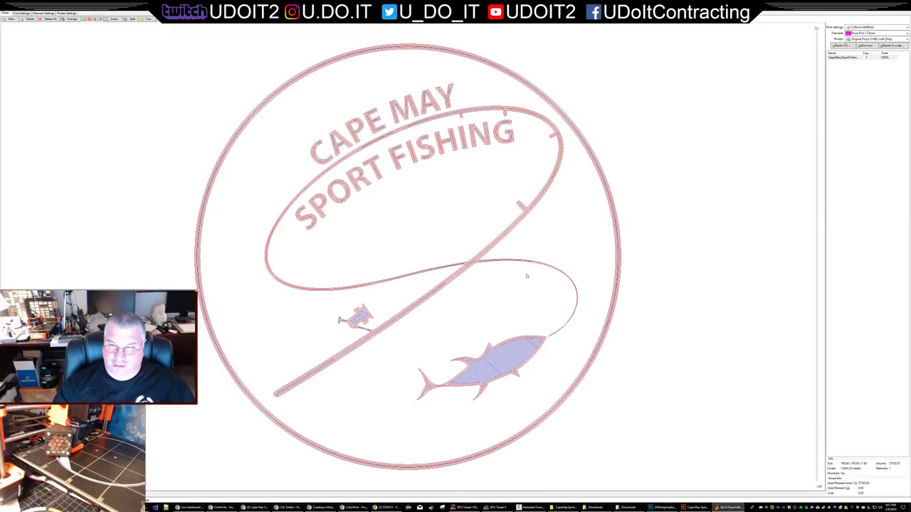
scroll(566, 331, "up", 8)
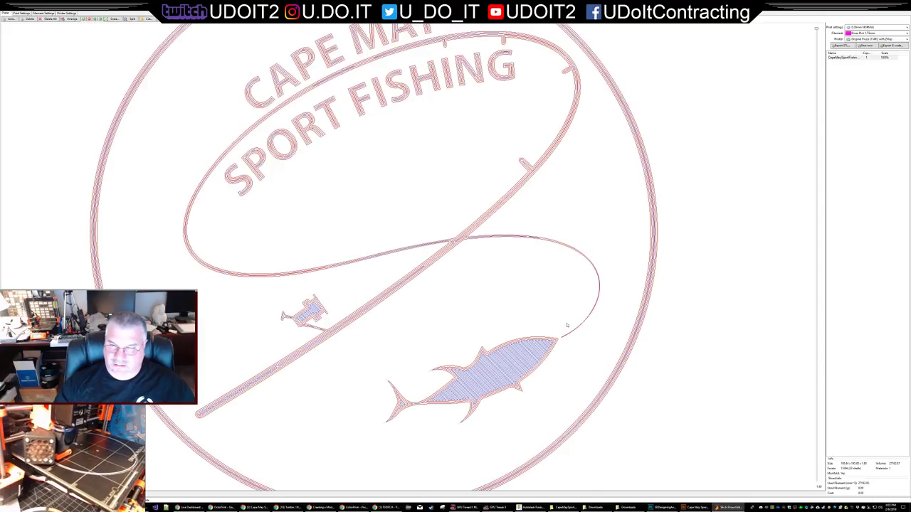
scroll(605, 324, "up", 2)
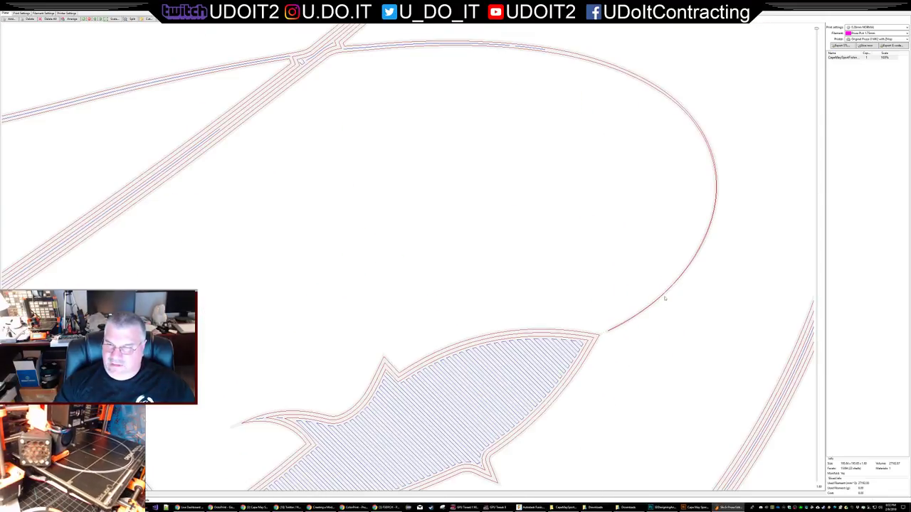
scroll(673, 289, "up", 2)
scroll(697, 290, "up", 2)
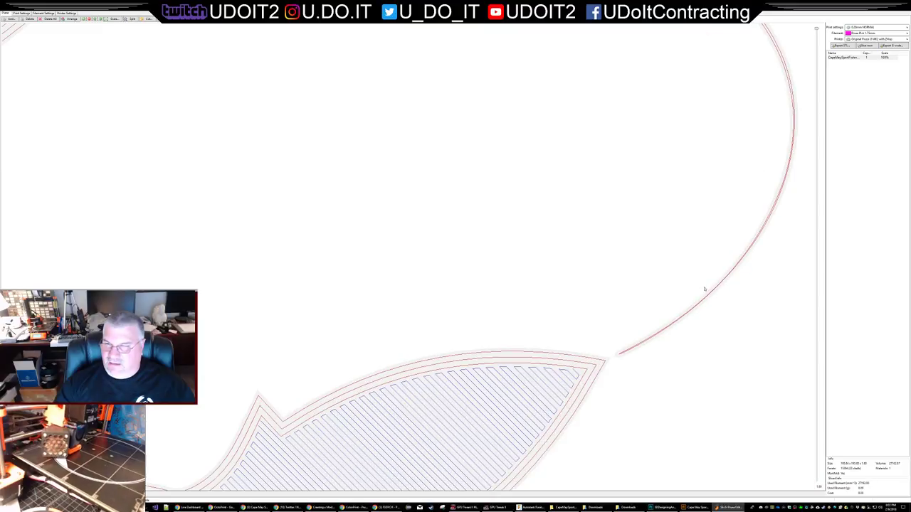
scroll(725, 290, "up", 1)
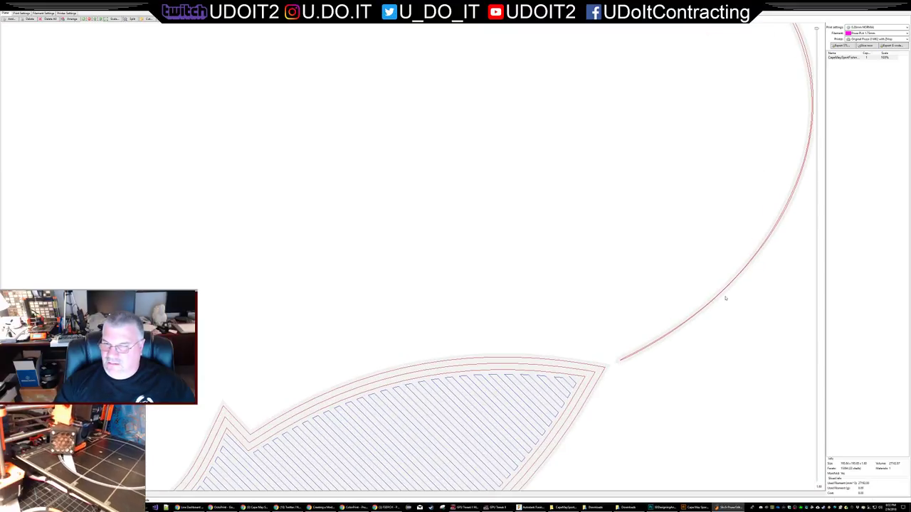
scroll(726, 300, "down", 1)
scroll(672, 286, "down", 4)
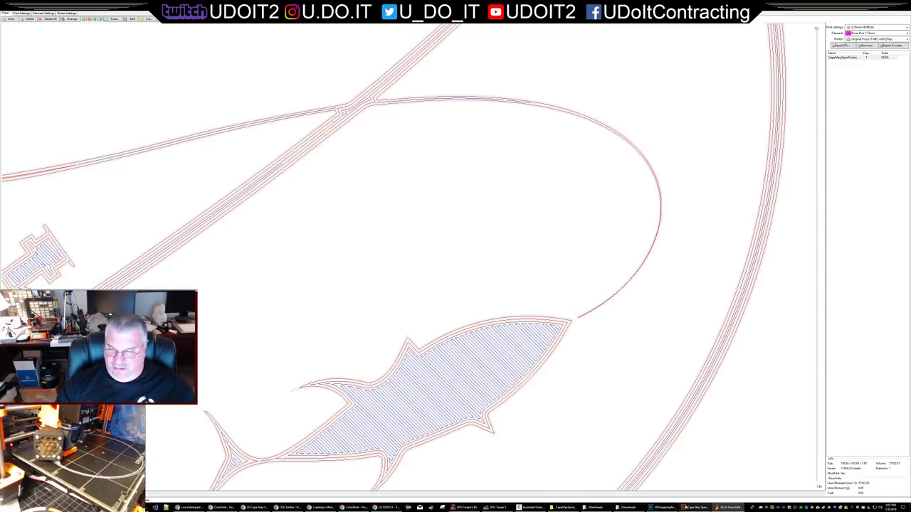
- Switch to the logo artwork in Illustrator and examine the fishing line running from the rod to the fish
left_click(693, 507)
scroll(618, 333, "down", 2)
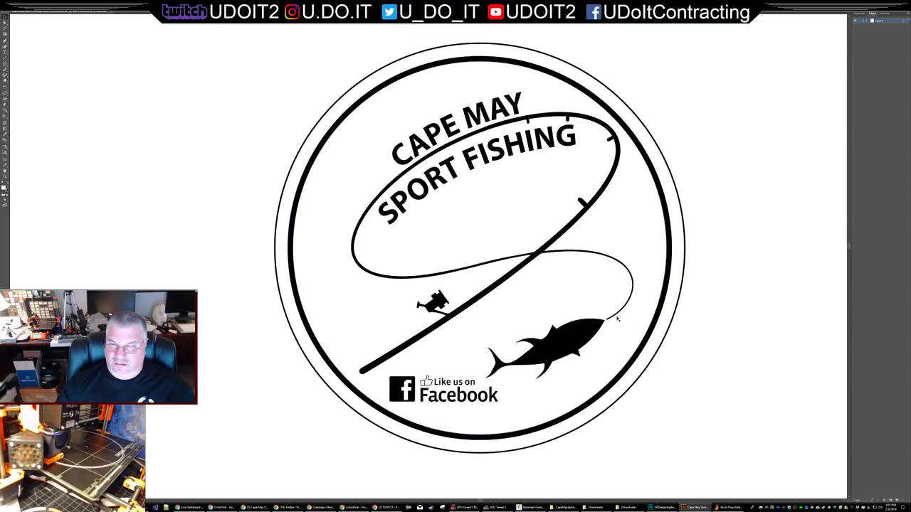
scroll(634, 305, "up", 5, "alt")
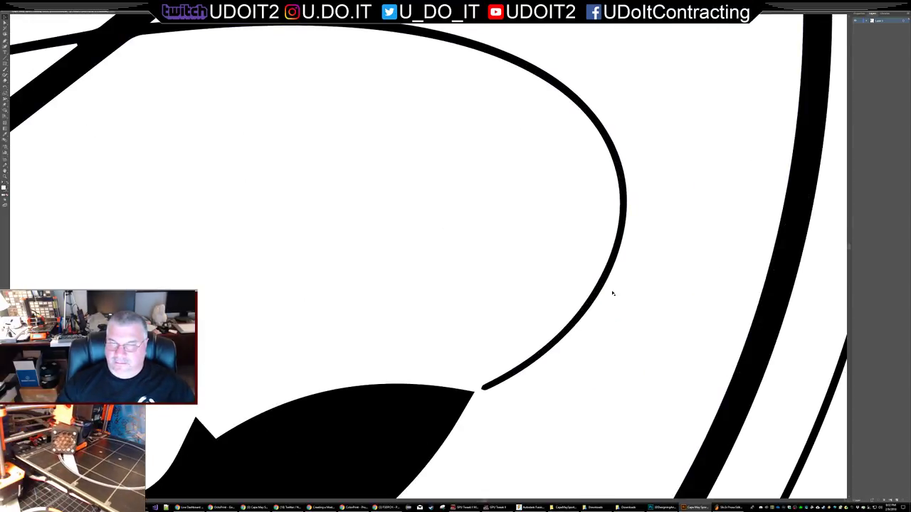
scroll(623, 271, "down", 6, "alt")
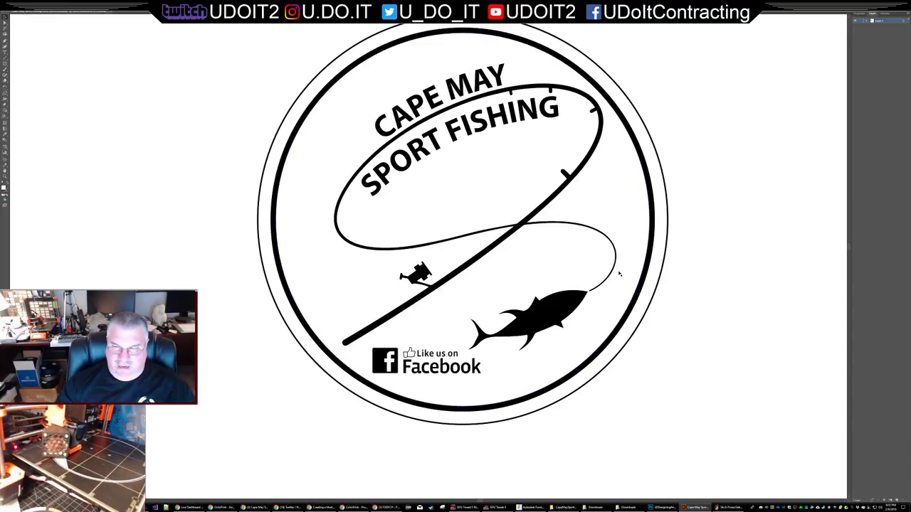
scroll(617, 269, "down", 5, "alt")
scroll(619, 270, "up", 4, "alt")
scroll(620, 270, "up", 4, "alt")
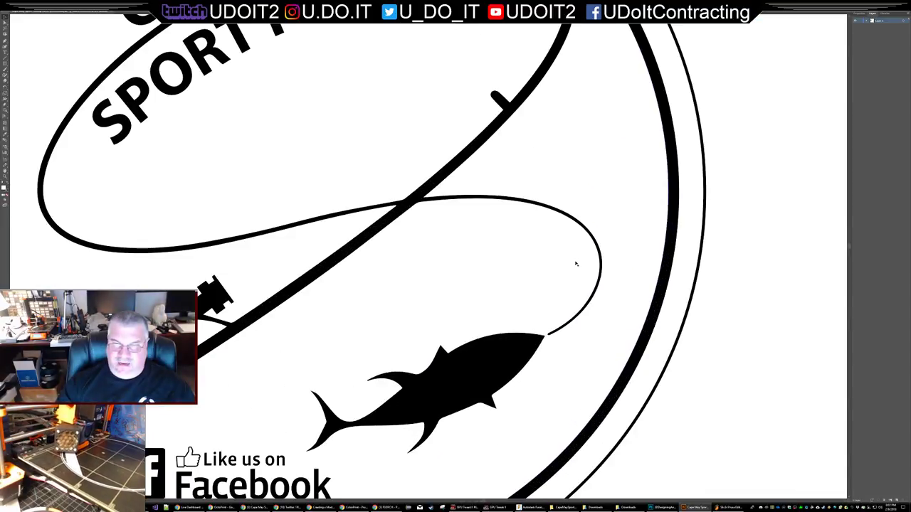
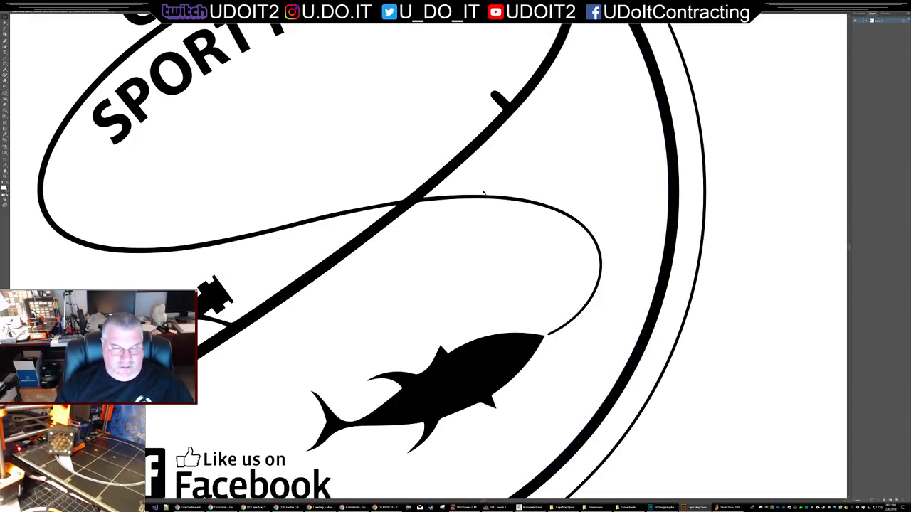
- Examine the Like us on Facebook lettering and the fish in the artwork, returning to a view of the whole logo
scroll(233, 418, "down", 3)
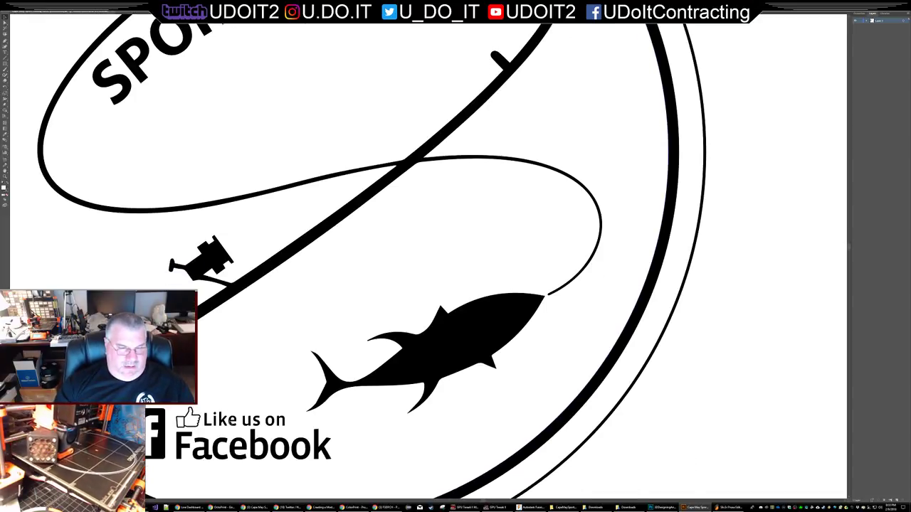
scroll(168, 416, "down", 3, "alt")
scroll(276, 410, "up", 8, "alt")
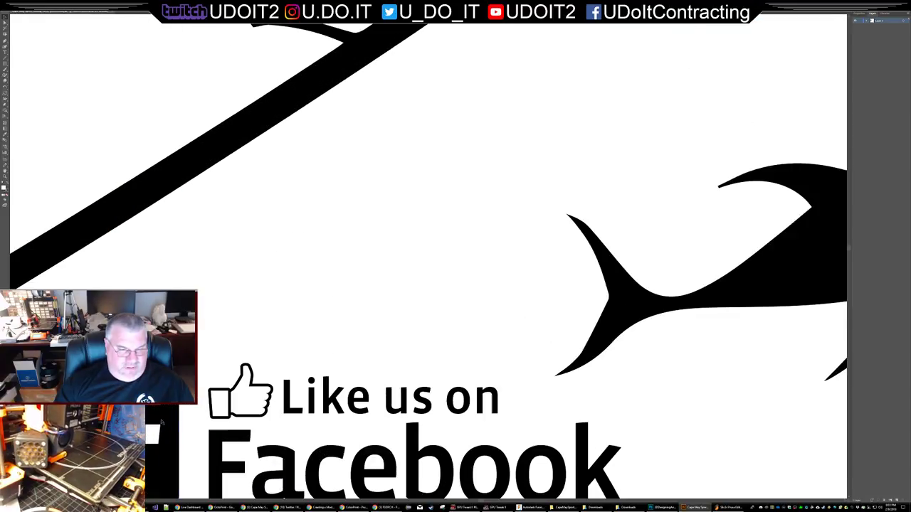
scroll(276, 410, "up", 3, "alt")
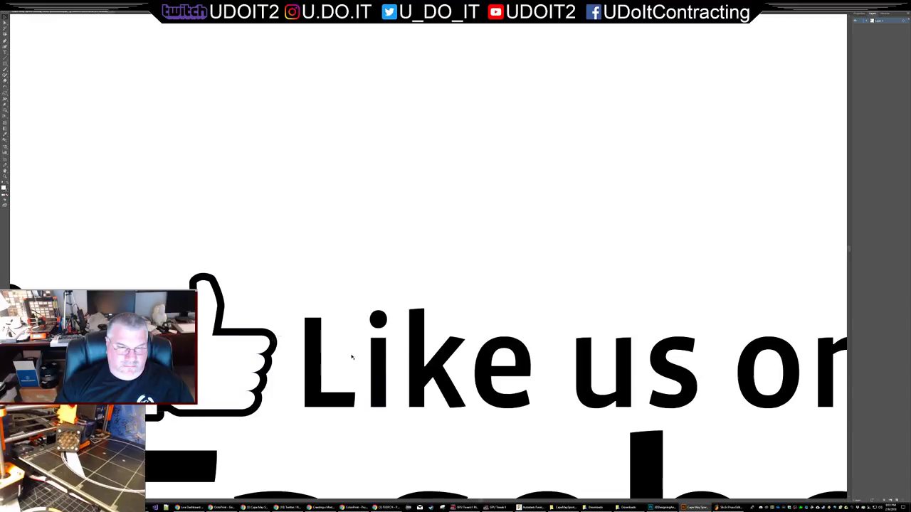
scroll(266, 343, "down", 8, "alt")
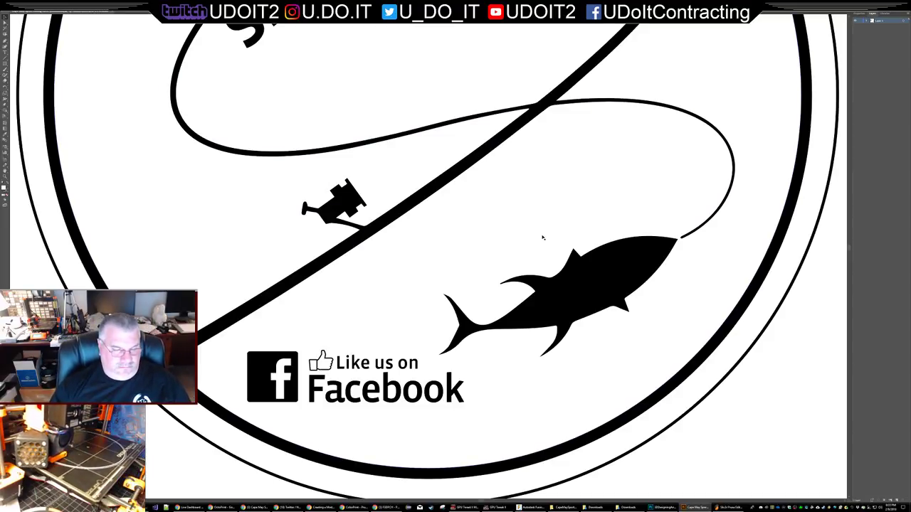
scroll(547, 238, "up", 3)
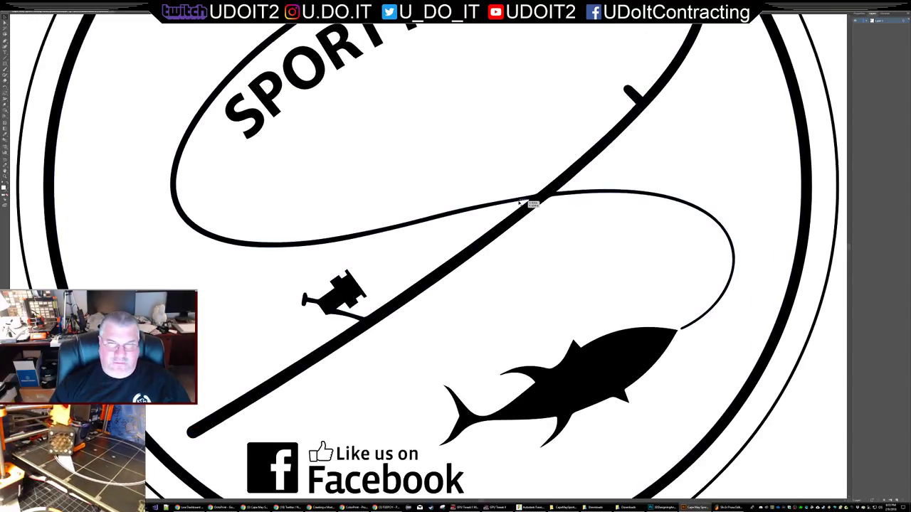
scroll(520, 204, "up", 1)
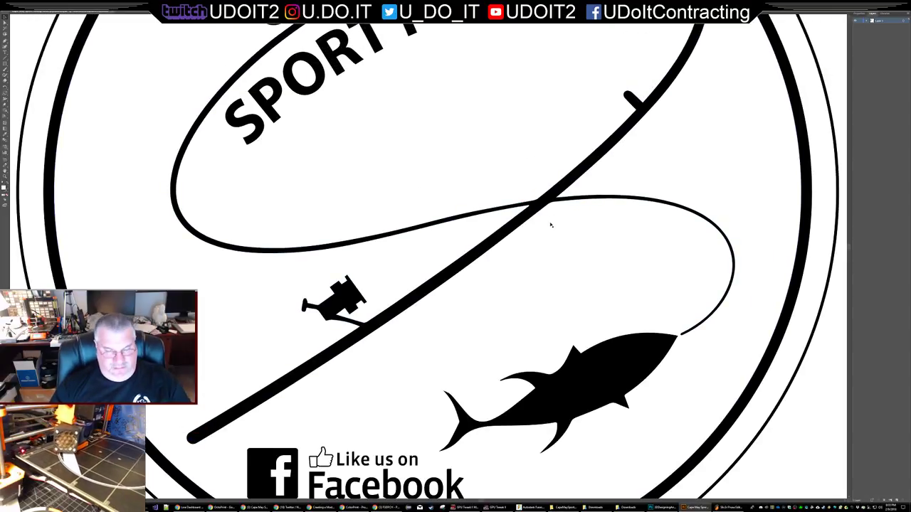
scroll(547, 236, "down", 5, "alt")
scroll(569, 226, "up", 4, "alt")
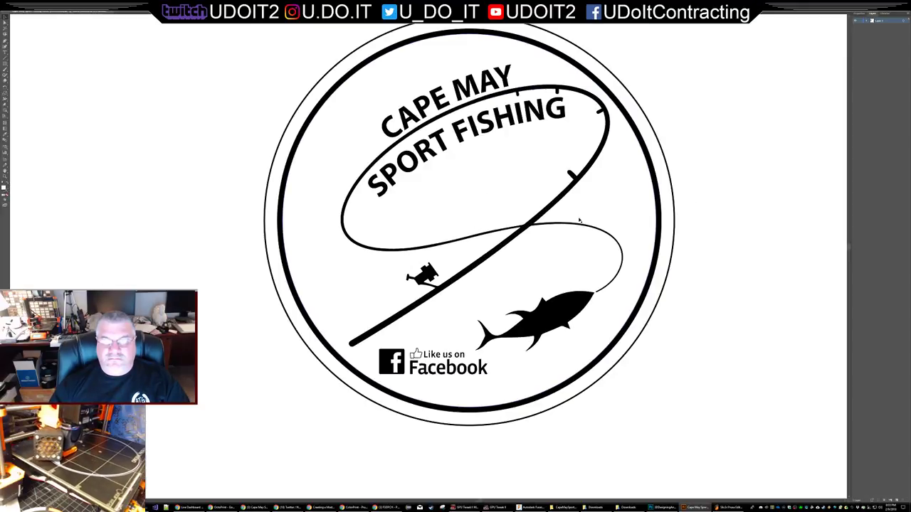
scroll(579, 221, "down", 1, "alt")
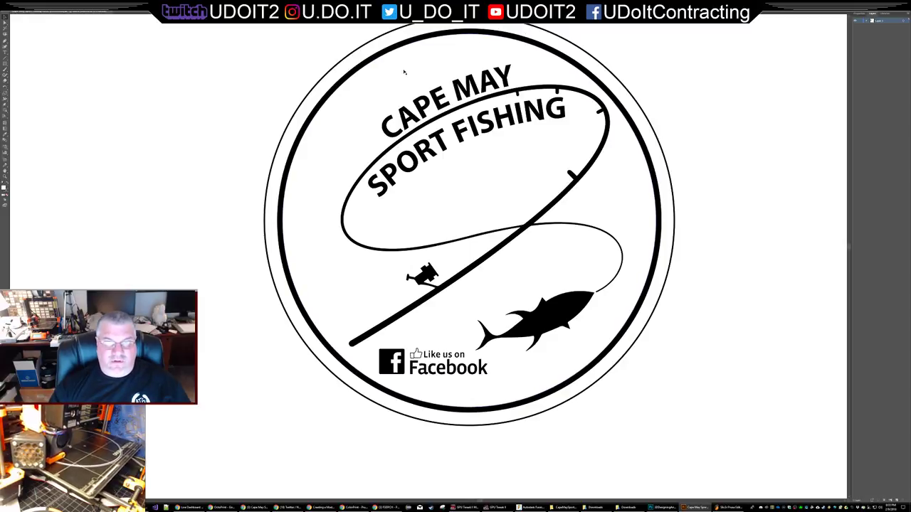
- Switch to the coin model in Fusion 360 and examine its raised lettering, rod, line and fish from different angles
left_click(530, 508)
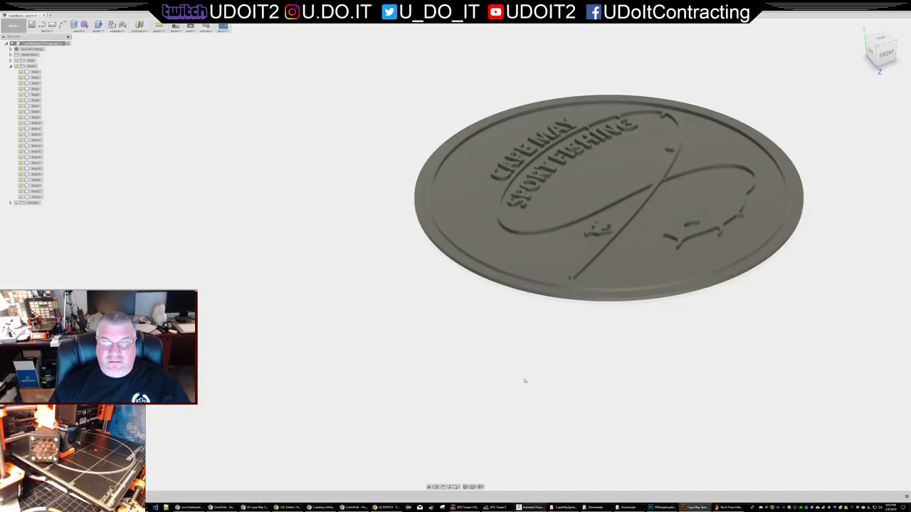
scroll(671, 221, "up", 6)
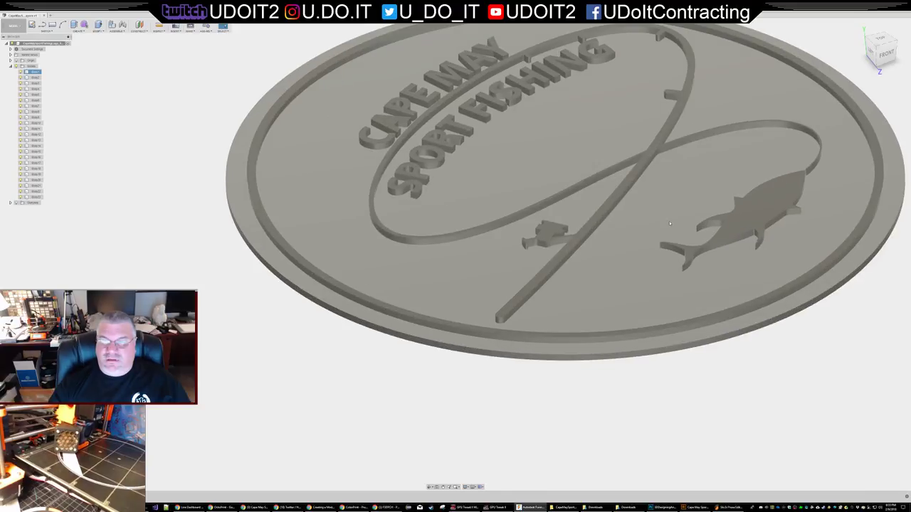
scroll(850, 425, "down", 5)
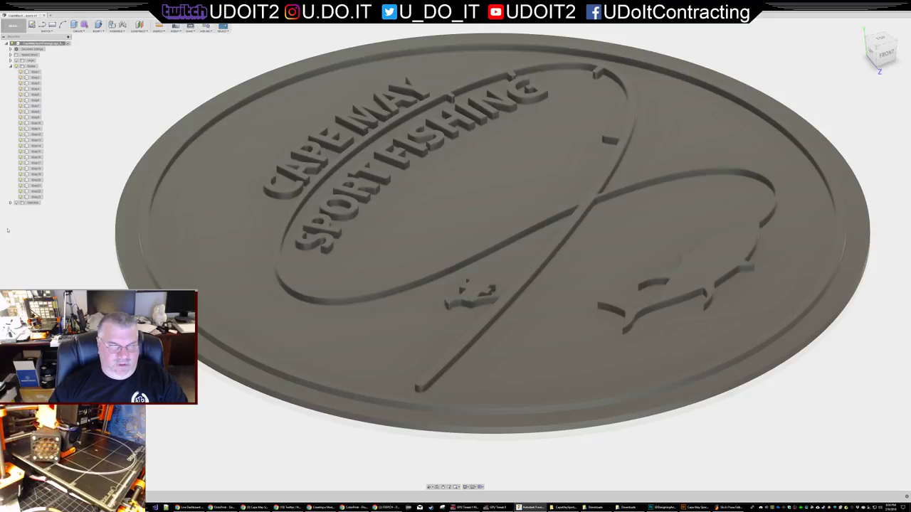
mouse_move(82, 233)
middle_mouse_down("shift")
mouse_move(130, 232)
mouse_move(81, 251)
mouse_move(87, 263)
mouse_move(98, 189)
middle_mouse_up("shift")
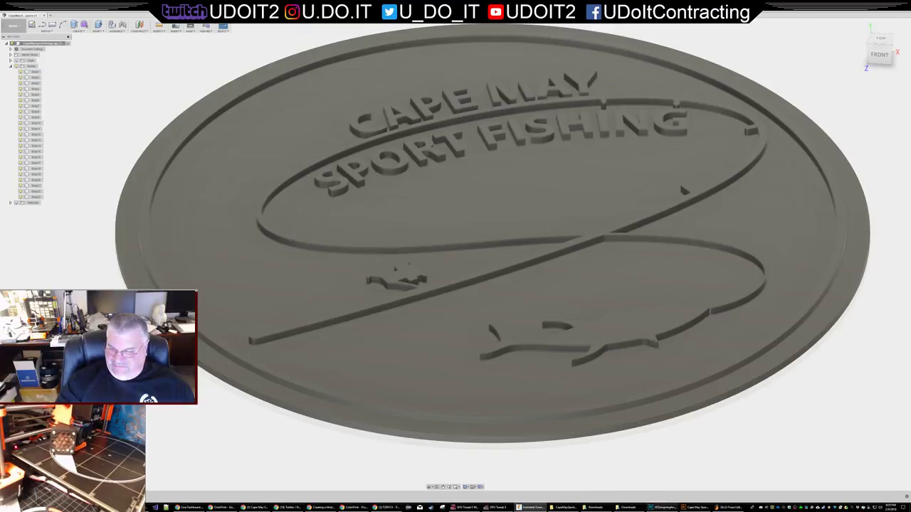
- Switch to Slic3r and examine the sliced fishing line at the fish's mouth, ending on the whole logo layer
left_click(725, 508)
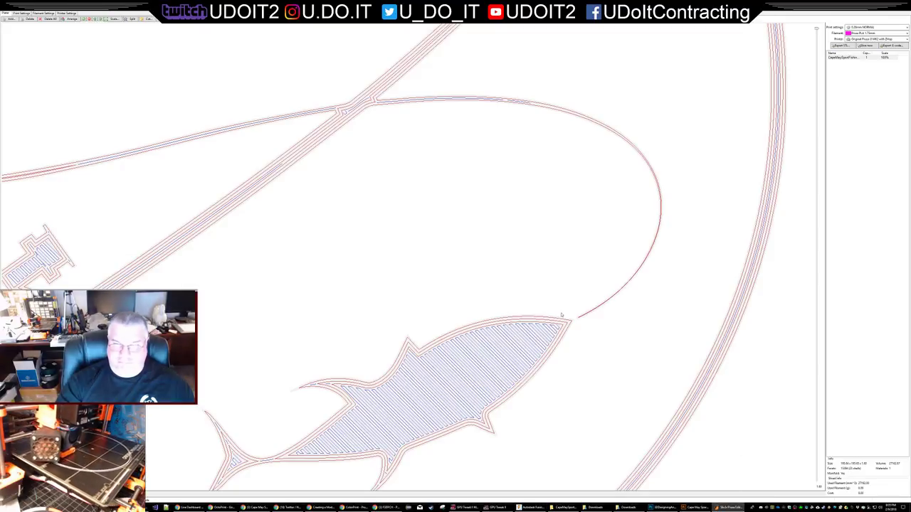
scroll(561, 314, "down", 2)
scroll(546, 322, "down", 1)
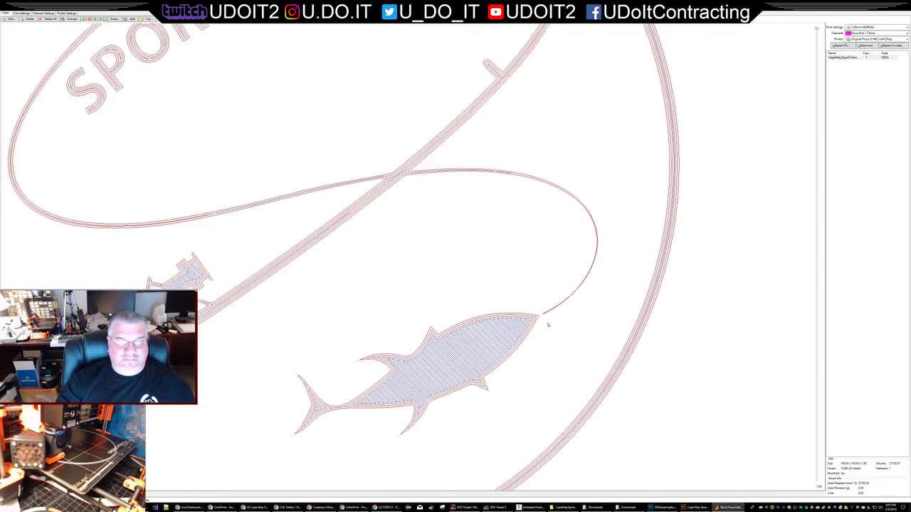
scroll(549, 326, "down", 2)
scroll(562, 329, "down", 1)
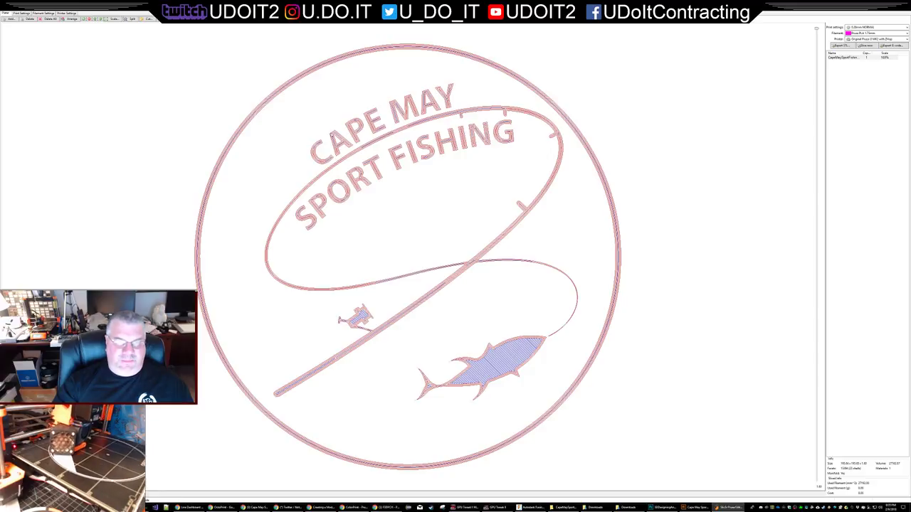
- Examine the sliced toolpaths of the Cape May Sport Fishing lettering up close, returning to the whole logo
scroll(333, 152, "up", 8)
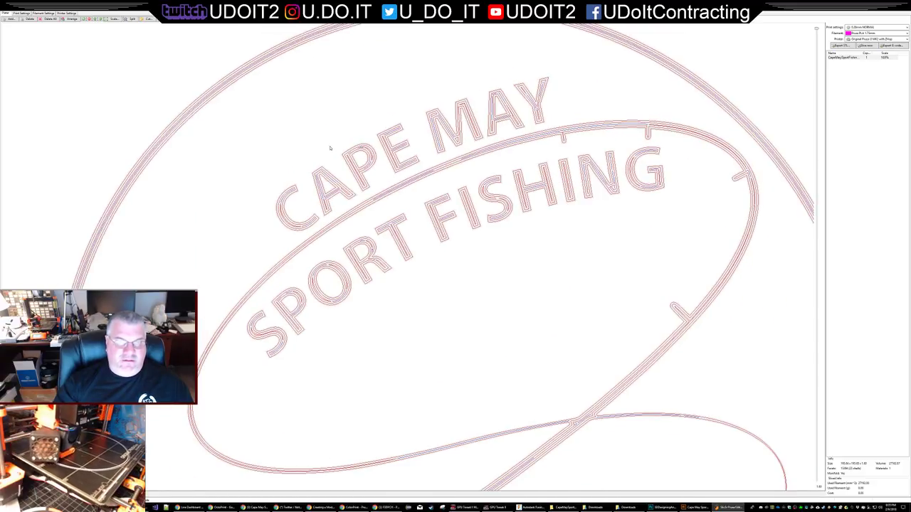
scroll(391, 221, "up", 3)
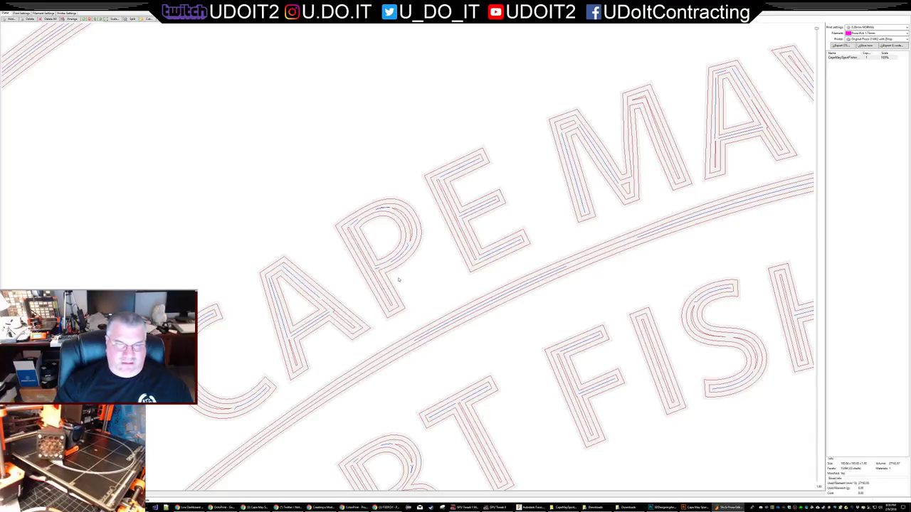
scroll(399, 280, "down", 6)
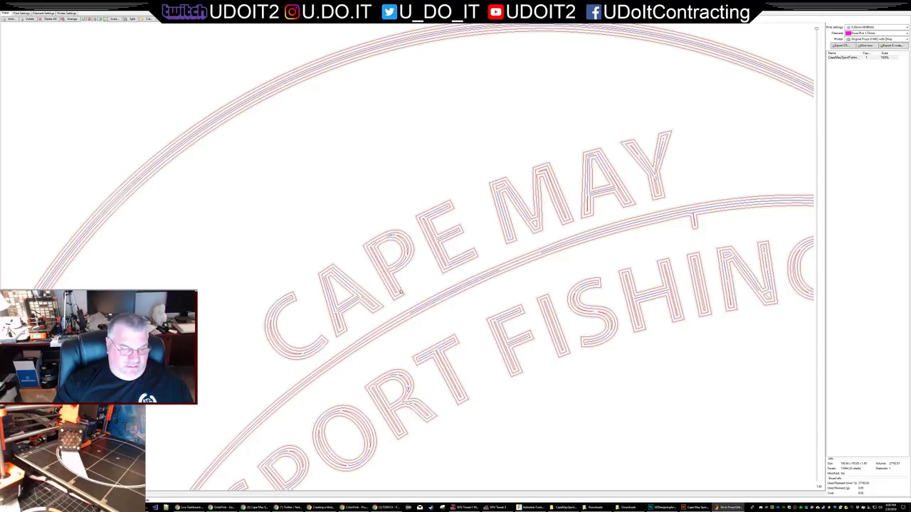
scroll(402, 290, "up", 2)
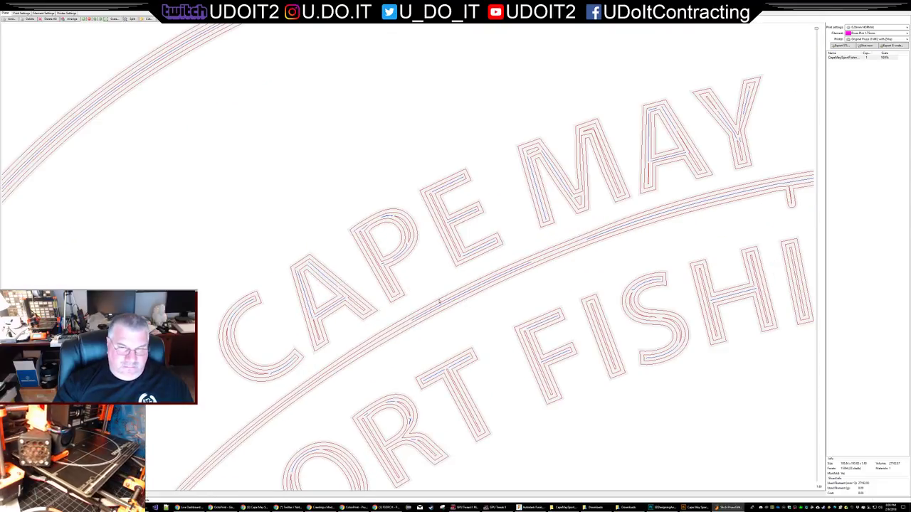
scroll(439, 301, "up", 1)
scroll(583, 326, "down", 4)
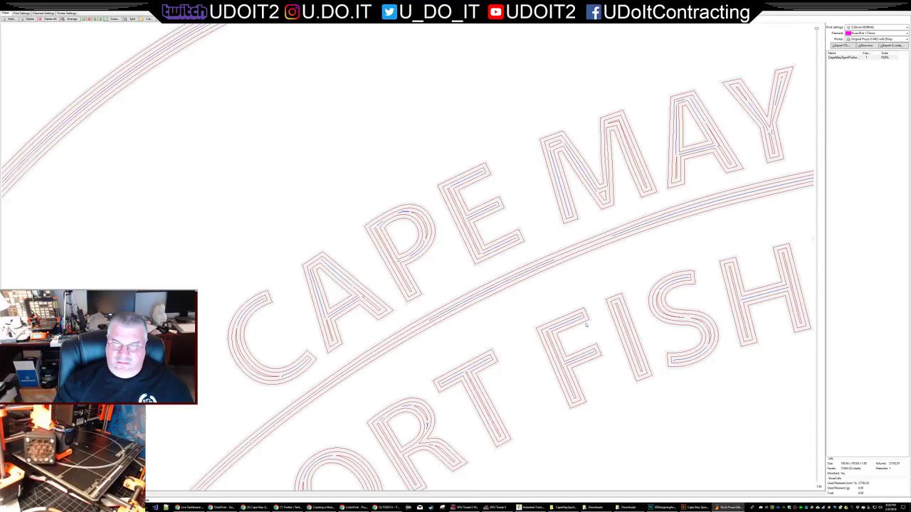
scroll(586, 326, "down", 4)
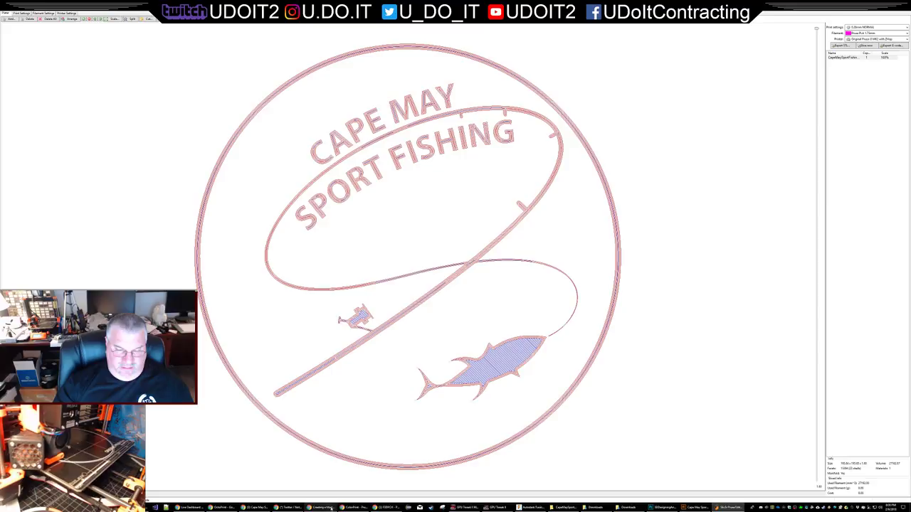
- Switch to OctoPrint in Chrome and step through the print's layers in the GCode Viewer up to the raised logo
mouse_move(356, 510)
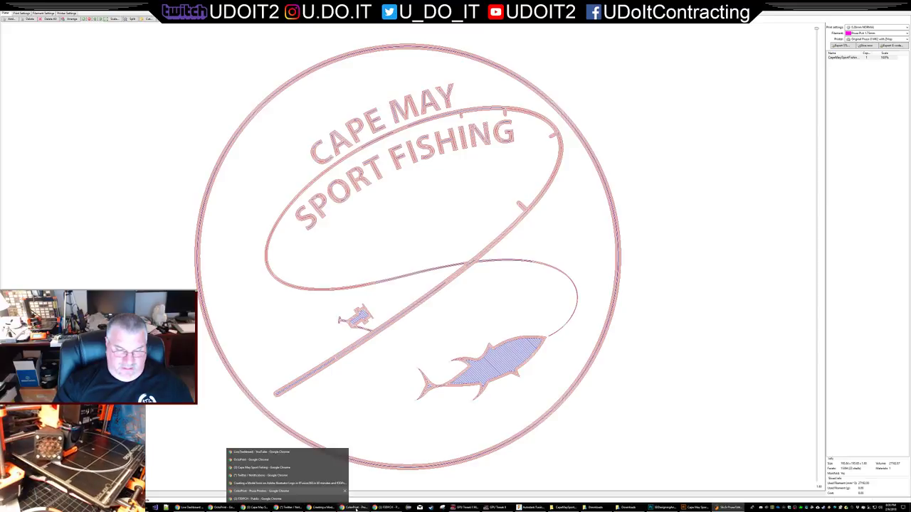
left_click(253, 459)
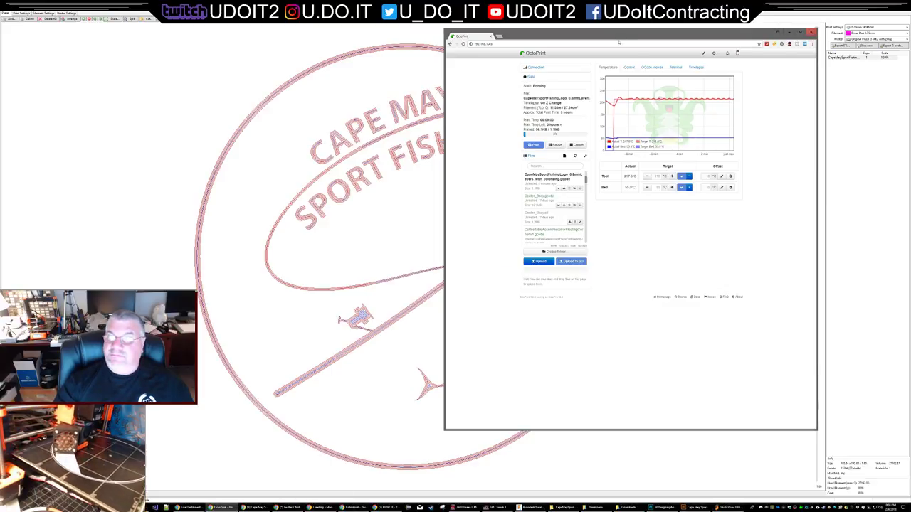
left_click(652, 67)
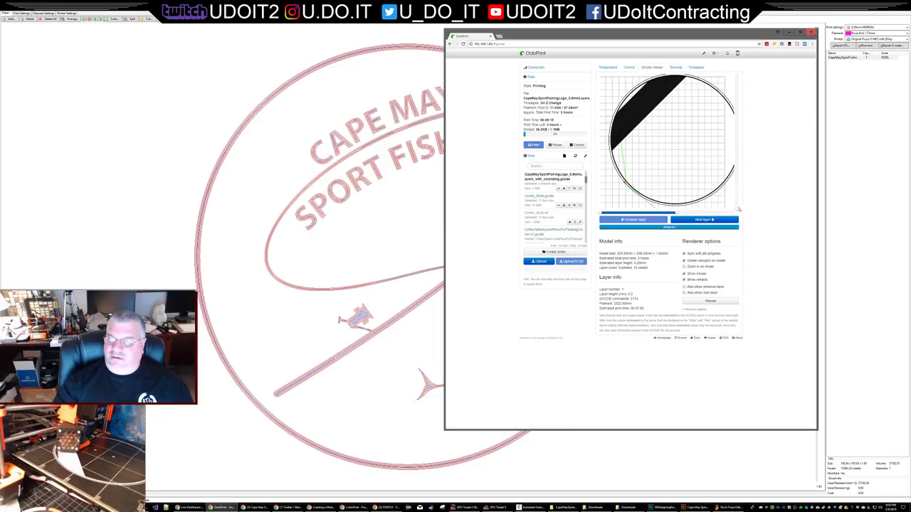
left_click_drag(738, 209, 737, 190)
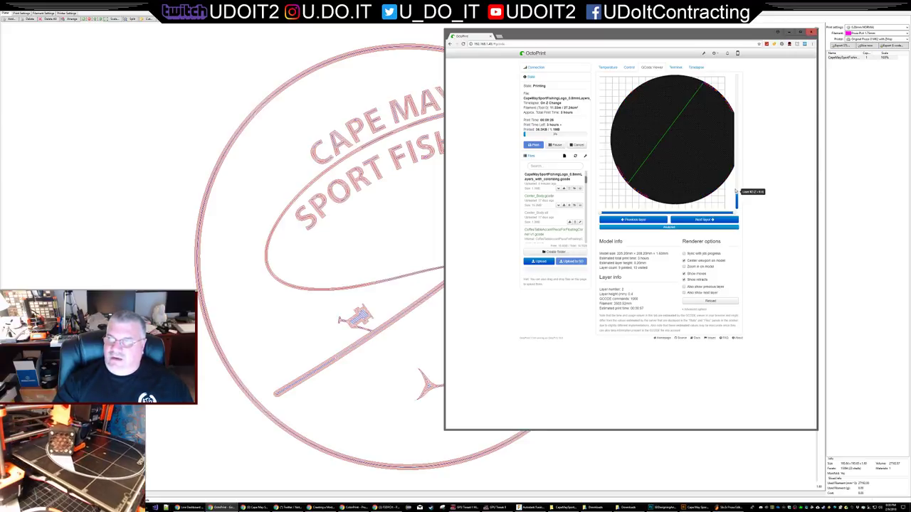
left_click_drag(737, 192, 739, 176)
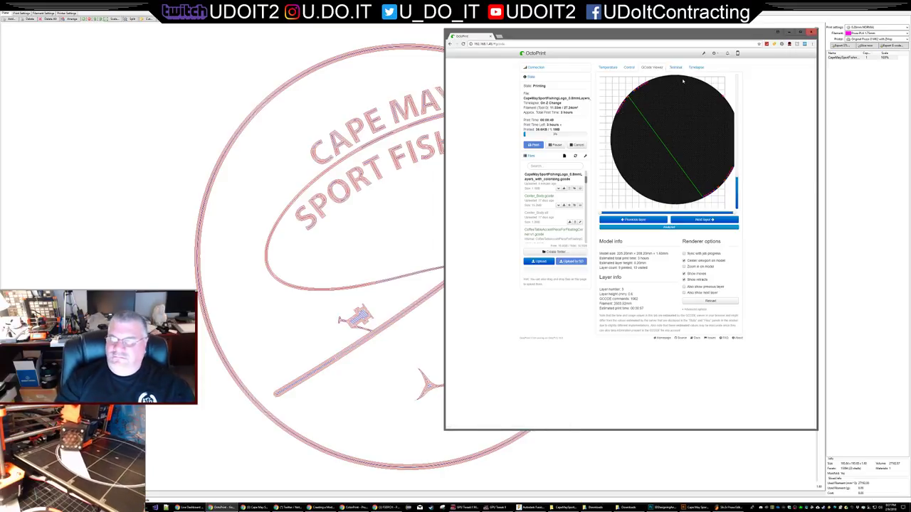
mouse_move(738, 175)
left_click_drag(738, 175, 737, 150)
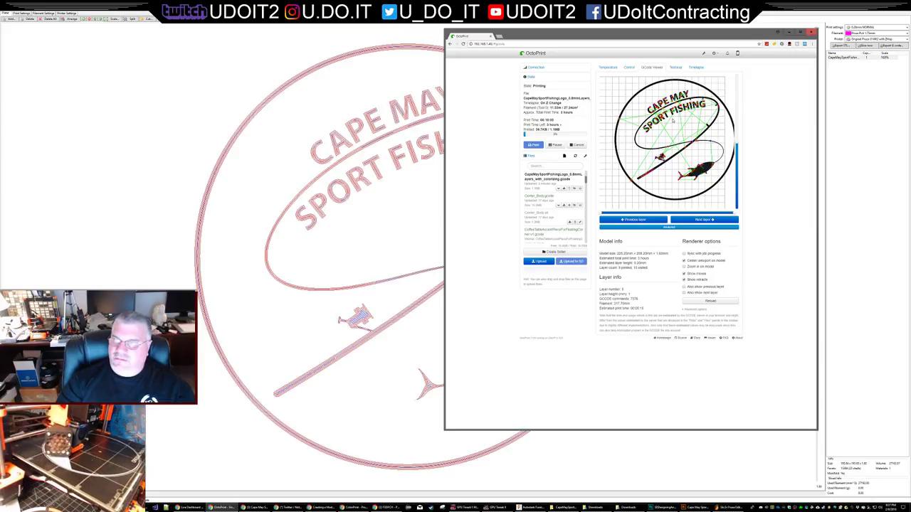
- Examine the logo layer's lettering, fishing rod and fish more closely in the GCode preview
scroll(673, 121, "down", 2)
scroll(673, 121, "up", 3)
scroll(673, 121, "up", 3)
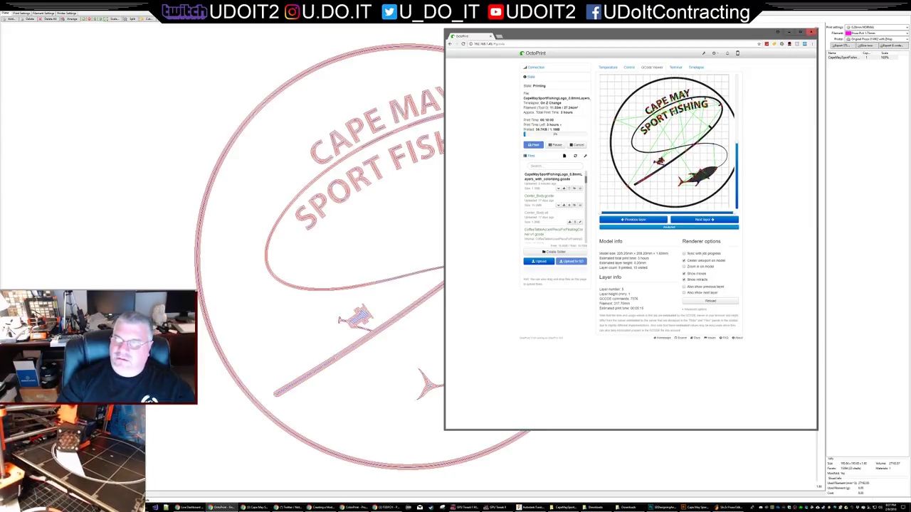
scroll(675, 120, "up", 1)
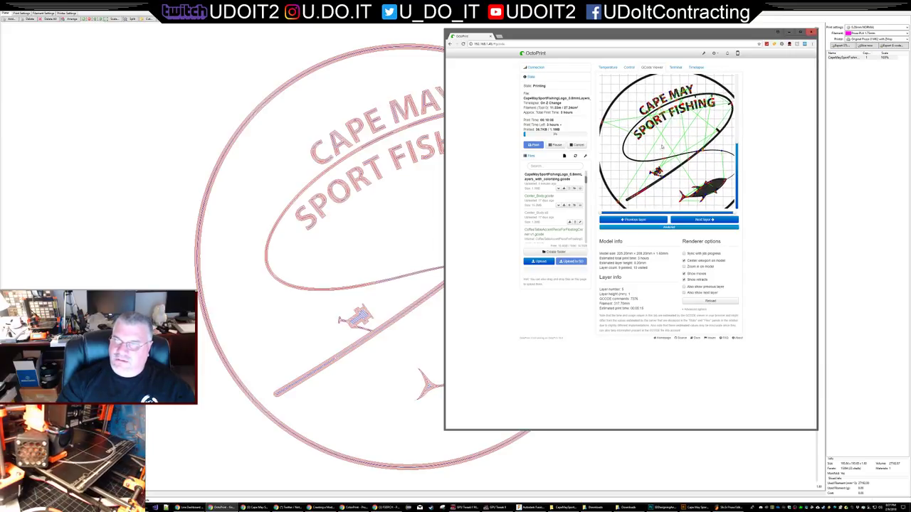
scroll(665, 145, "up", 1)
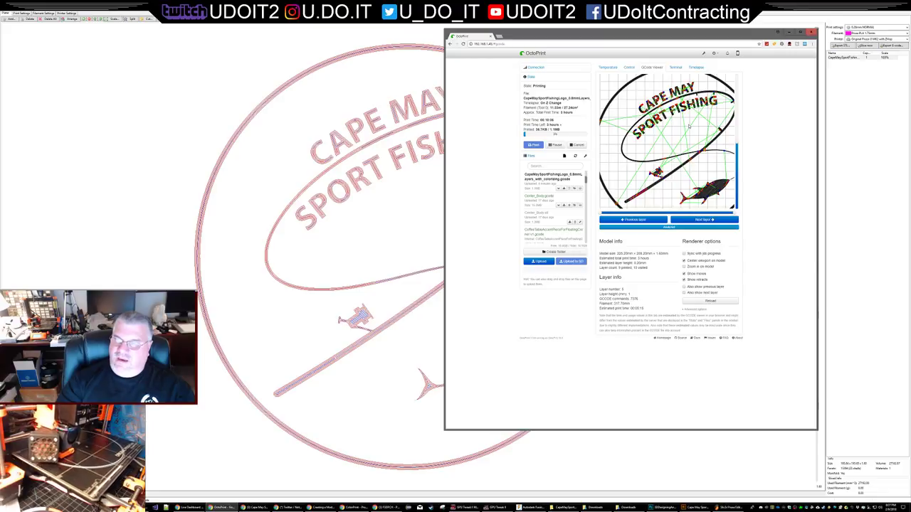
scroll(688, 127, "up", 1)
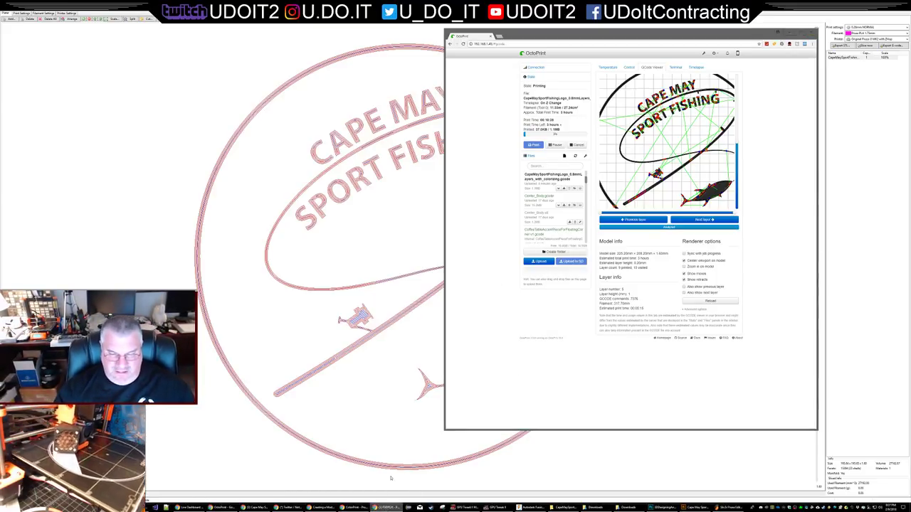
- Switch to the Chrome window with the maker's Instagram profile and move it clear of the OctoPrint window
right_click(385, 507)
left_click(385, 508)
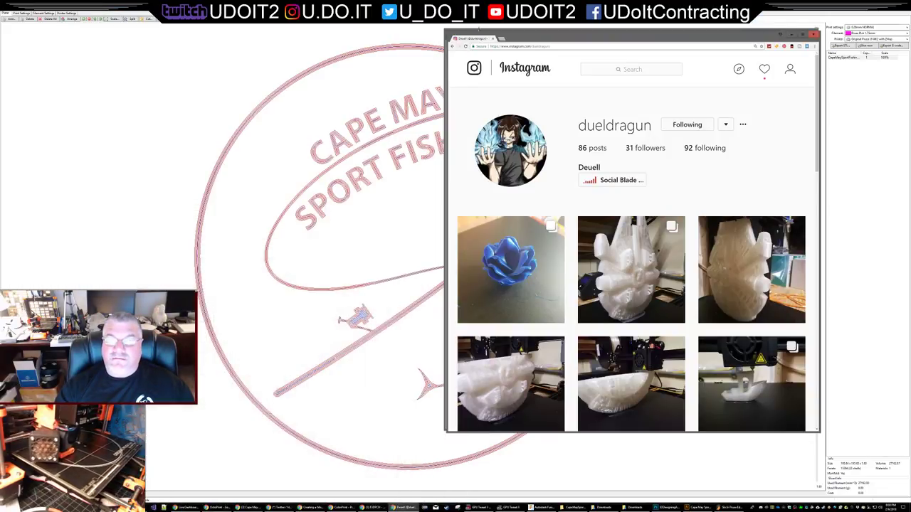
left_click(584, 42)
left_click_drag(586, 40, 406, 16)
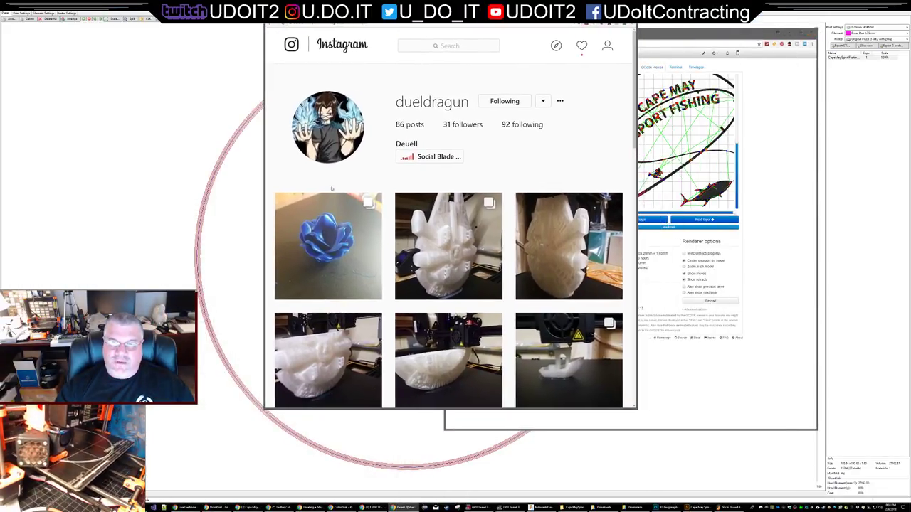
- View the profile's post of the large white spaceship print, followed by the blue flower print post
left_click(477, 227)
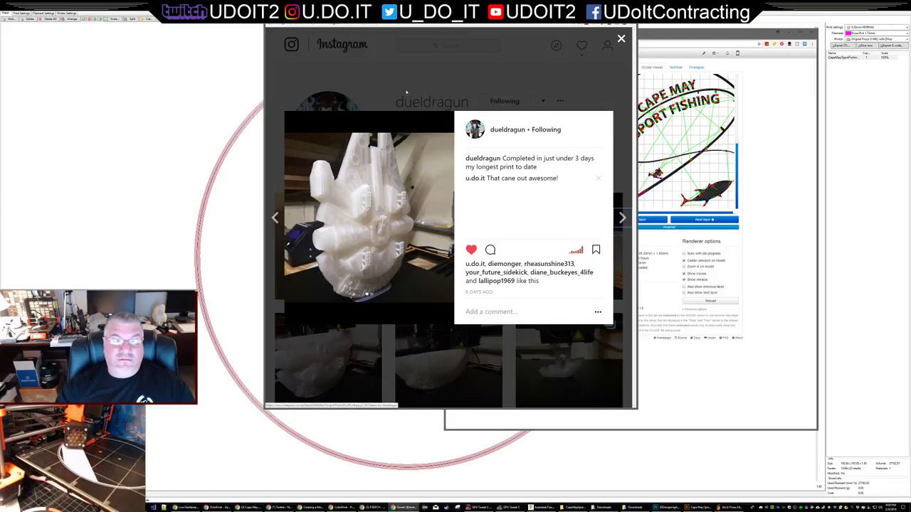
left_click(366, 88)
left_click(330, 244)
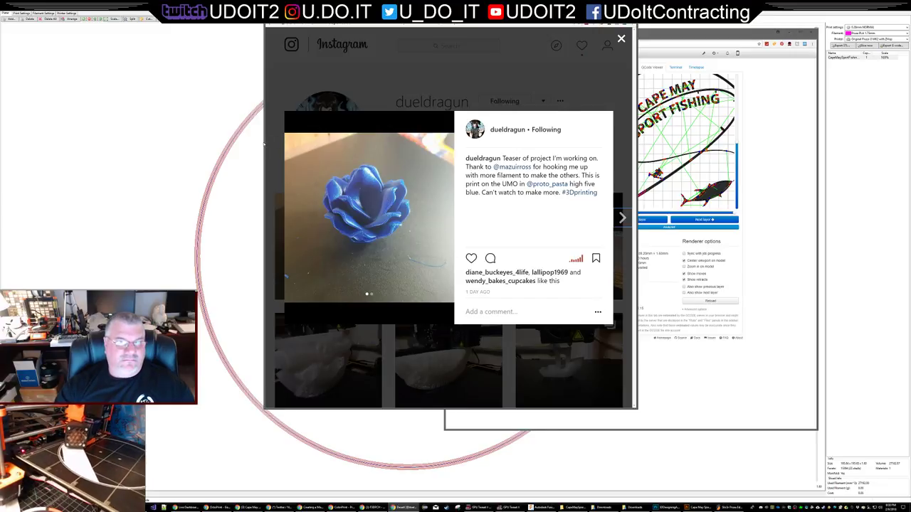
- Bring the Instagram window back to the front, widen it and reposition it over the slicer
left_click(175, 133)
key("alt+Tab")
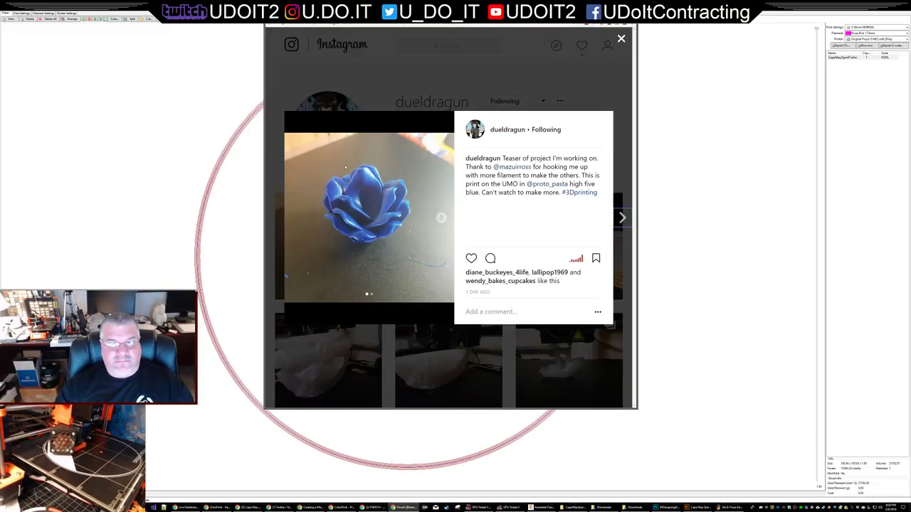
left_click_drag(265, 168, 17, 168)
left_click_drag(284, 15, 442, 33)
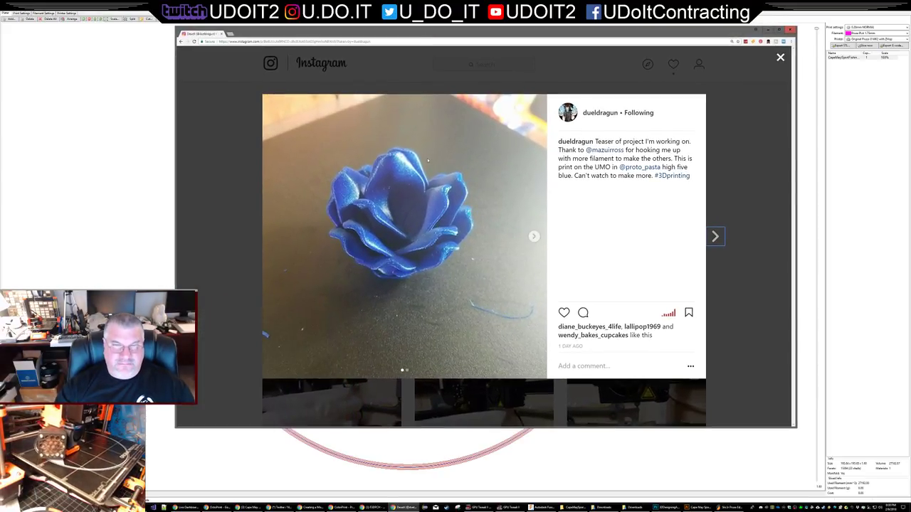
- Enlarge the Instagram page until the blue flower print fills the window and examine its petals
scroll(442, 156, "up", 1, "ctrl")
scroll(362, 150, "up", 1, "ctrl")
scroll(400, 172, "up", 2, "ctrl")
scroll(400, 173, "down", 1)
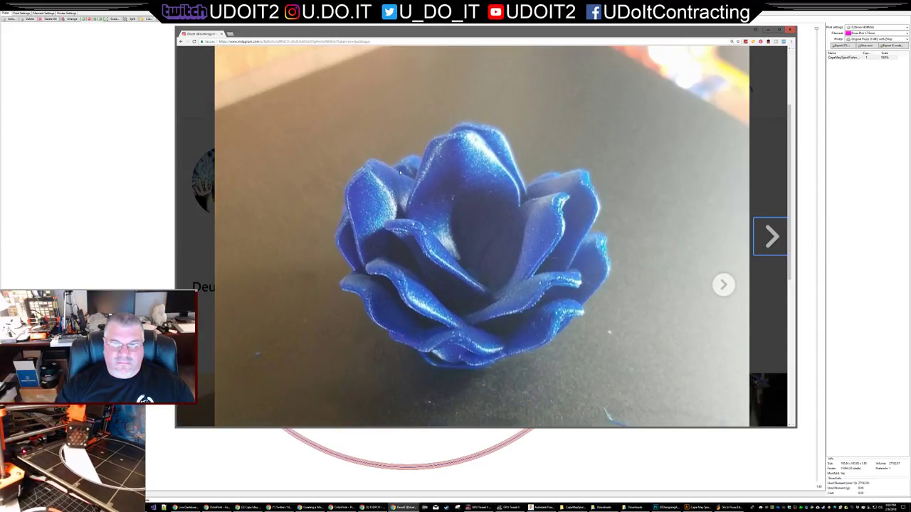
scroll(434, 185, "down", 1, "ctrl")
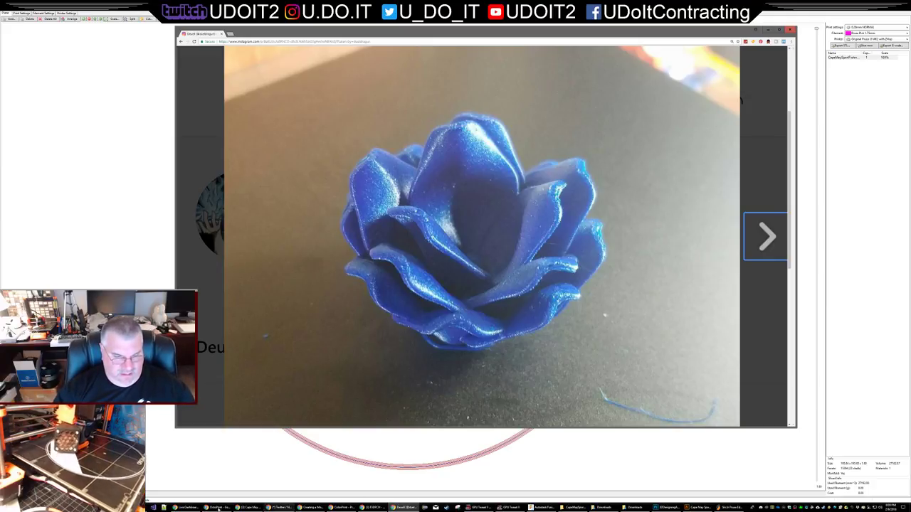
- Switch to the YouTube Live Dashboard, check the live chat messages, and minimize that window
left_click(186, 507)
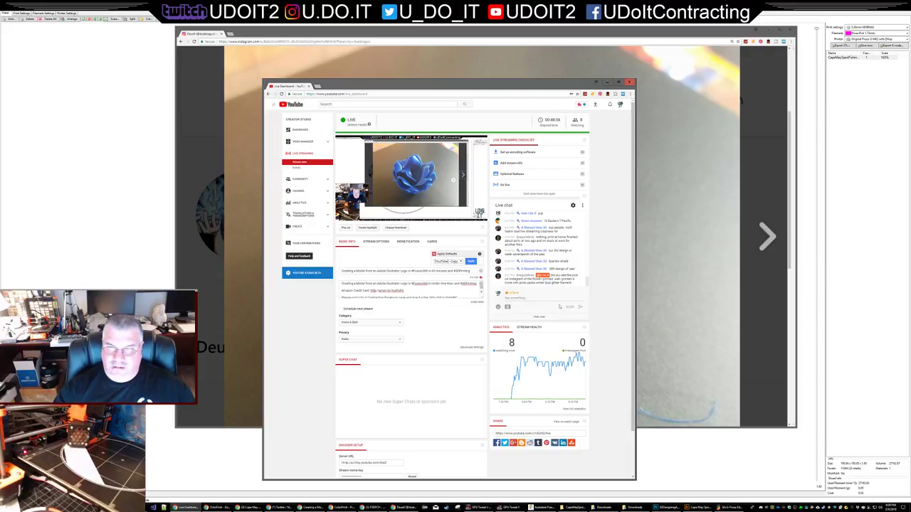
left_click(580, 279)
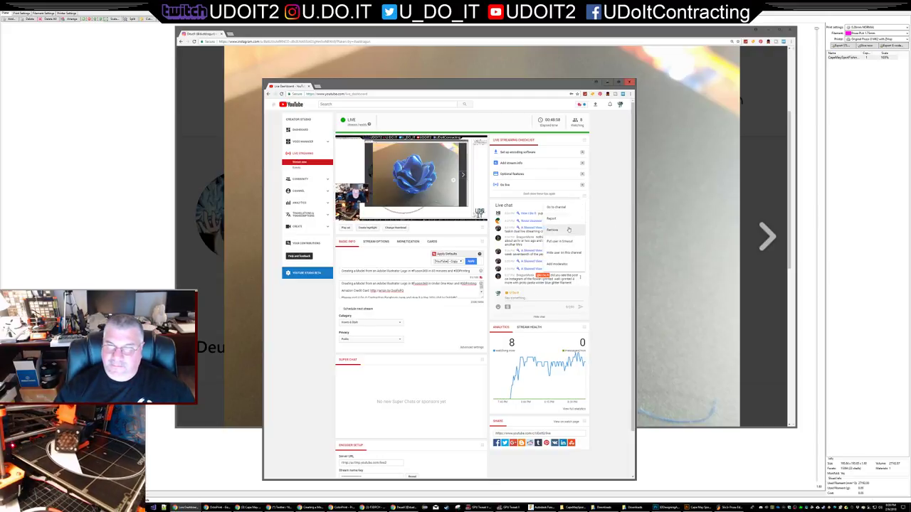
left_click(621, 227)
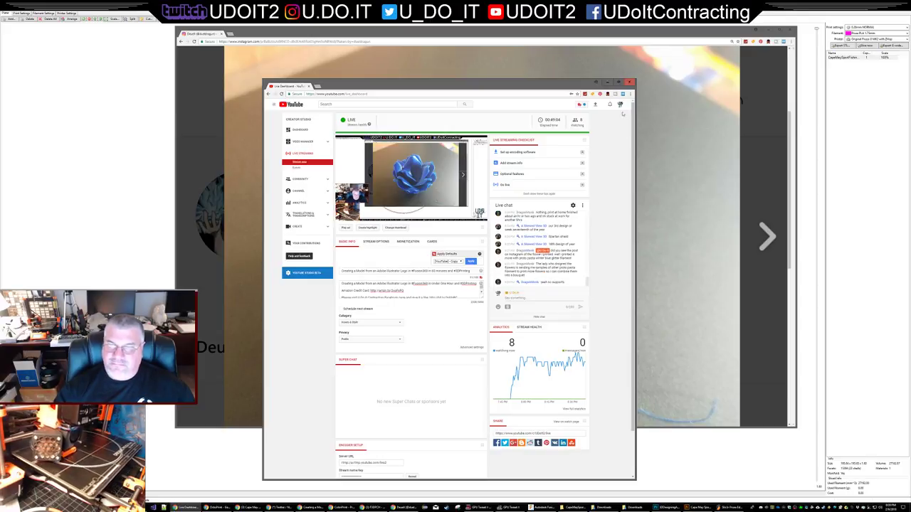
left_click(607, 82)
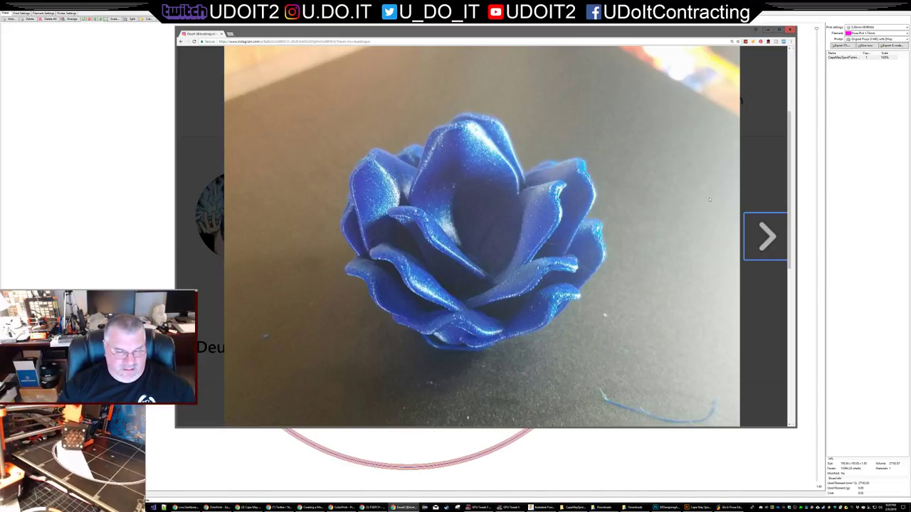
- Switch to the streaming software window to check the live output
key("alt+Tab")
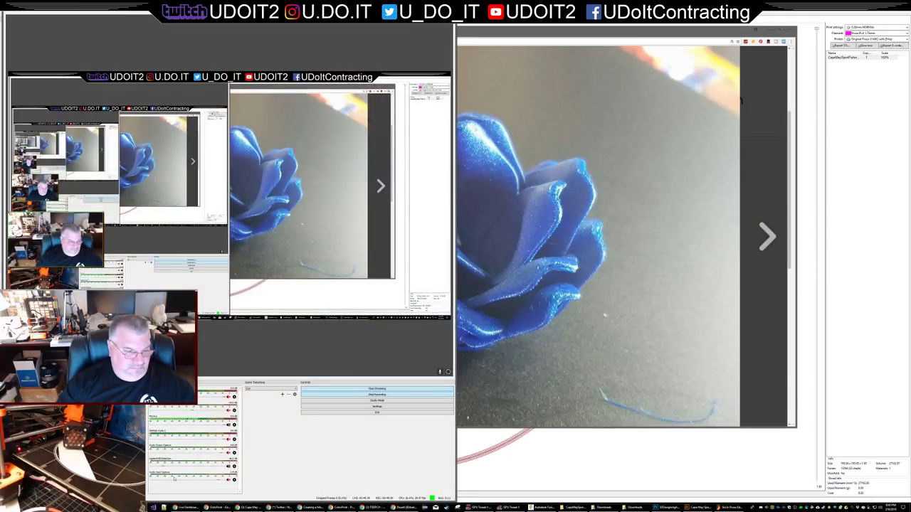
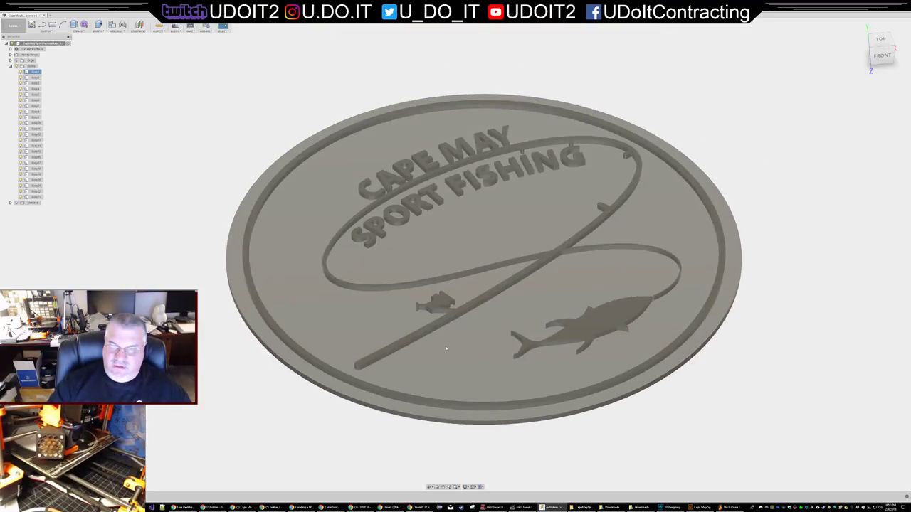
- Undo the last change to the coin model and clear the body selection
scroll(470, 353, "down", 2)
scroll(497, 362, "up", 2)
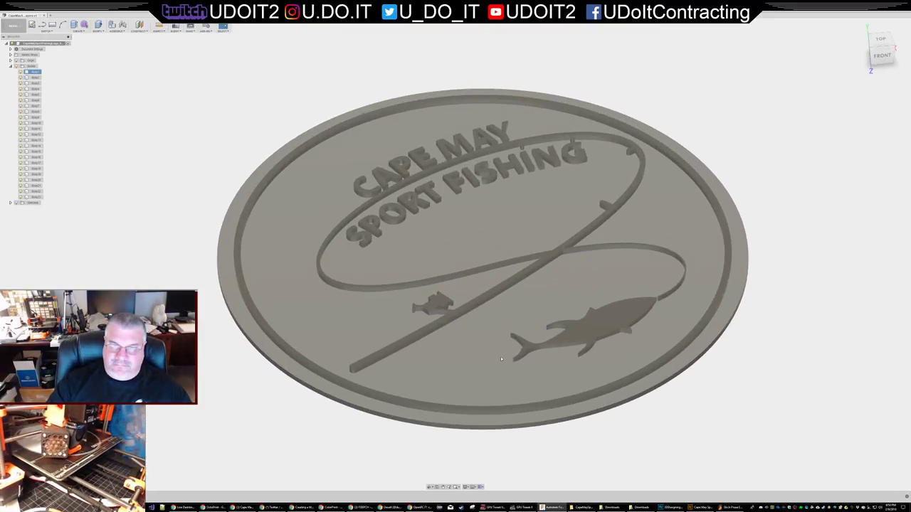
key("ctrl+z")
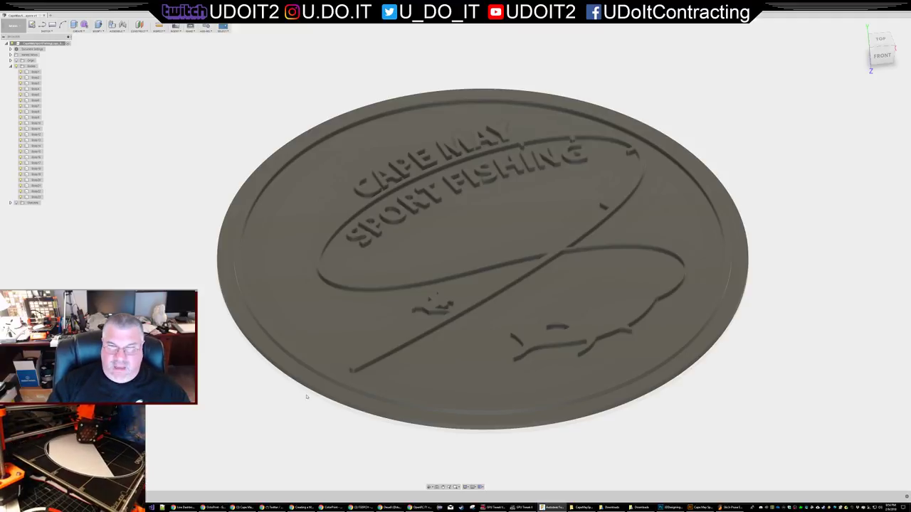
left_click(294, 331)
left_click(234, 138)
middle_click_drag(233, 138, 324, 113)
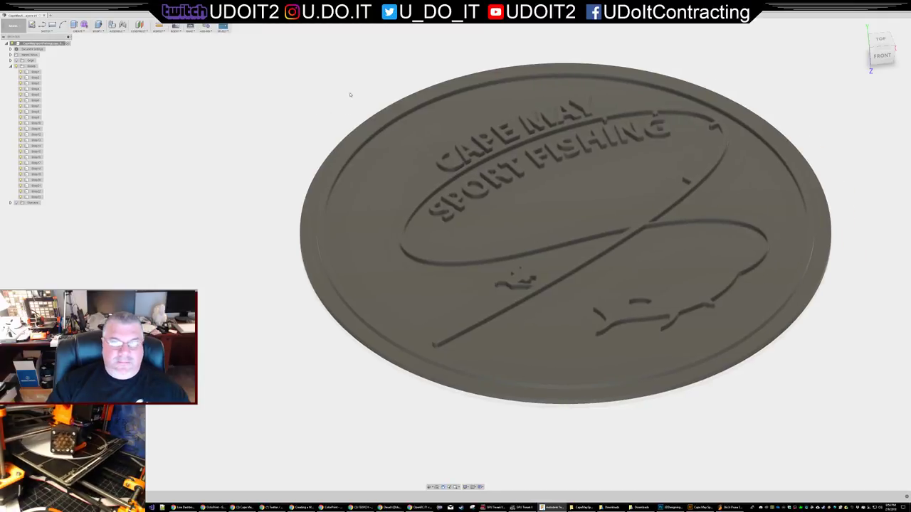
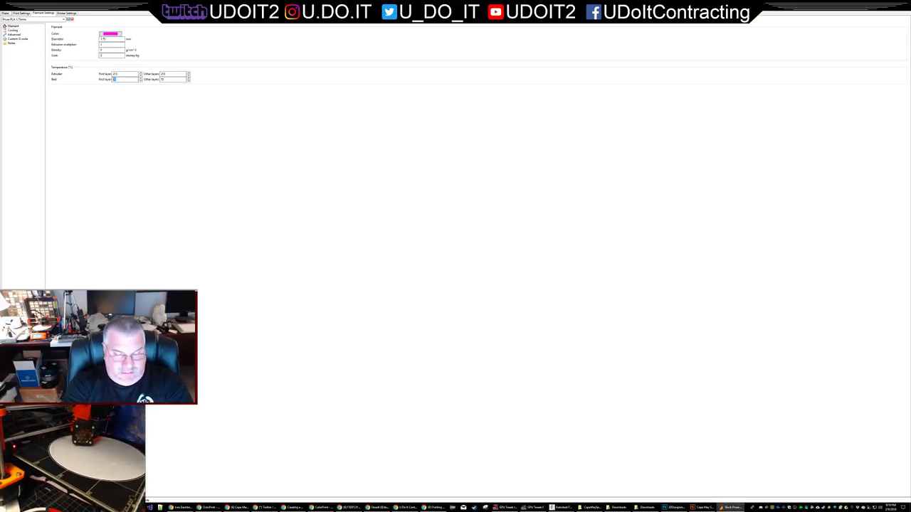
- Switch to the F3DPCH Facebook group, minimize the post pop-up and open the Friday 3D Printing Community Hangout stream link in a new window
left_click(347, 506)
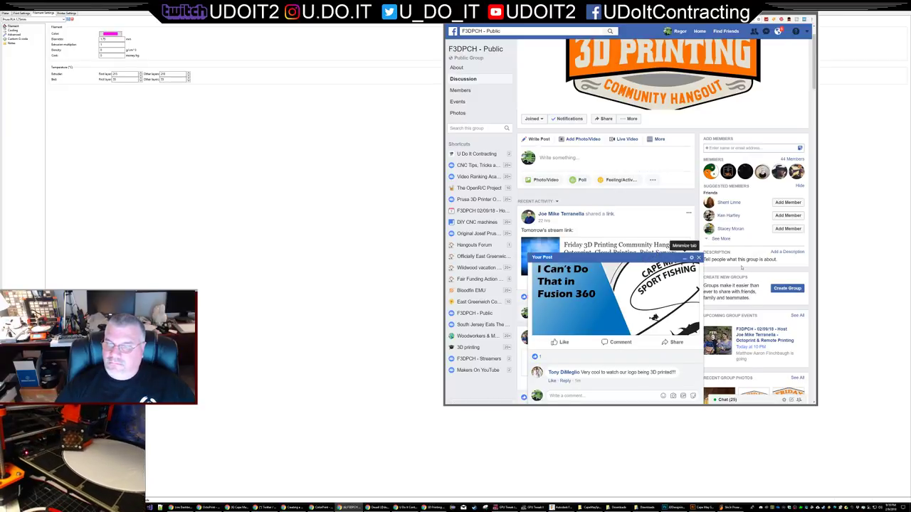
left_click(642, 257)
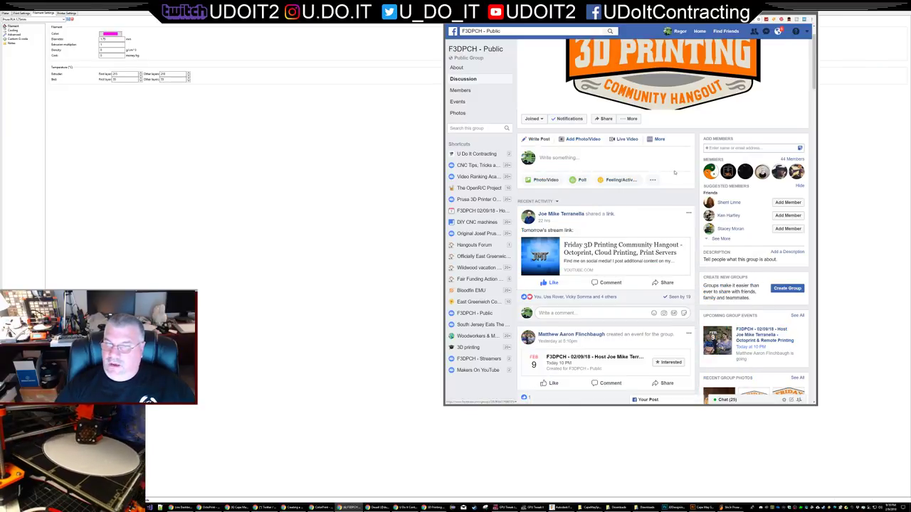
scroll(616, 230, "up", 1)
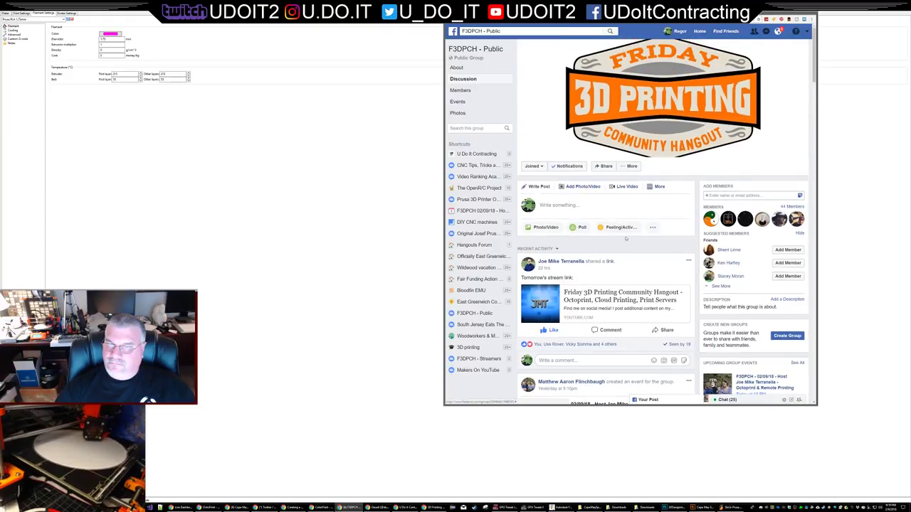
scroll(586, 144, "down", 2)
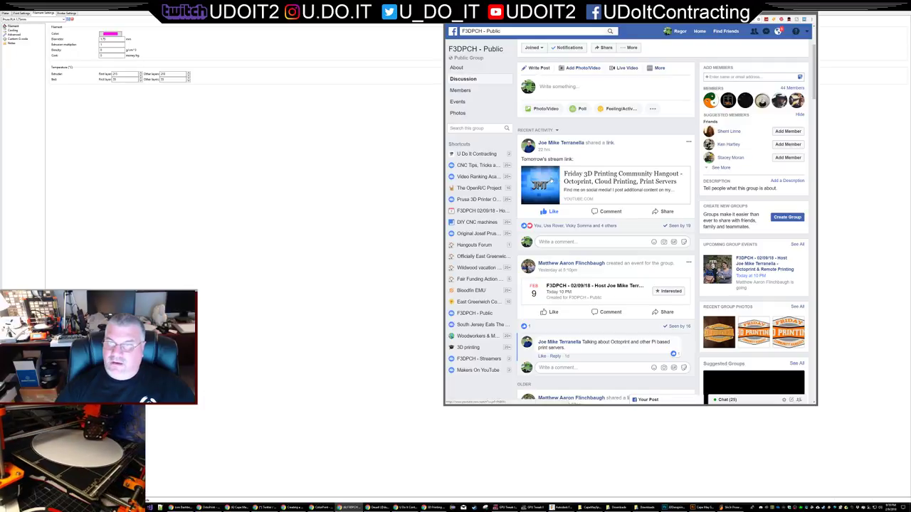
right_click(552, 179)
left_click(562, 187)
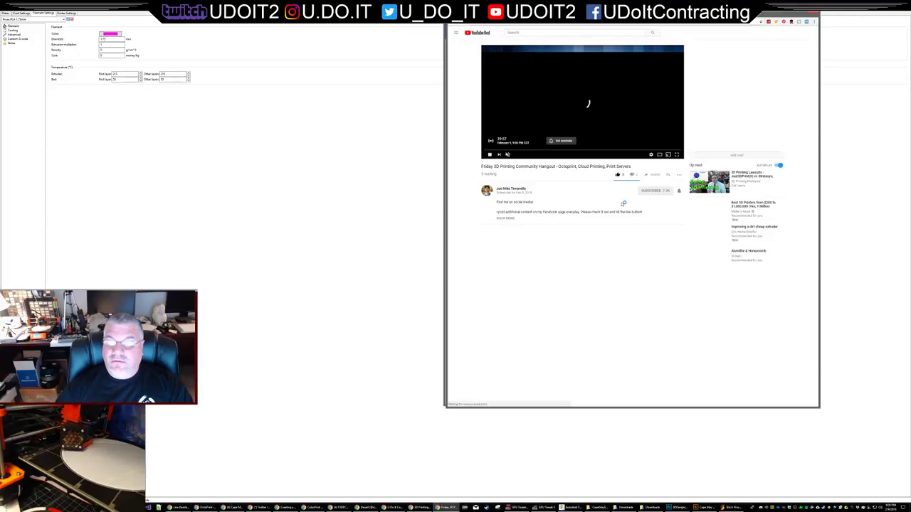
- Copy the hangout video's share link and return to the YouTube Live Dashboard chat
left_click(649, 176)
right_click(683, 212)
left_click(705, 220)
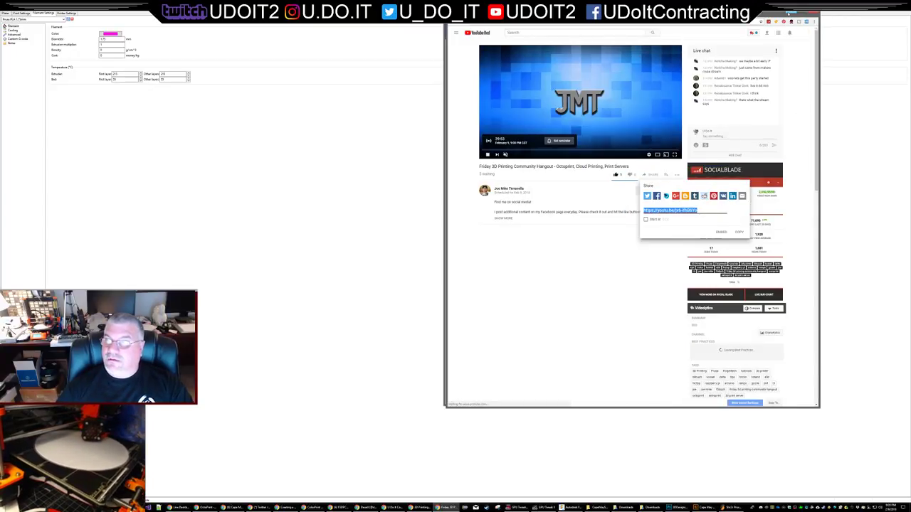
key("alt+Tab")
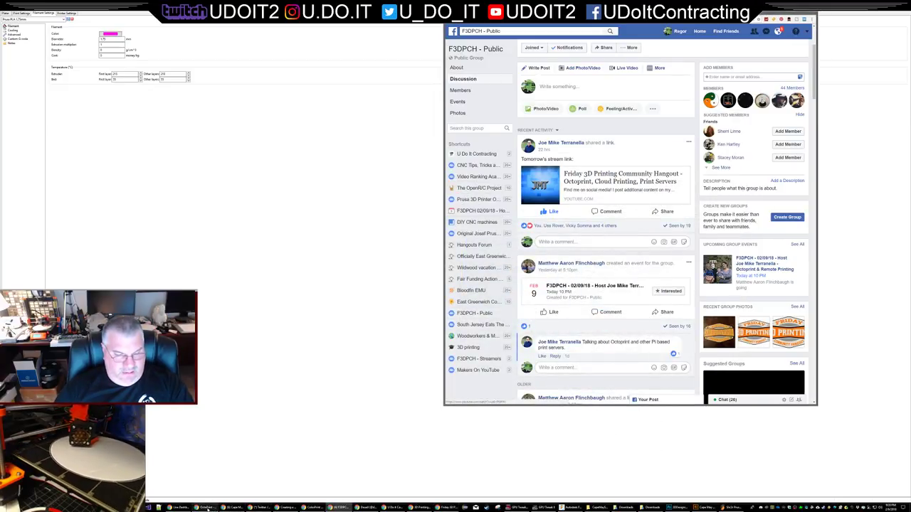
key("alt+Tab")
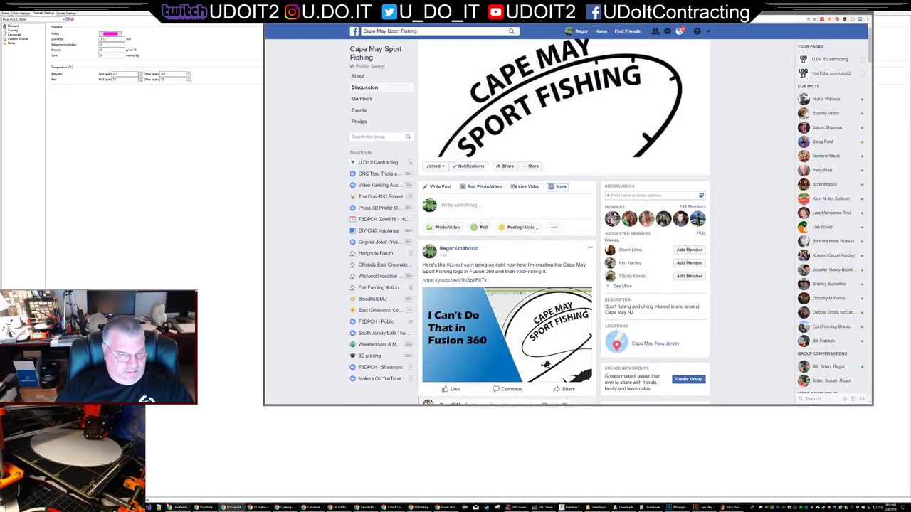
left_click(183, 510)
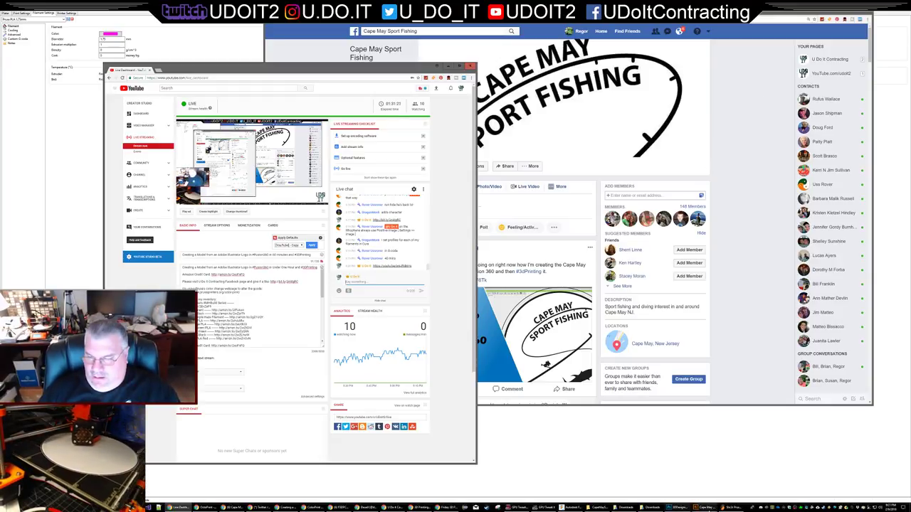
- Switch to Fusion 360, hide all the coin's bodies, show its sketches and expand the sketch list
mouse_move(706, 508)
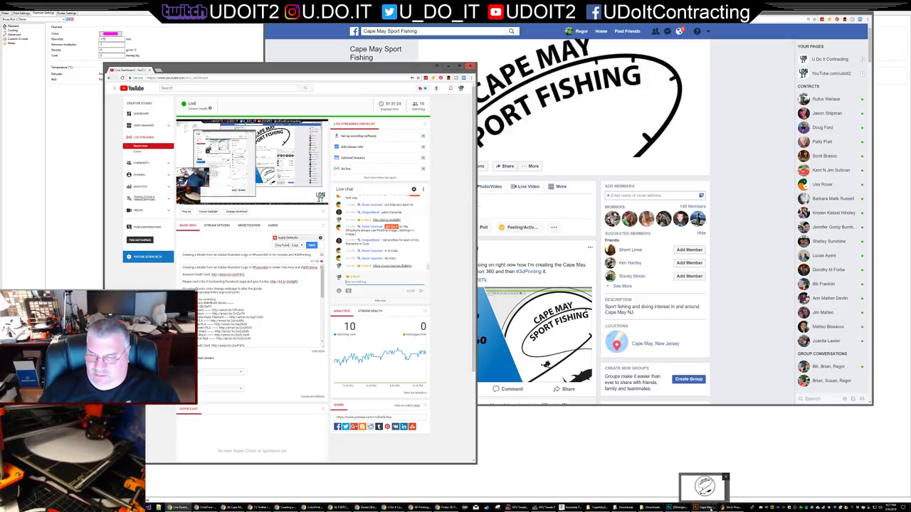
left_click(572, 507)
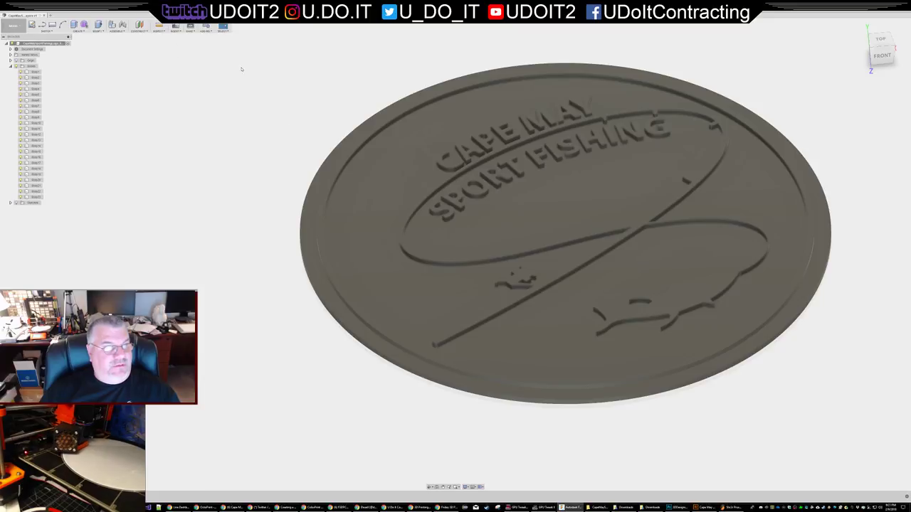
left_click(16, 65)
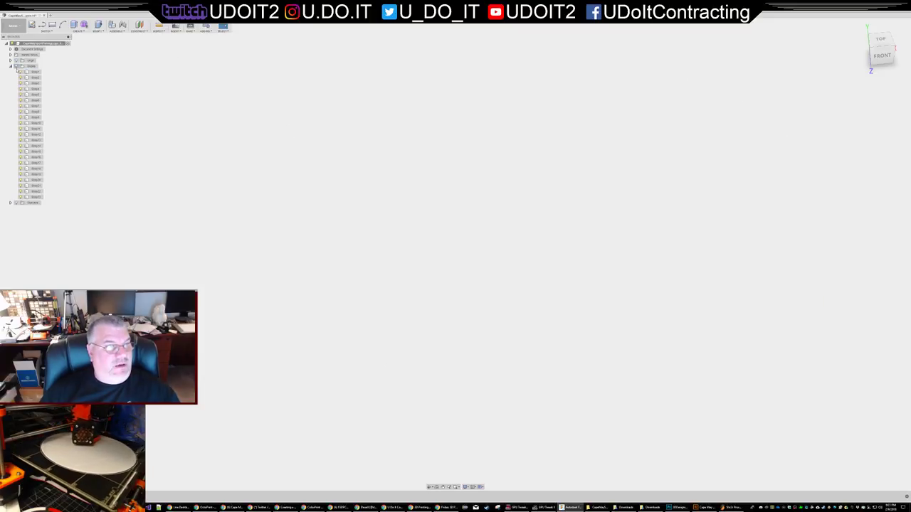
left_click(16, 203)
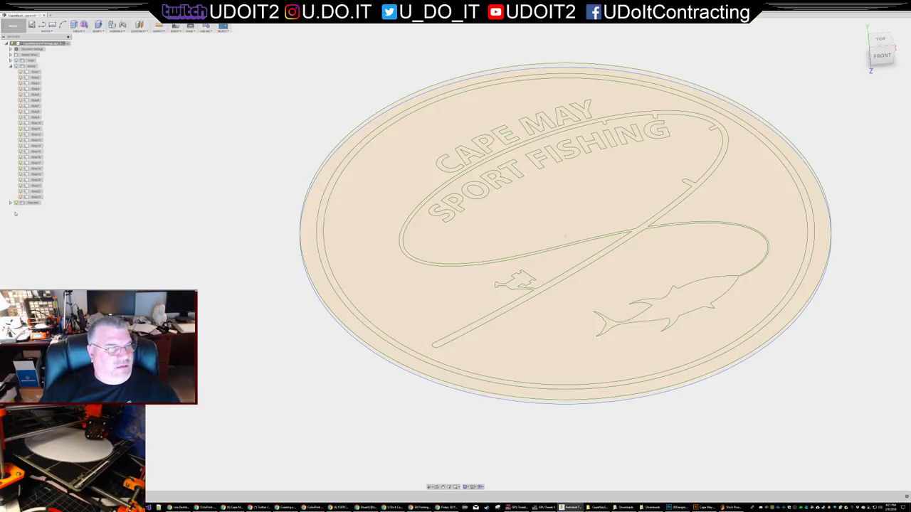
left_click(11, 202)
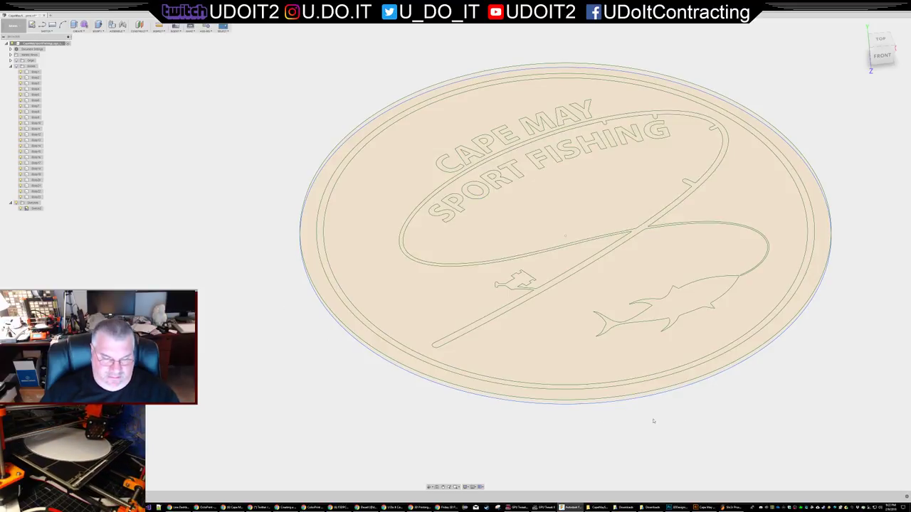
- Select the coin's large oval sketch profile and inspect it from a low angle
middle_click_drag(745, 425, 746, 412, "shift")
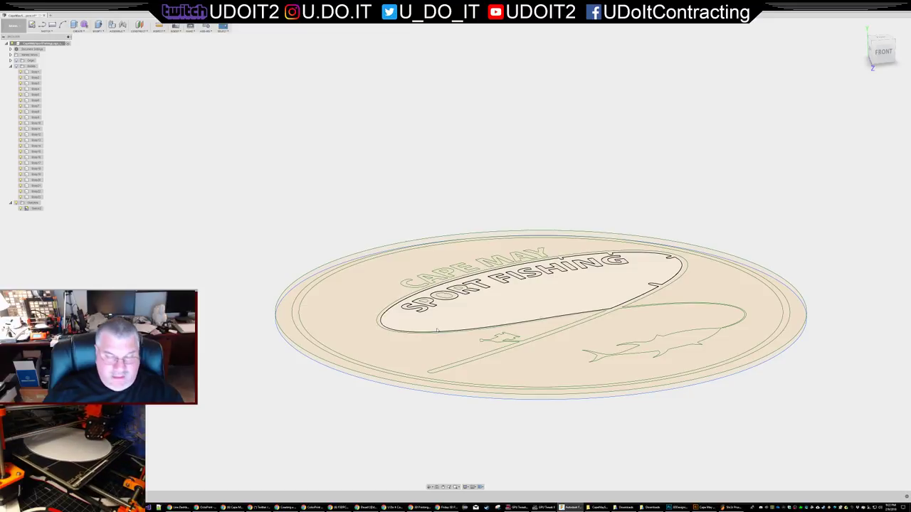
left_click(417, 391)
middle_click_drag(510, 424, 514, 424, "shift")
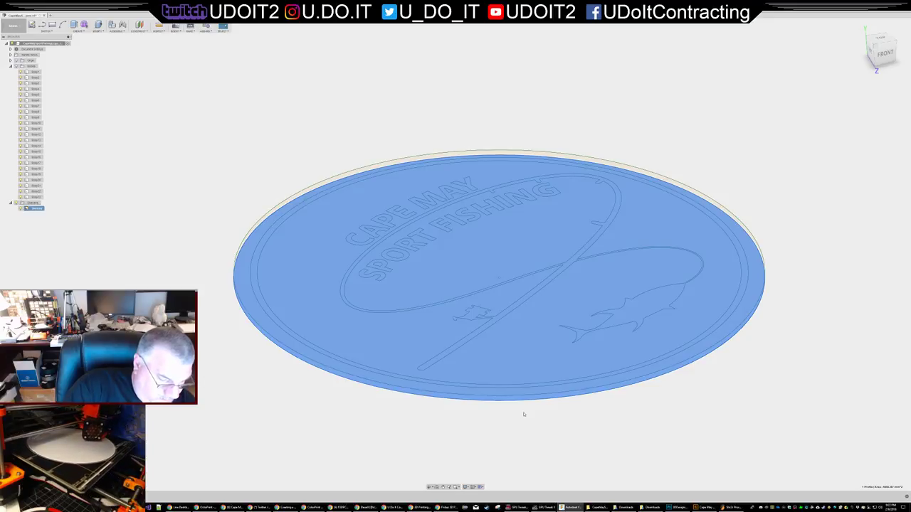
middle_click_drag(524, 415, 782, 342, "shift")
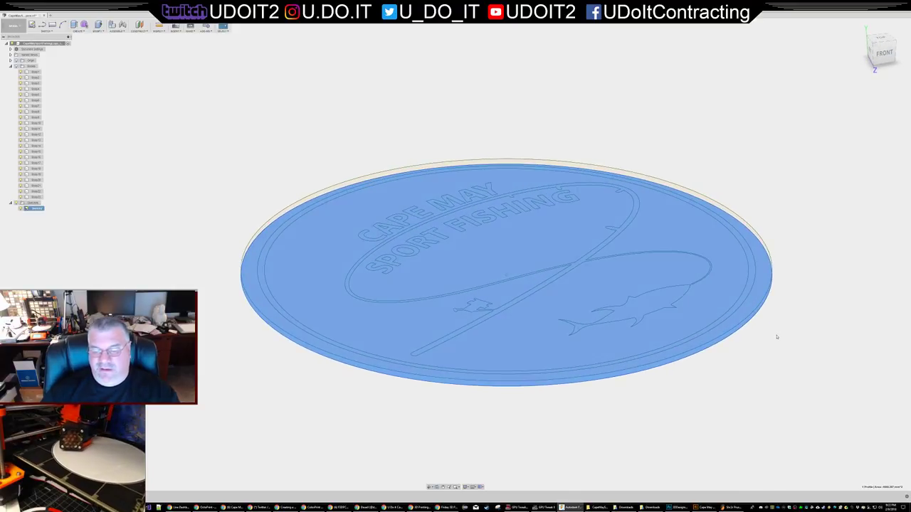